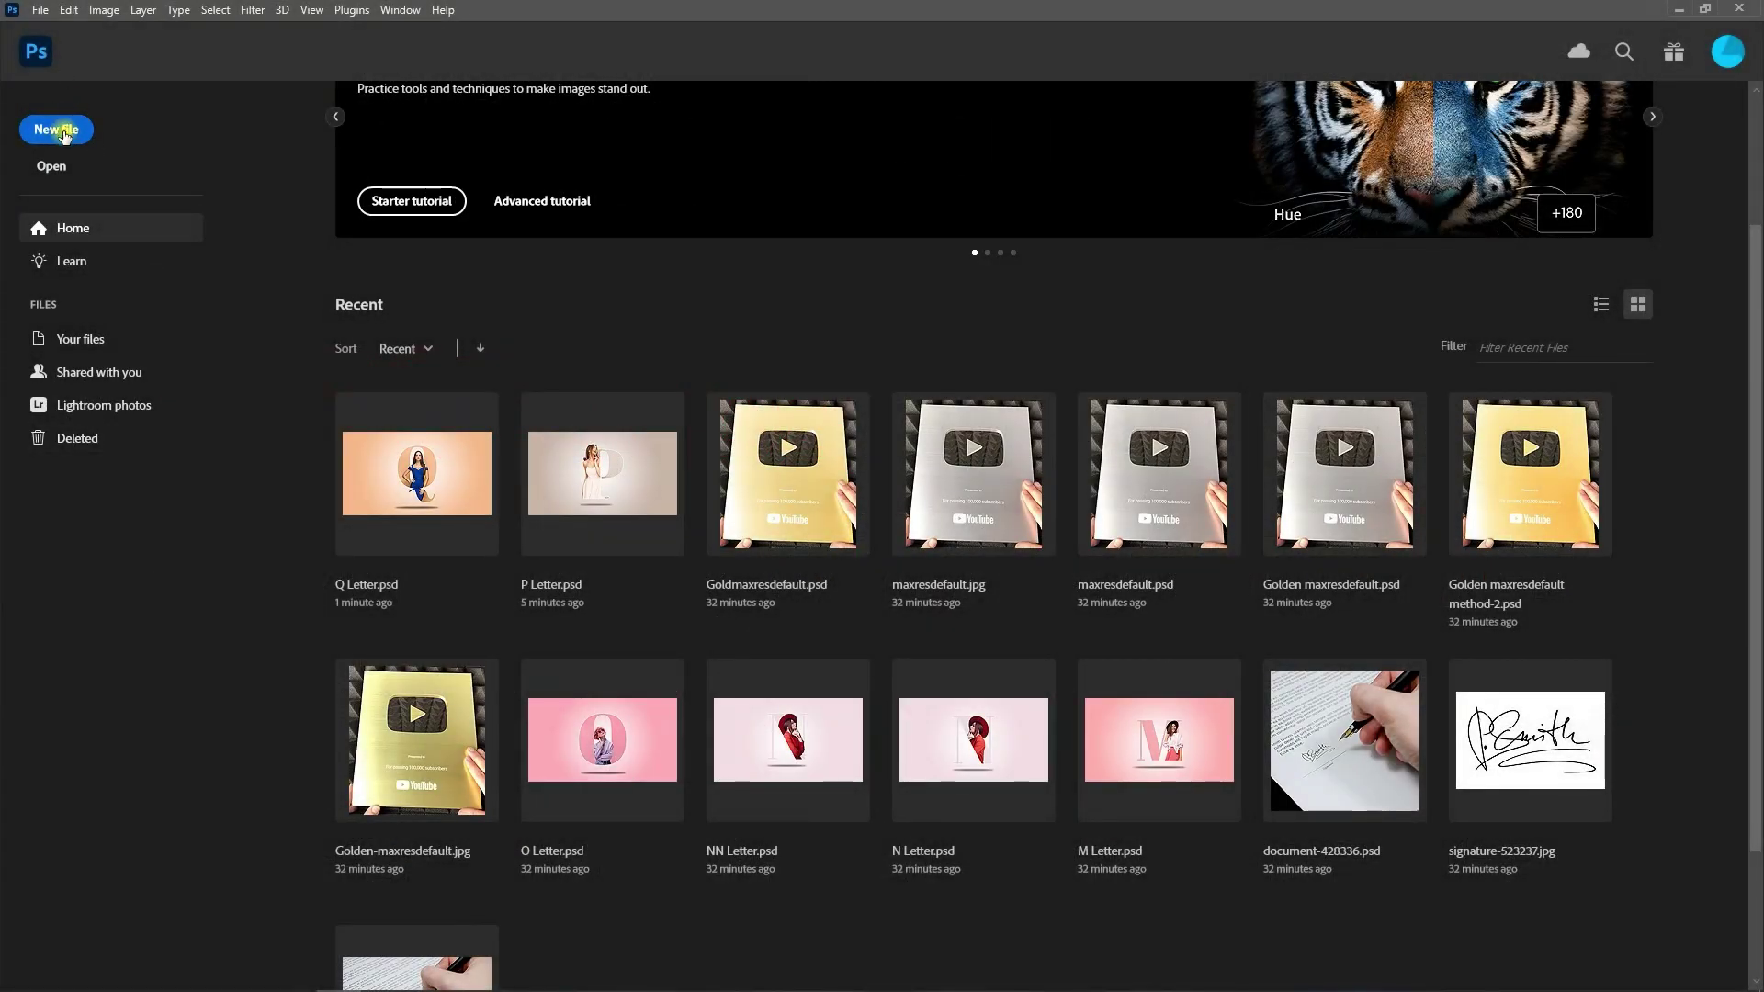
- Create a new 1920×1080 document at 150 ppi and fit it in the window
{"action": "left_click", "coordinate": [64, 136]}
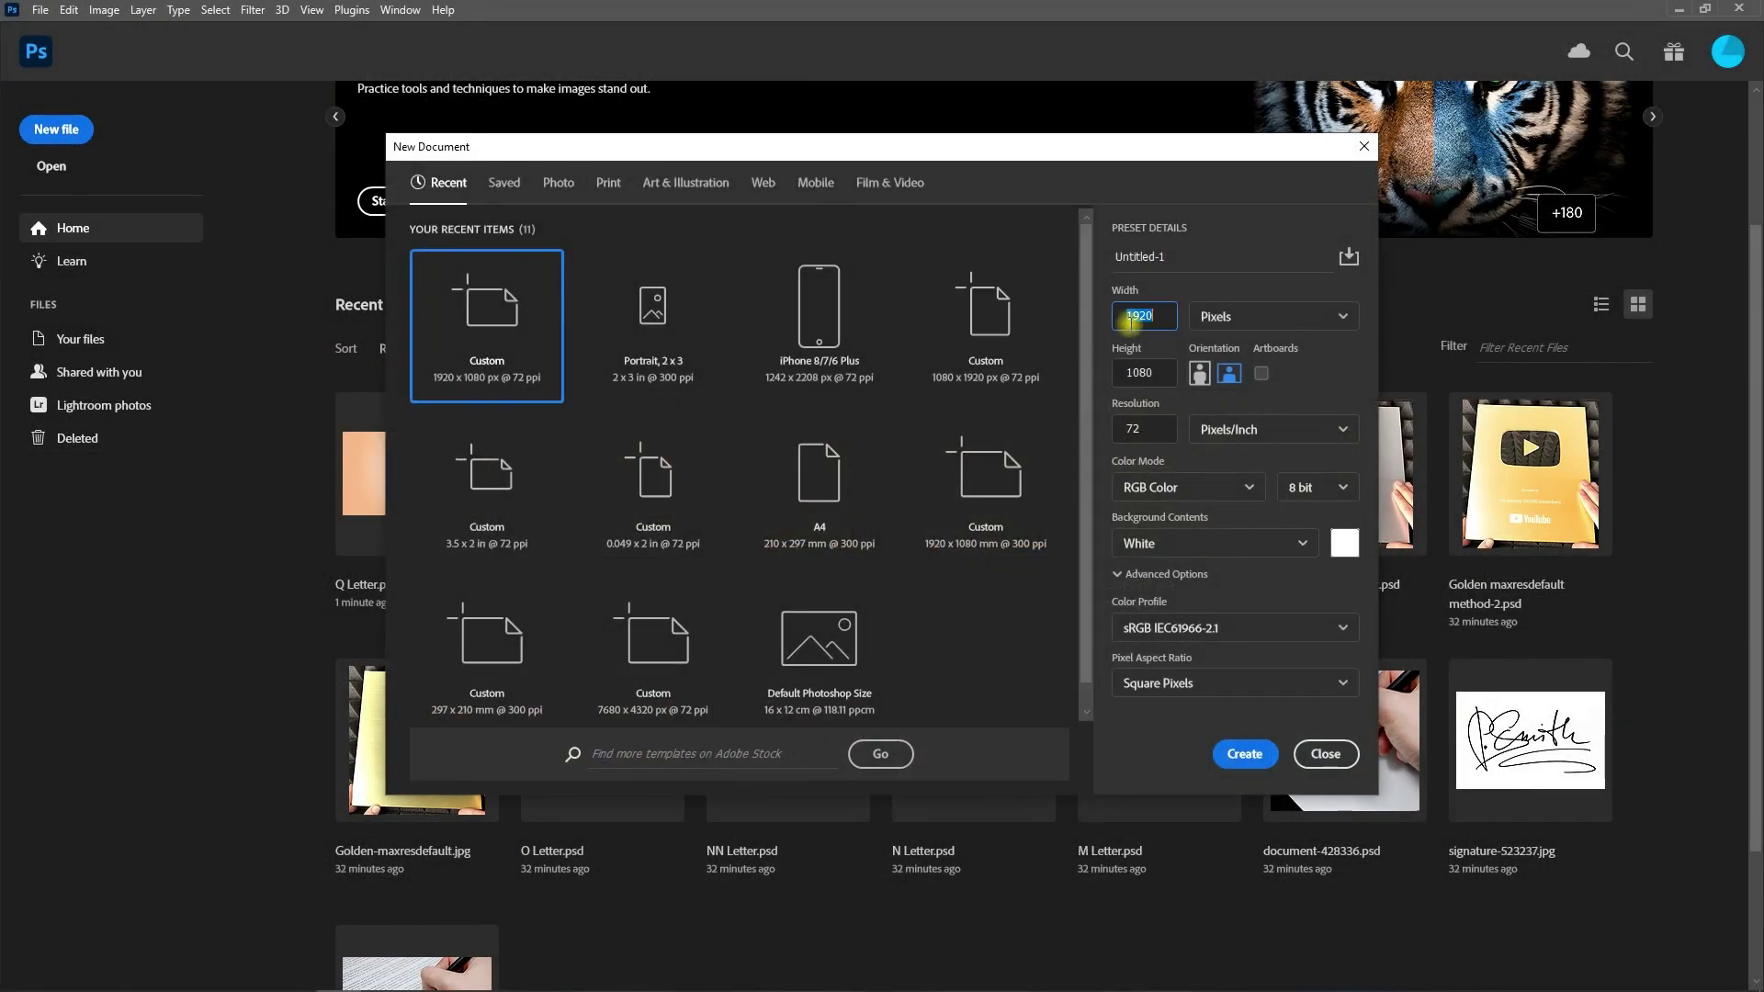
{"action": "left_click", "coordinate": [1126, 372]}
{"action": "type", "text": "150"}
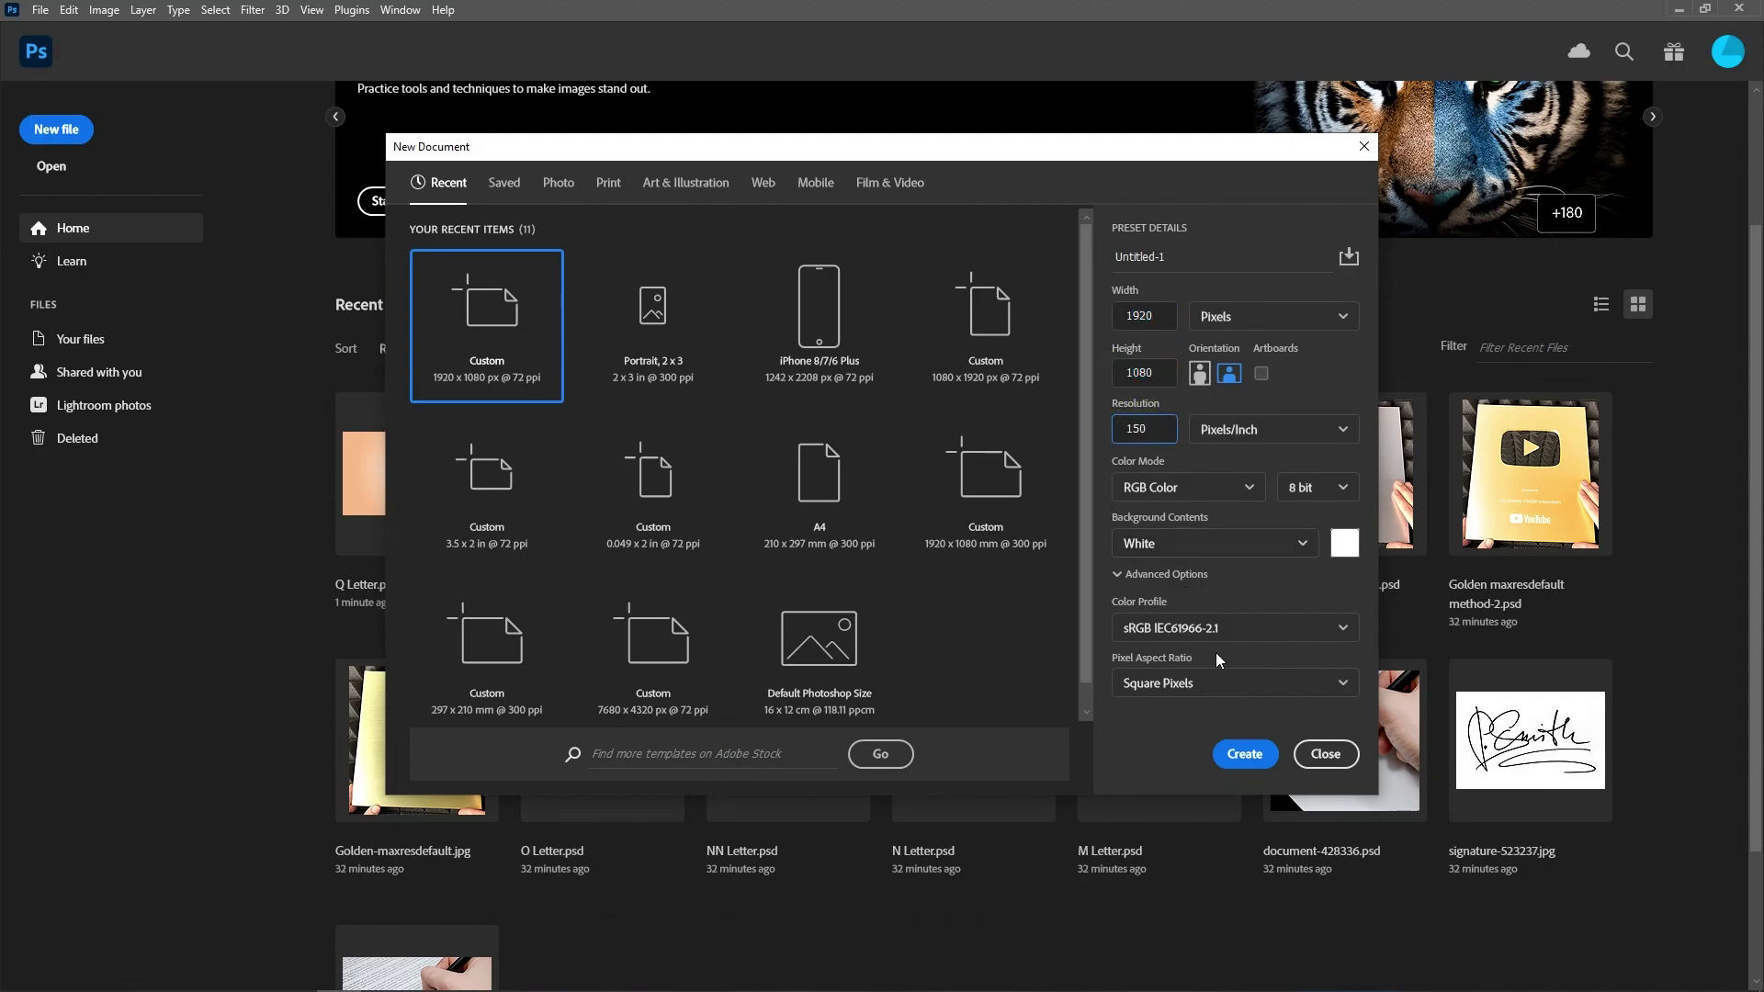
{"action": "left_click", "coordinate": [1245, 753]}
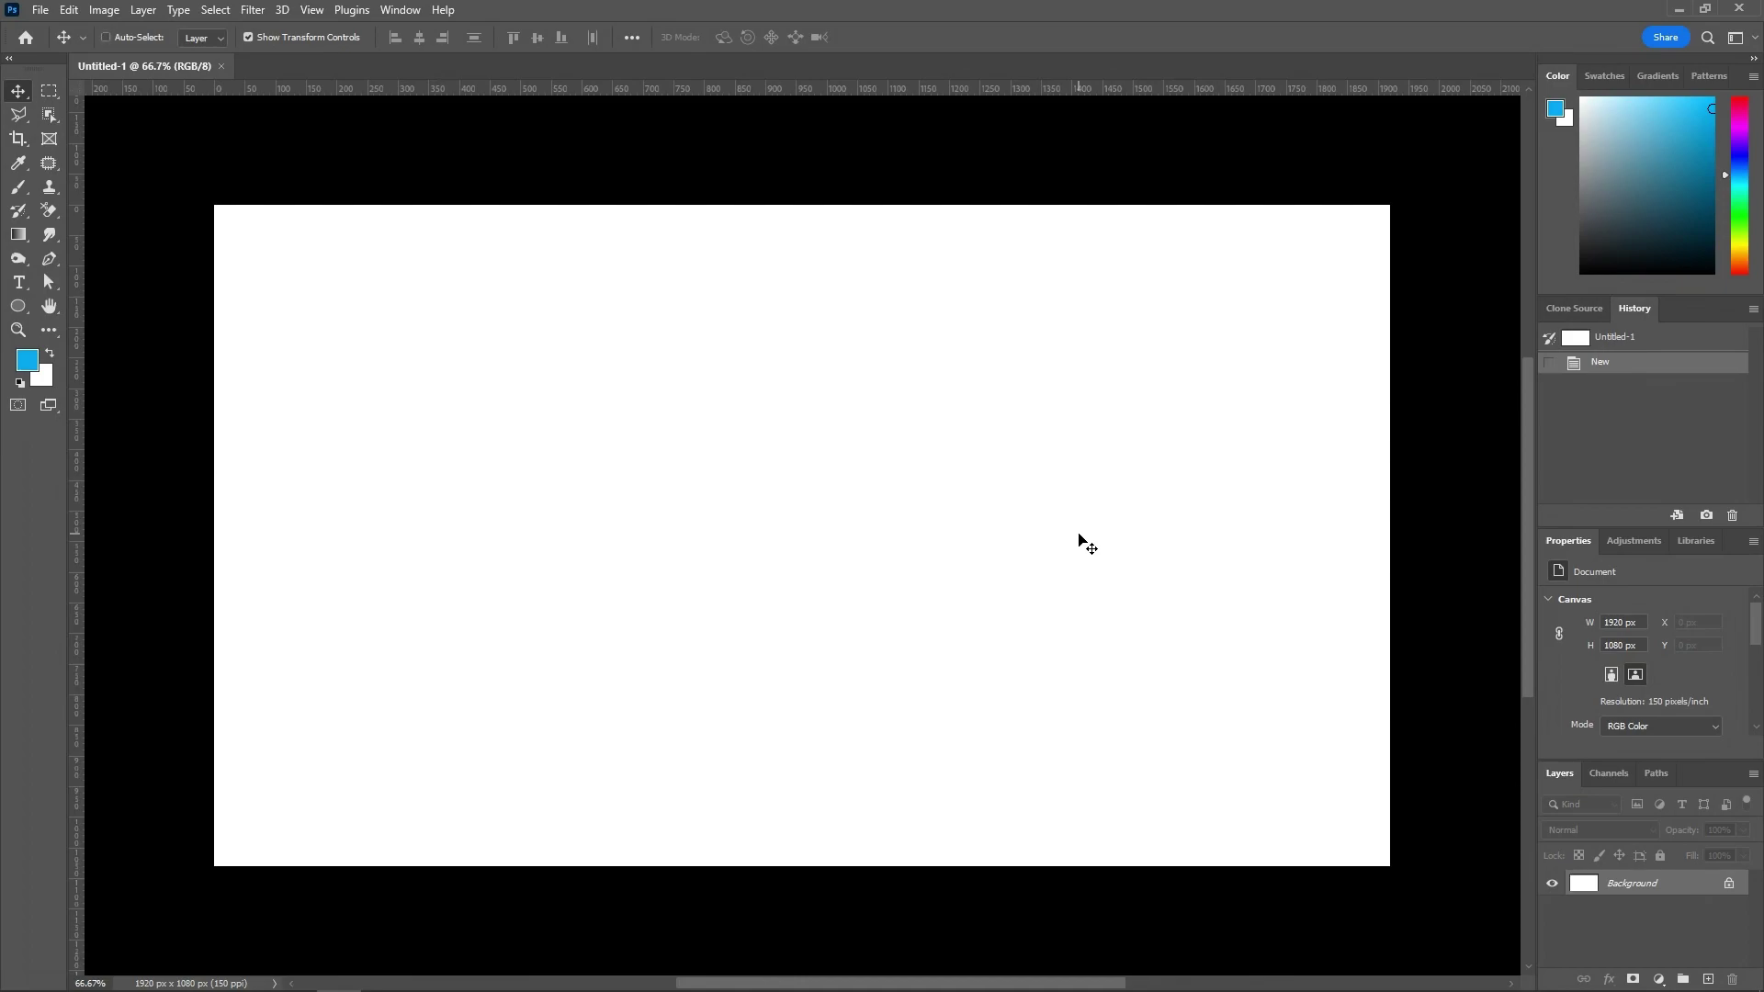
{"action": "left_click", "coordinate": [1122, 519]}
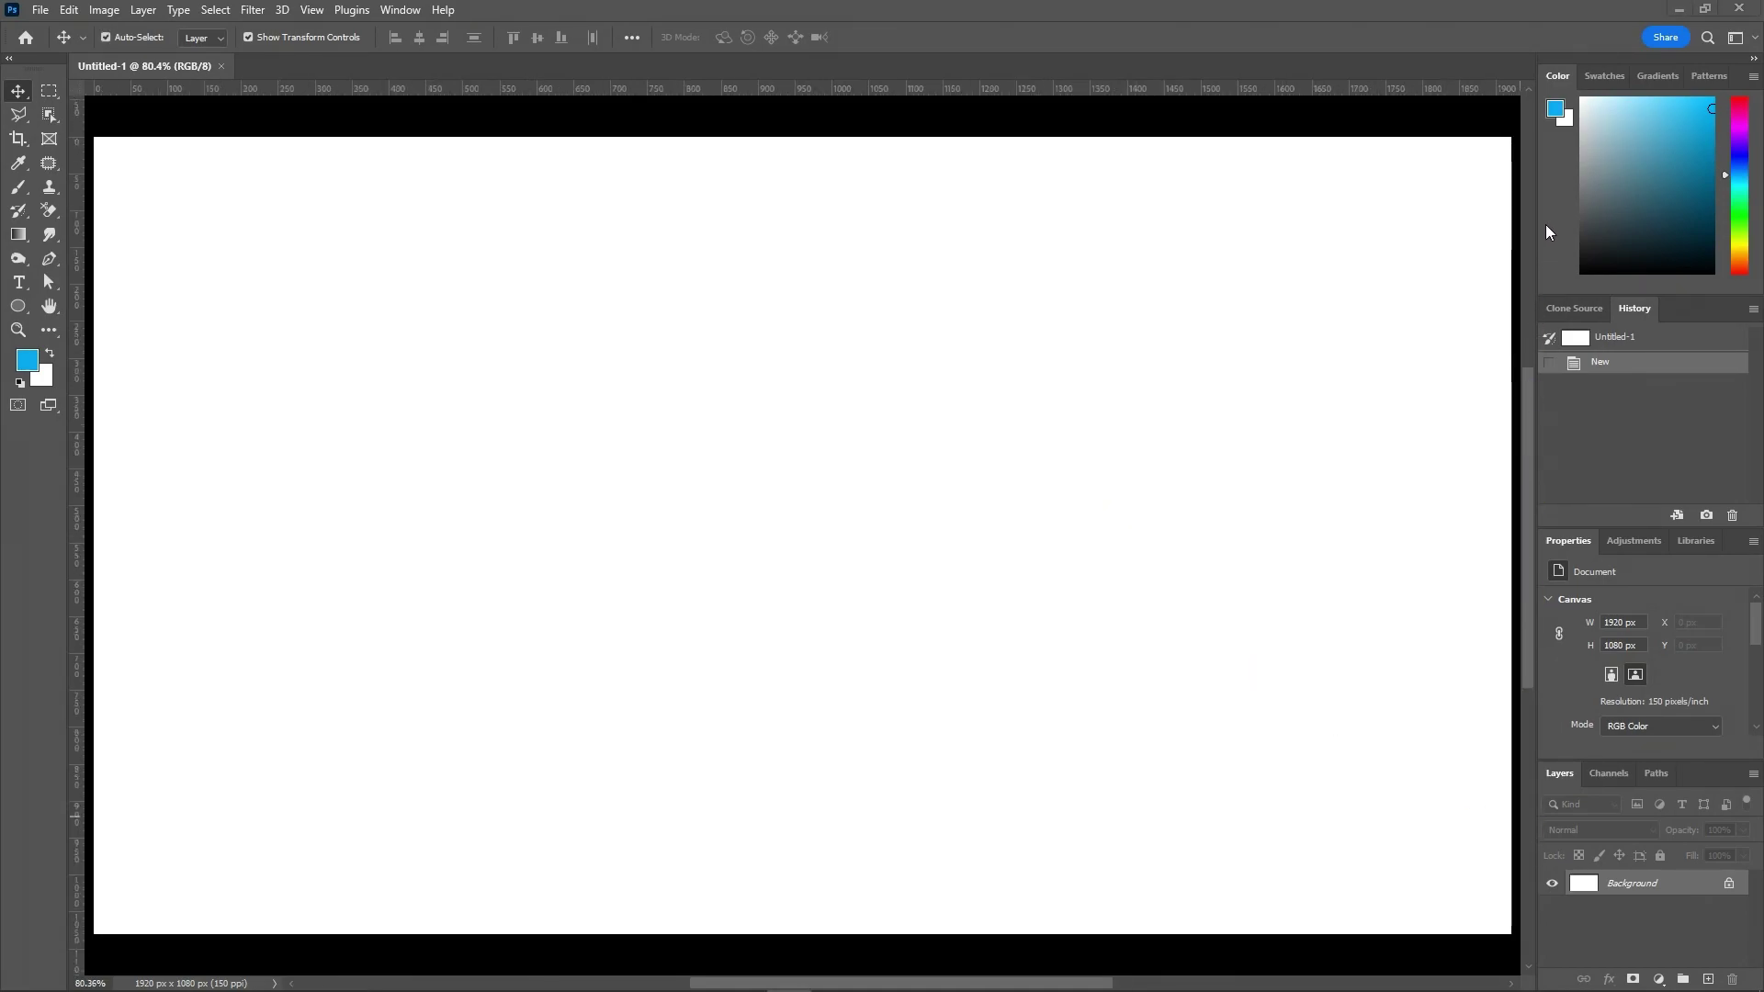
- Drag the woman-in-pink photo from Explorer onto the new canvas
{"action": "left_click", "coordinate": [1588, 924]}
{"action": "key", "text": "alt+Tab"}
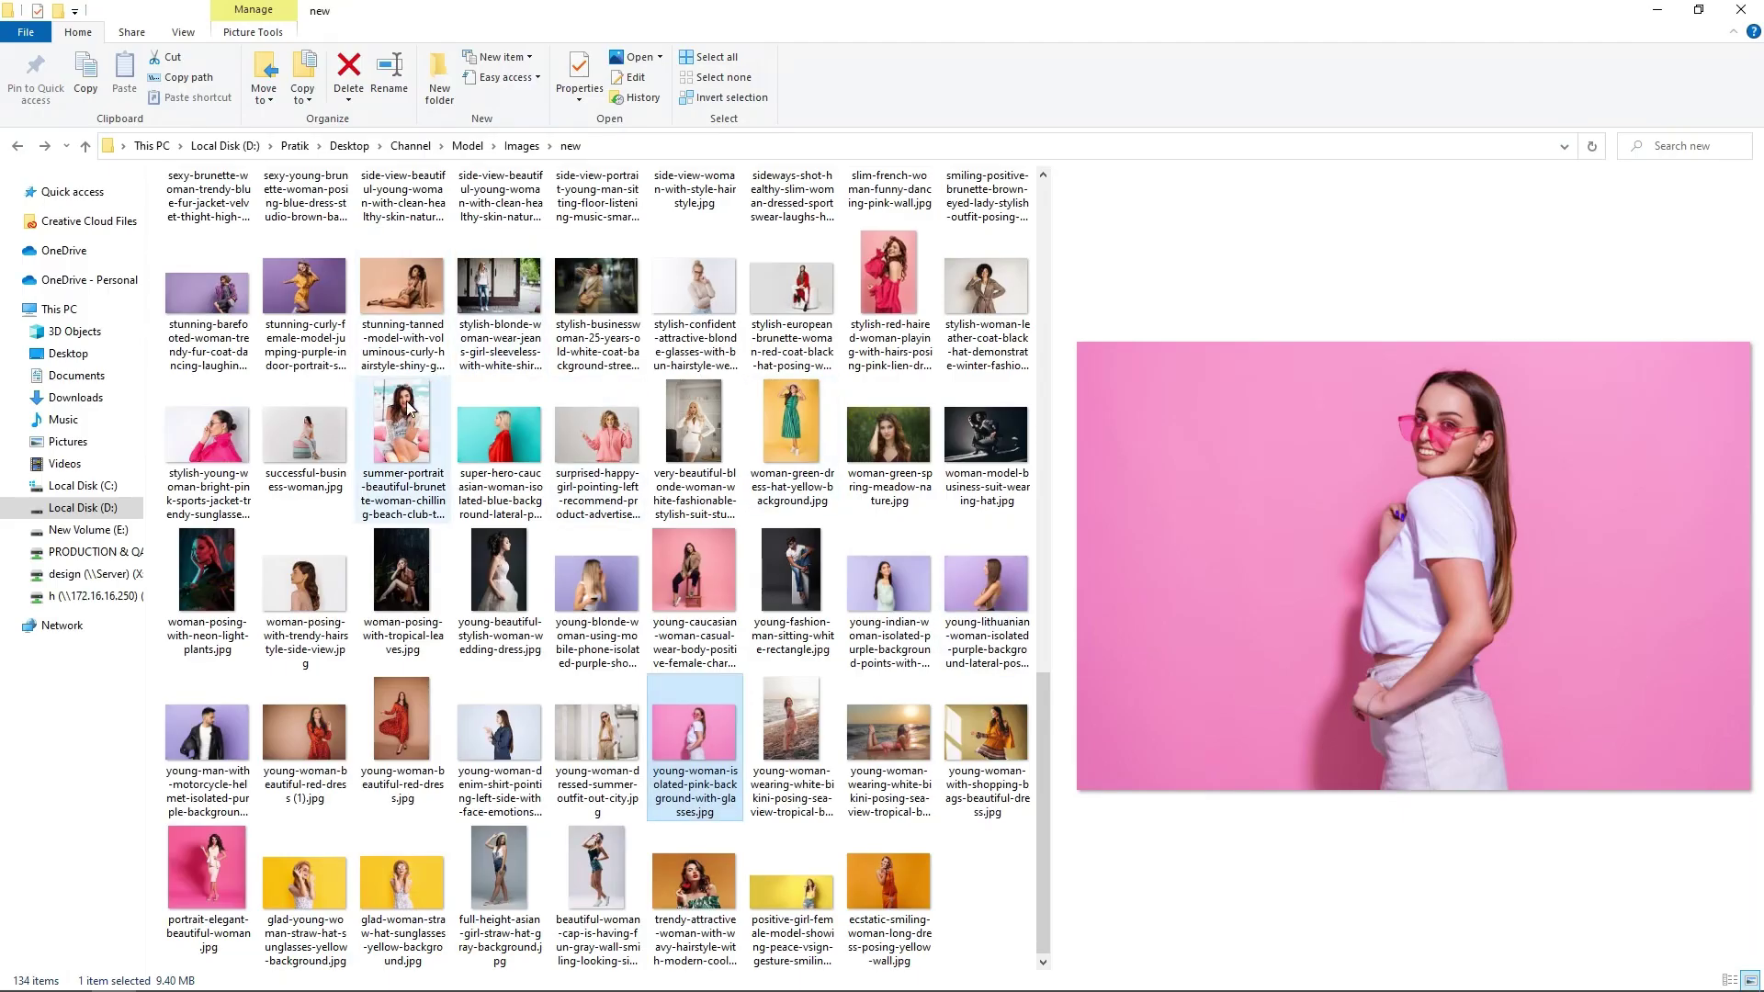
{"action": "left_click_drag", "start_coordinate": [702, 748], "coordinate": [559, 565]}
{"action": "key", "text": "alt+Tab"}
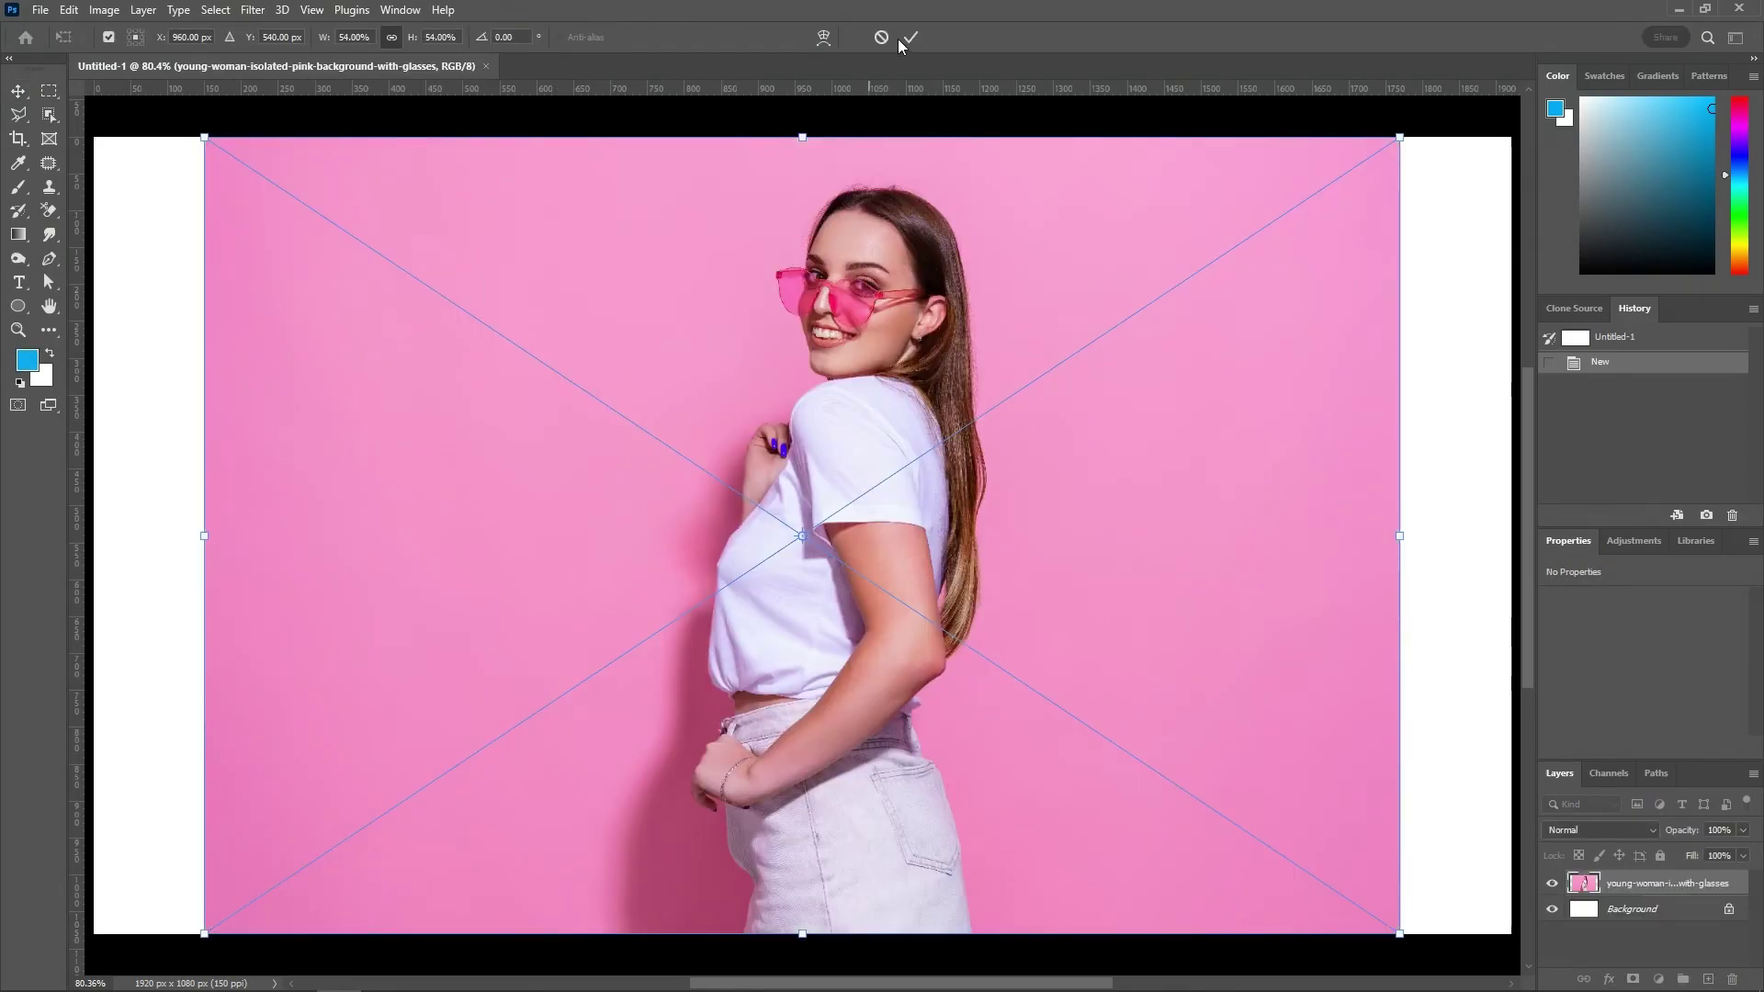
- Commit the placed woman photo and target the Background layer
{"action": "left_click", "coordinate": [901, 39]}
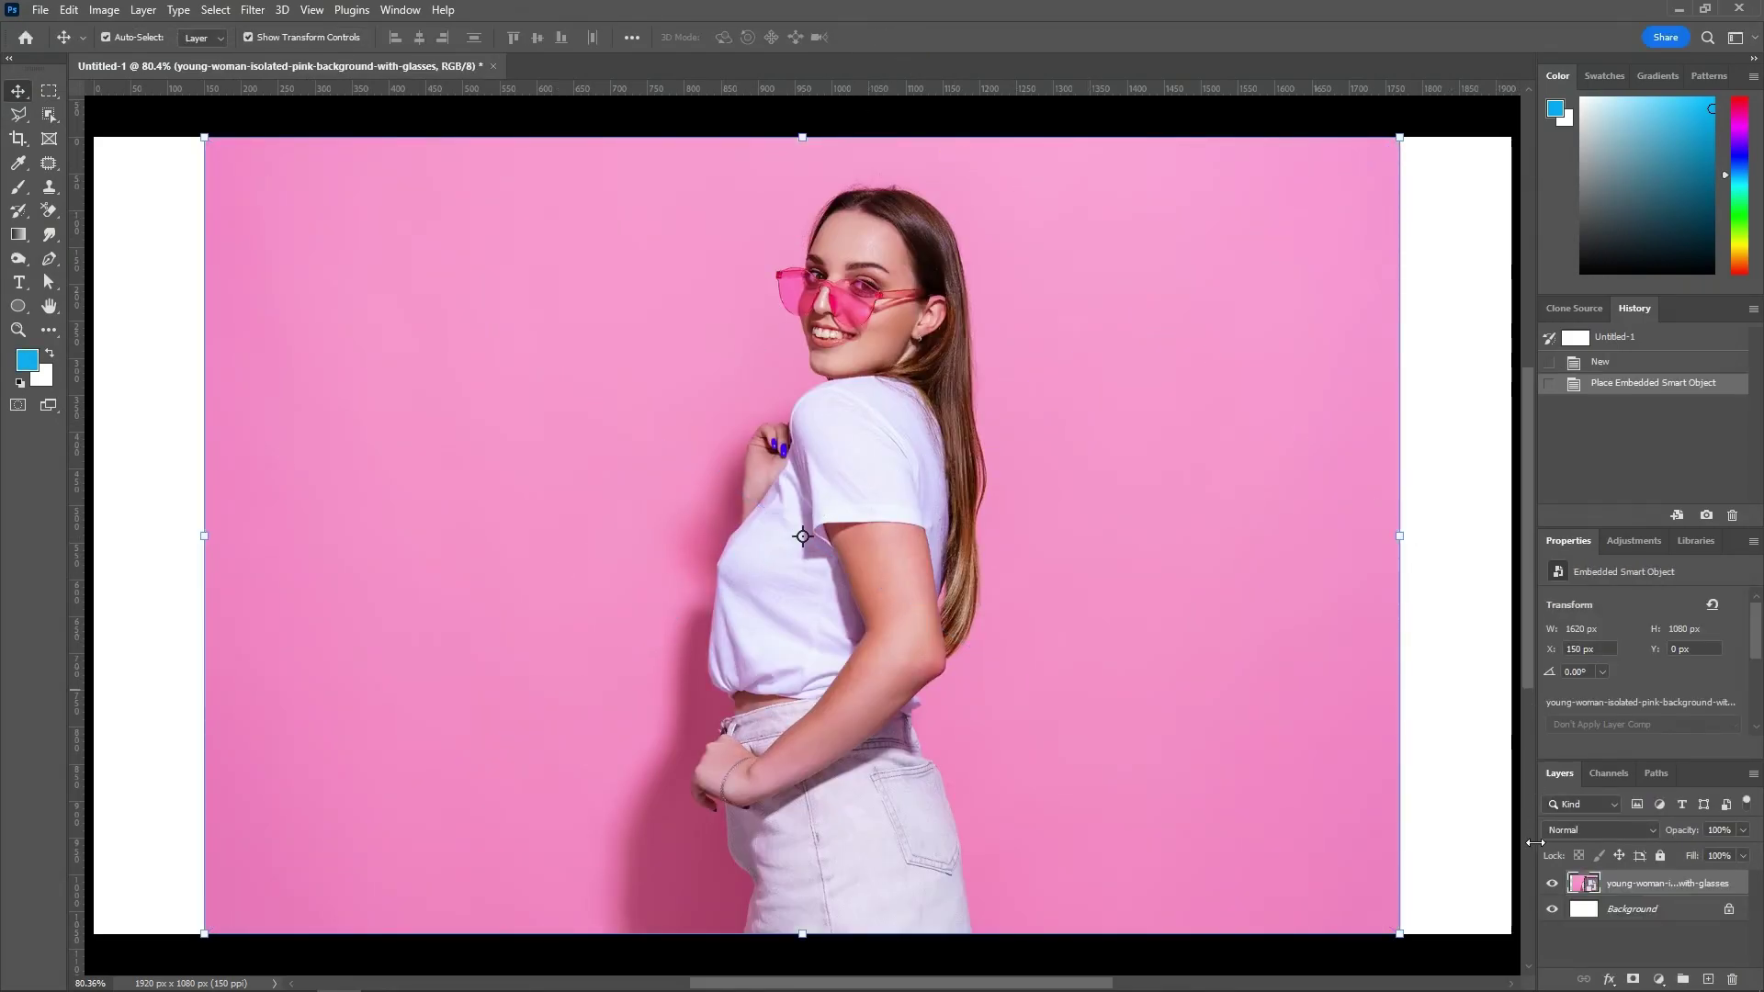
{"action": "left_click", "coordinate": [1579, 911]}
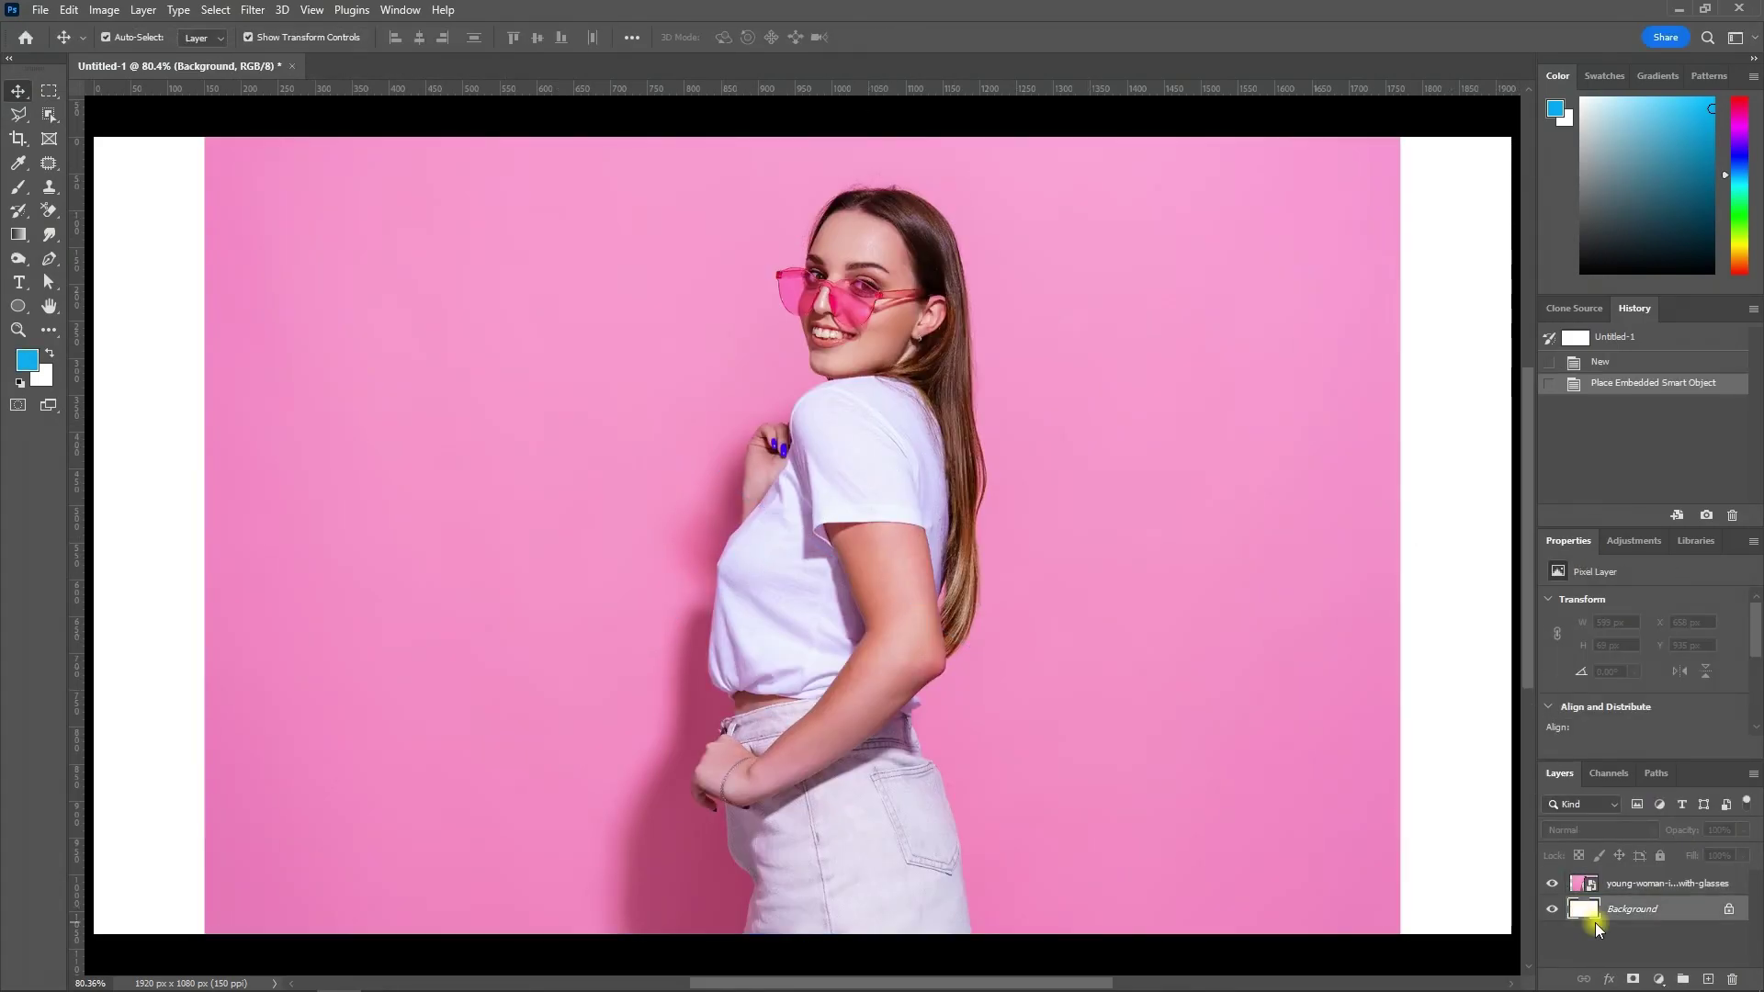
{"action": "left_click", "coordinate": [18, 234]}
- Define a pink-to-white gradient, then hide the woman photo layer
{"action": "left_click", "coordinate": [138, 38]}
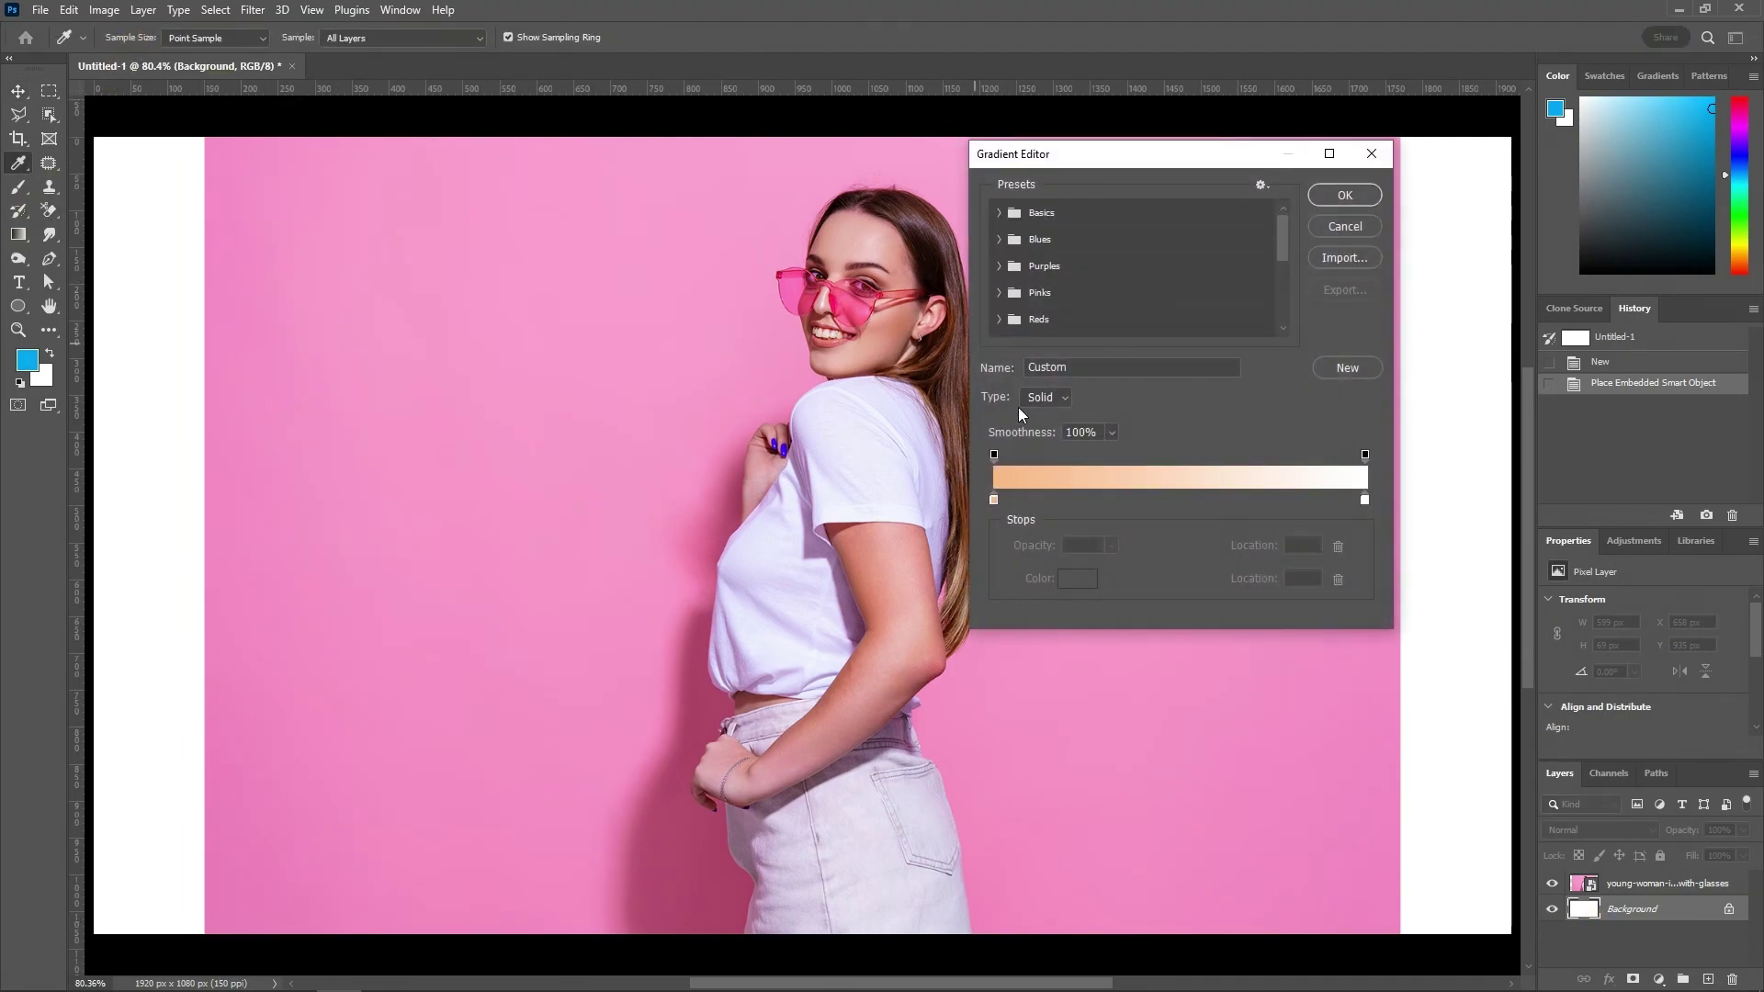
{"action": "left_click", "coordinate": [994, 500]}
{"action": "left_click", "coordinate": [472, 546]}
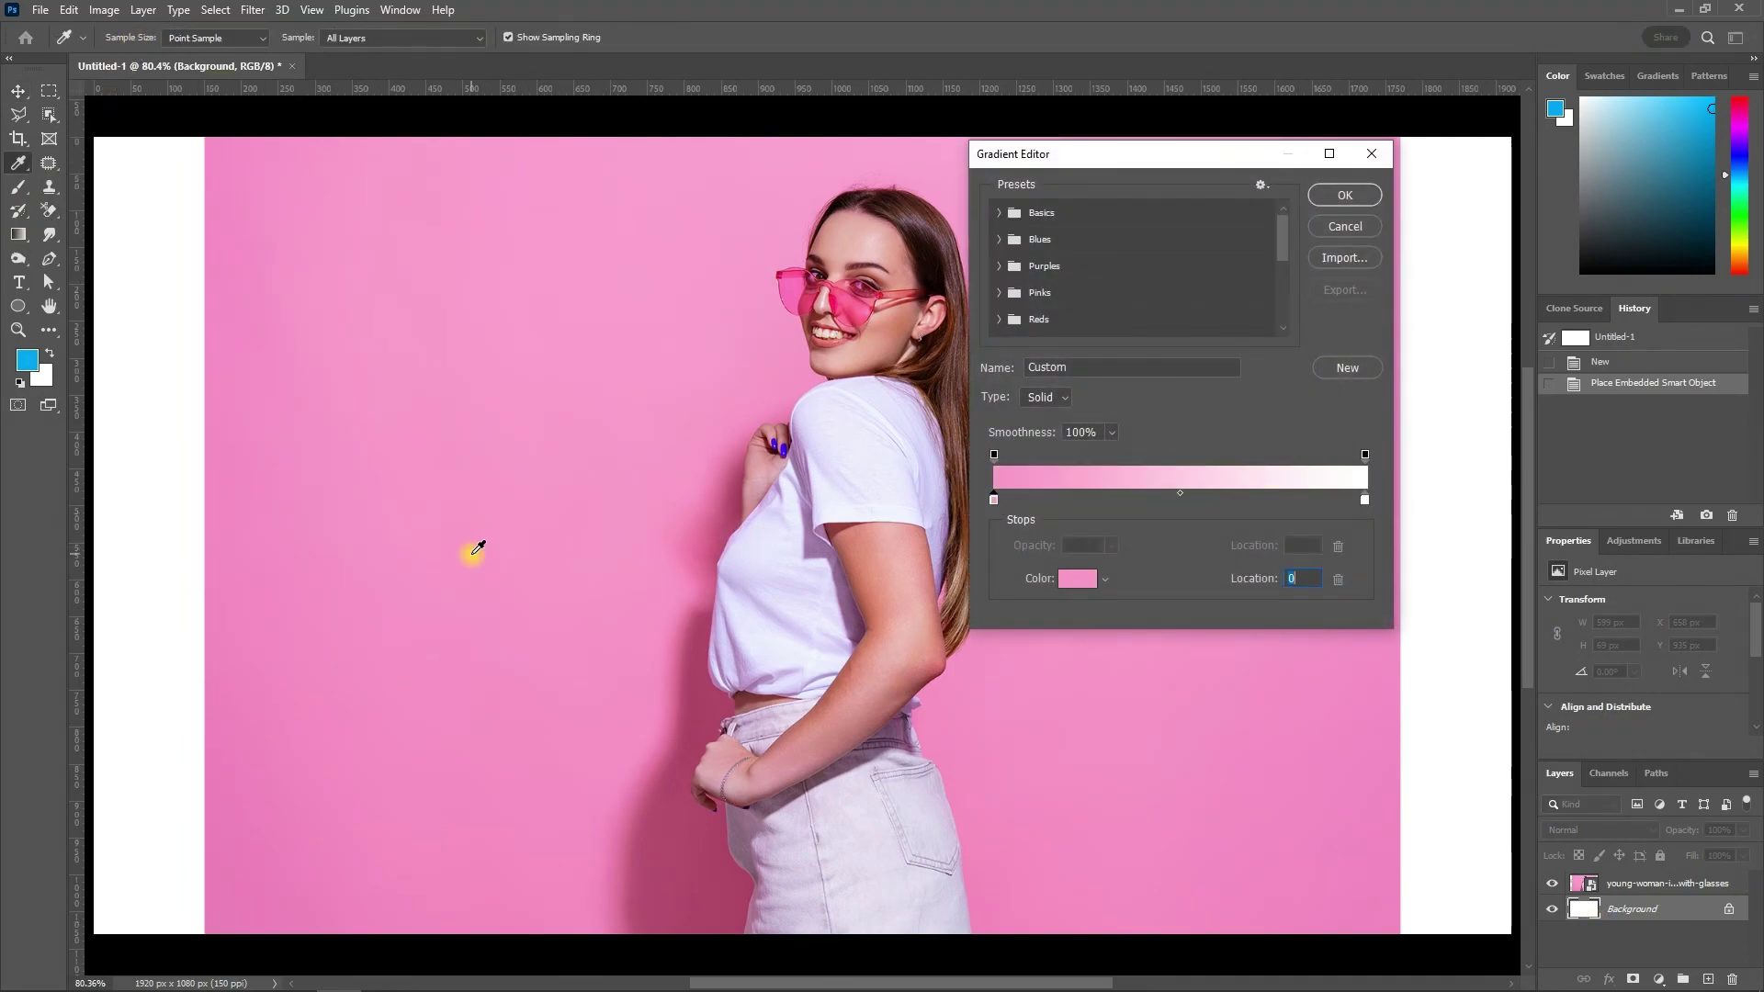
{"action": "left_click", "coordinate": [1332, 194]}
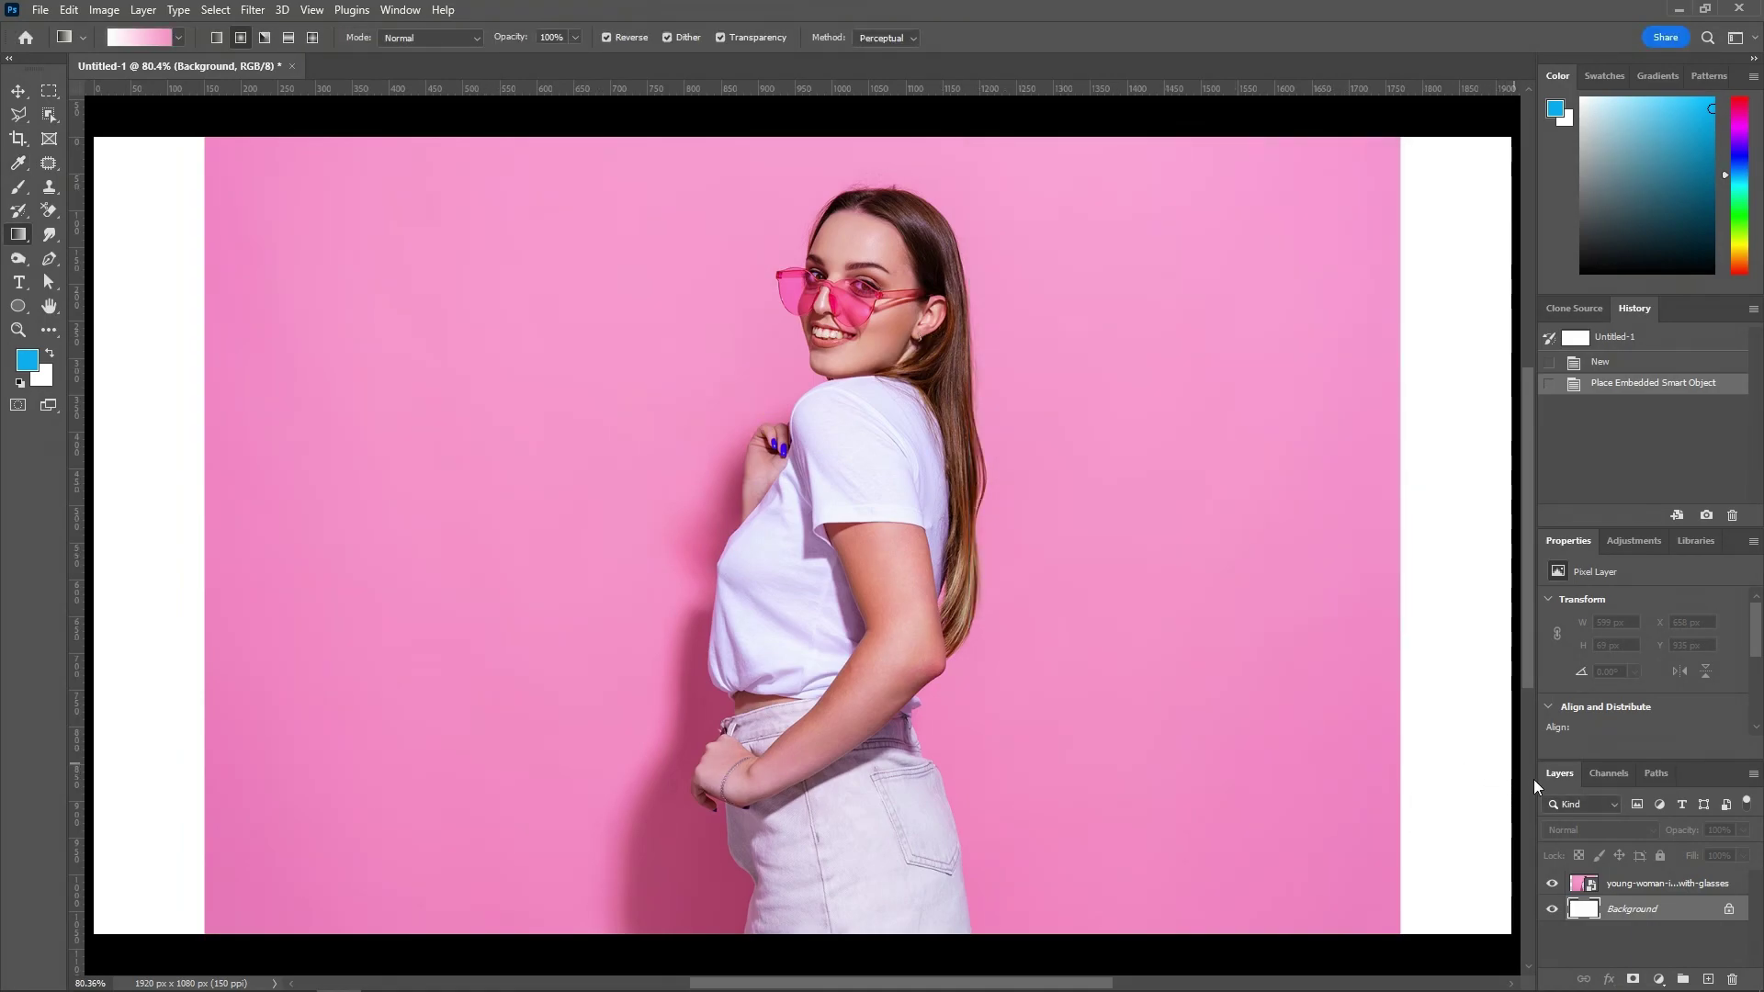
{"action": "left_click", "coordinate": [1552, 884]}
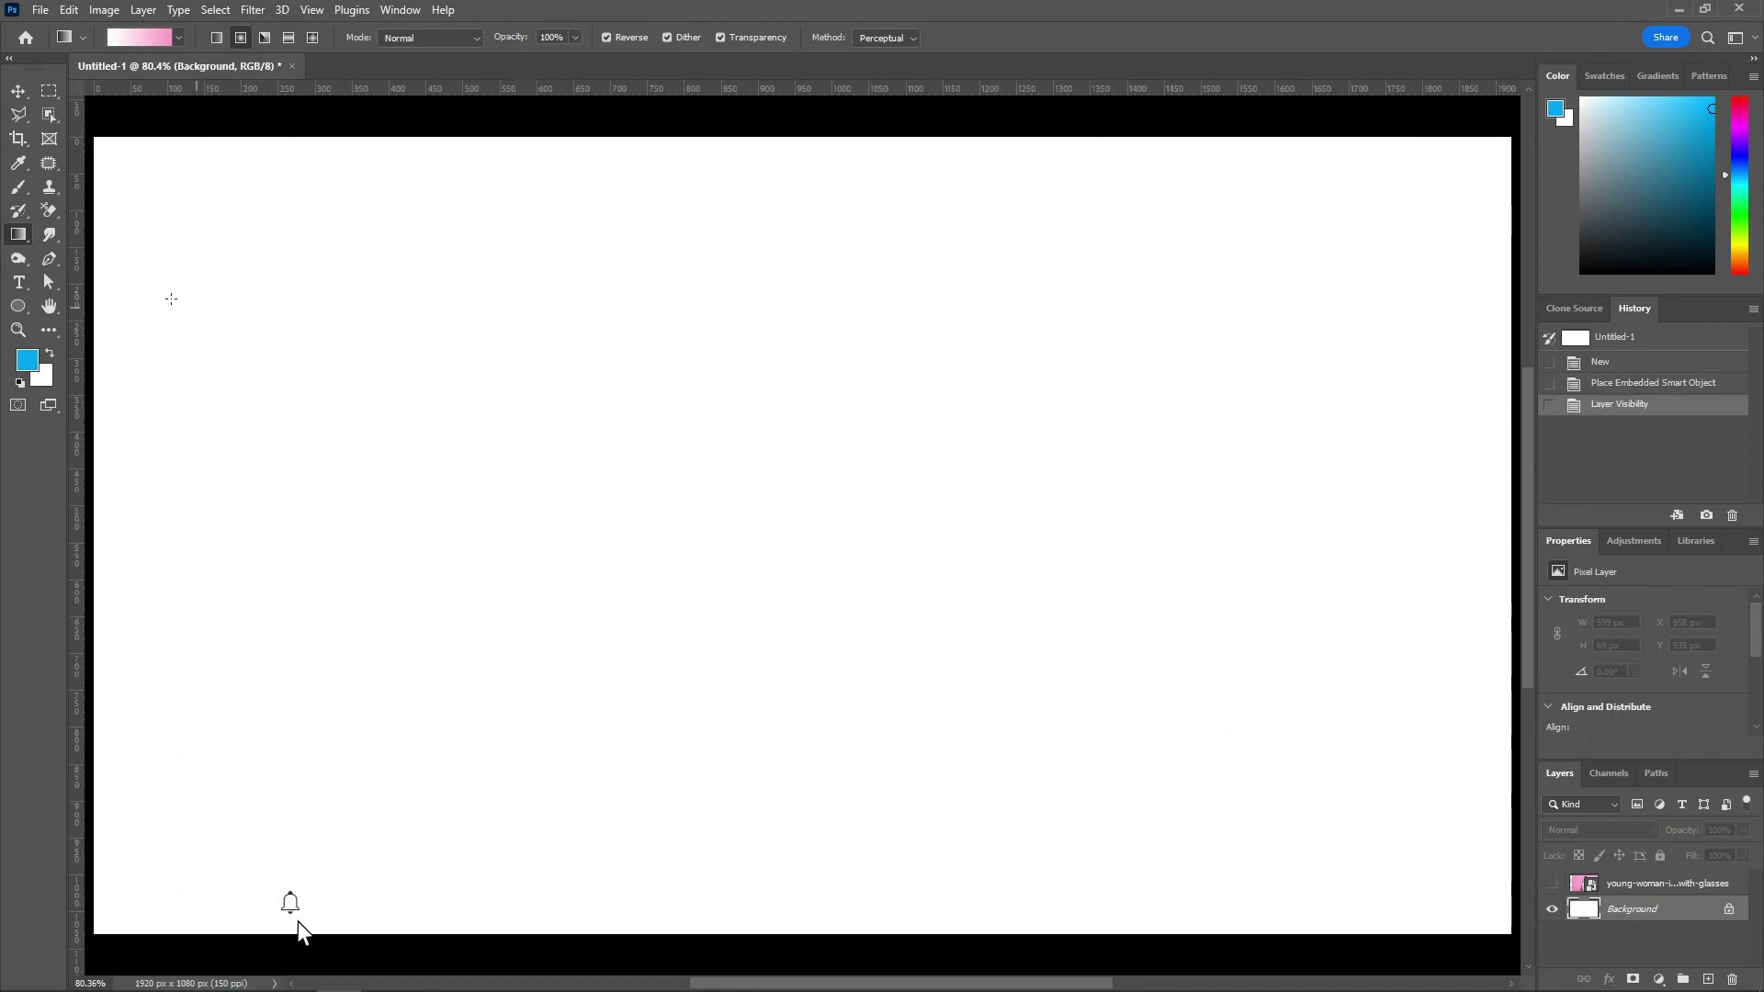
- Add a text layer containing the letter R
{"action": "left_click", "coordinate": [18, 282]}
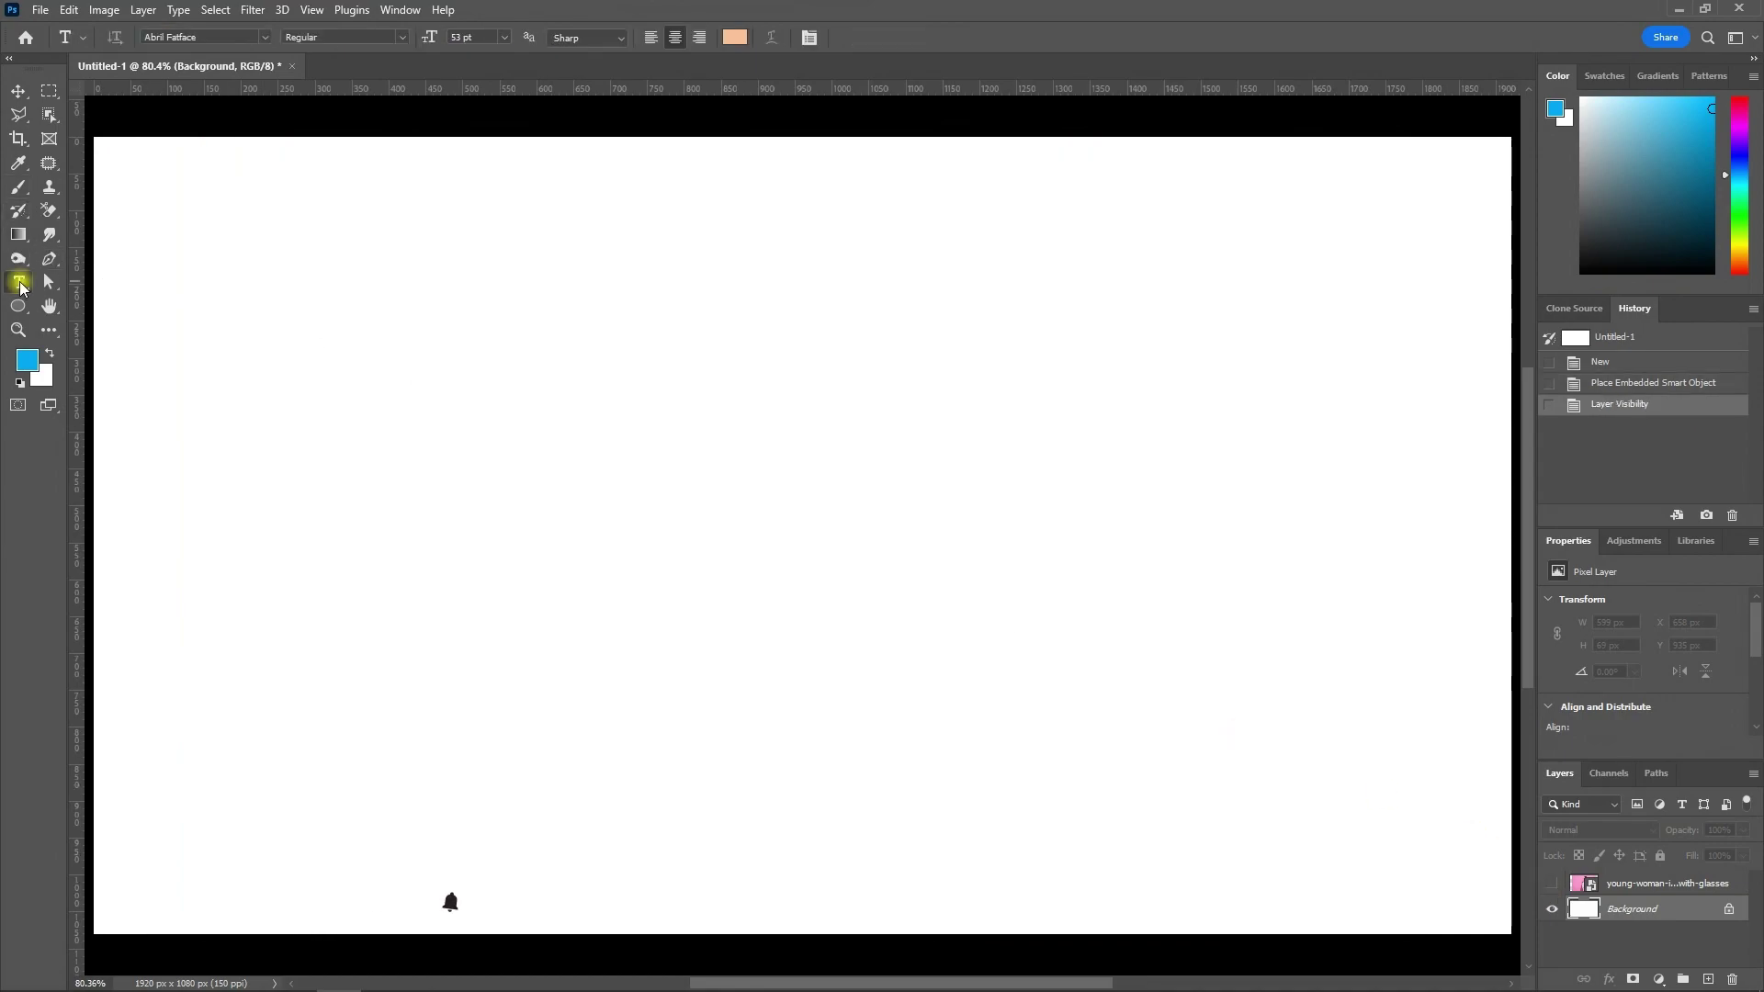
{"action": "left_click", "coordinate": [684, 518]}
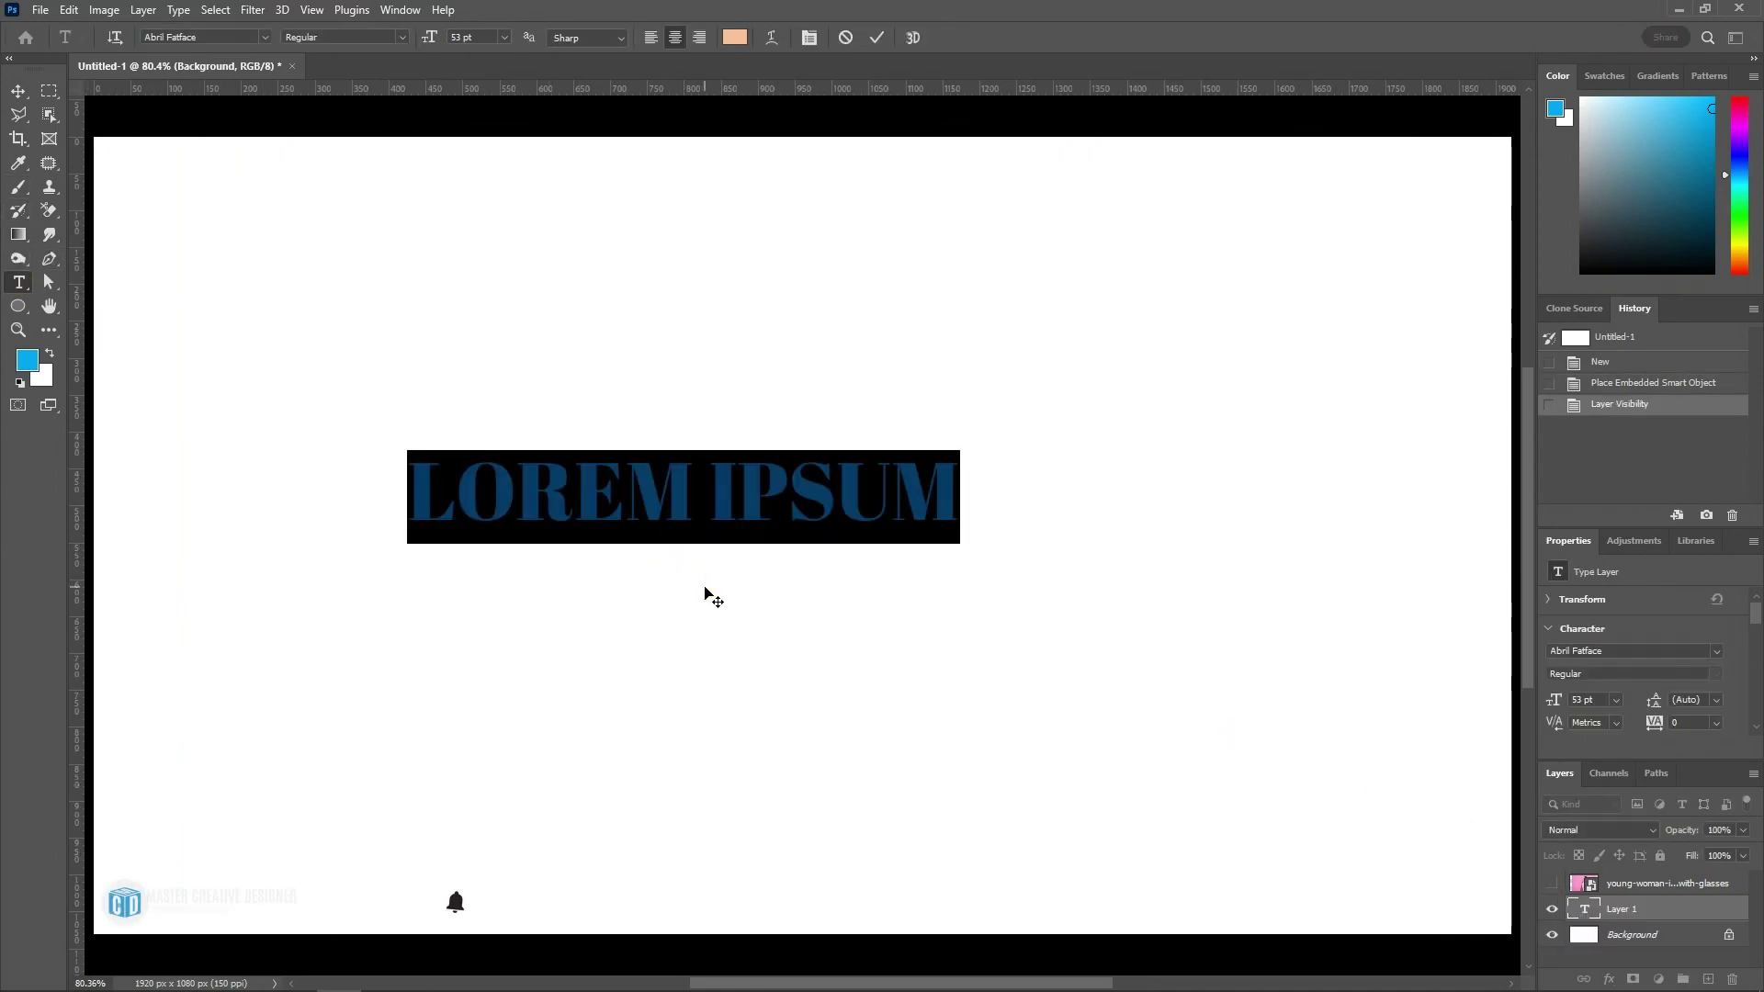
{"action": "type", "text": "R"}
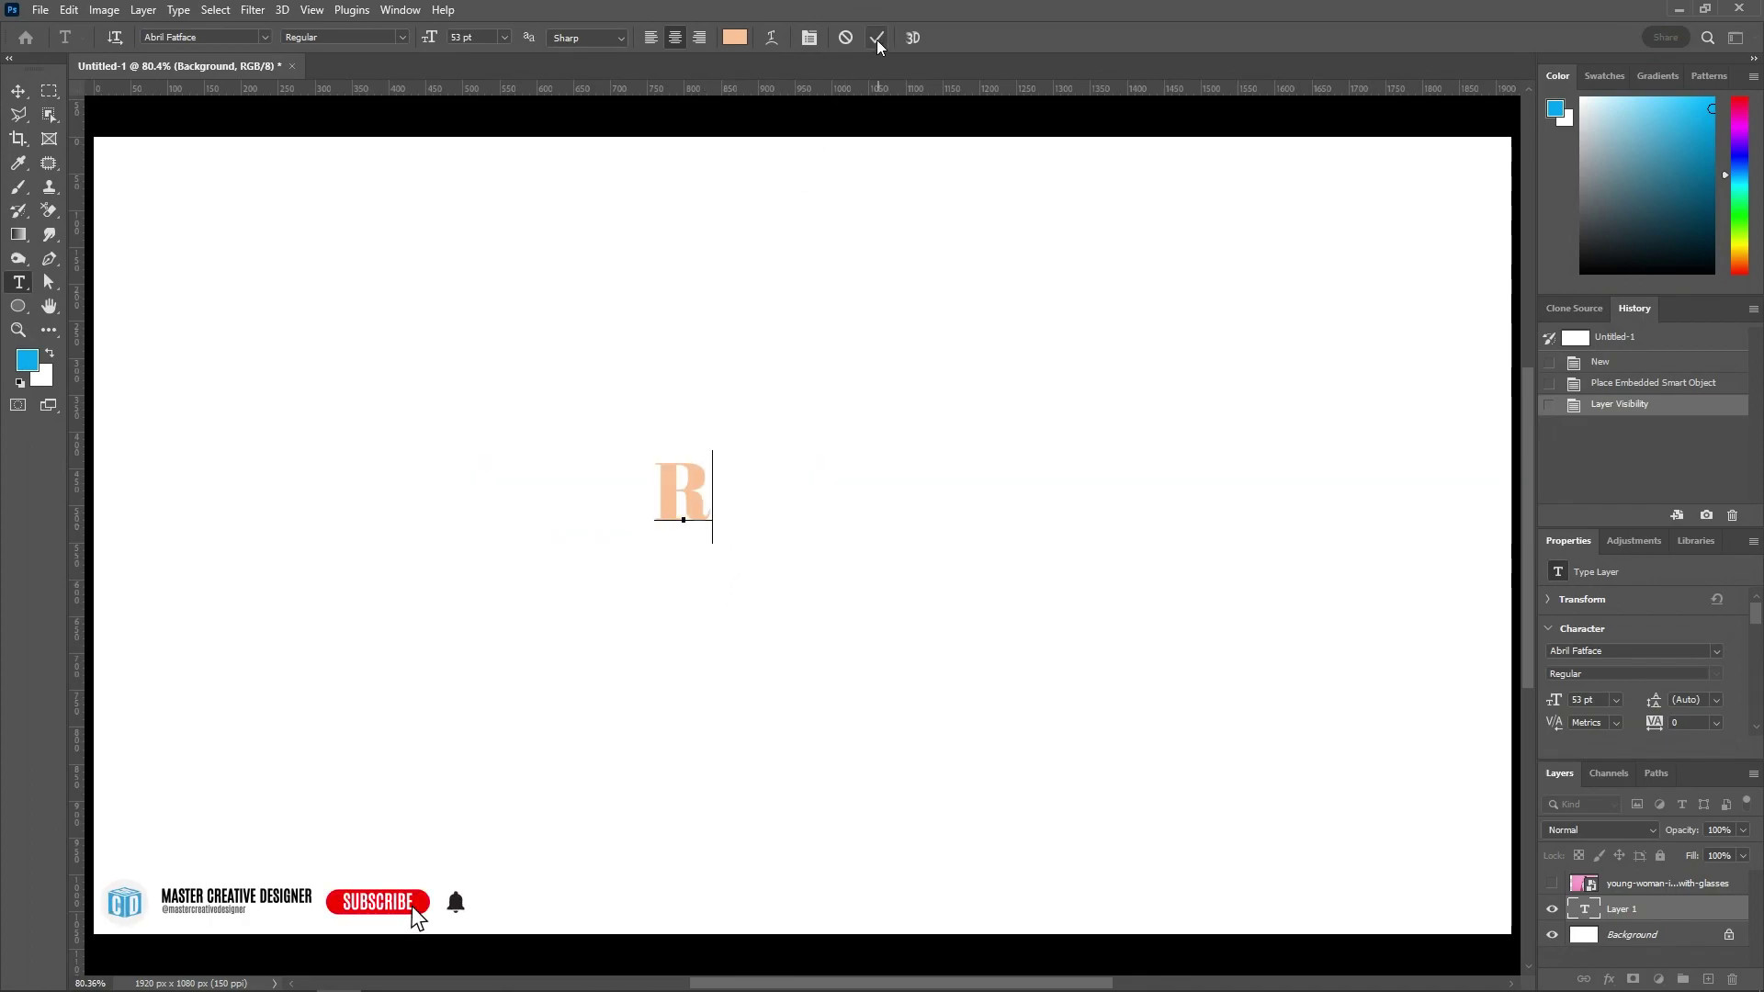
{"action": "left_click", "coordinate": [878, 38]}
- Scale the R up greatly and centre it horizontally and vertically on the canvas
{"action": "key", "text": "v"}
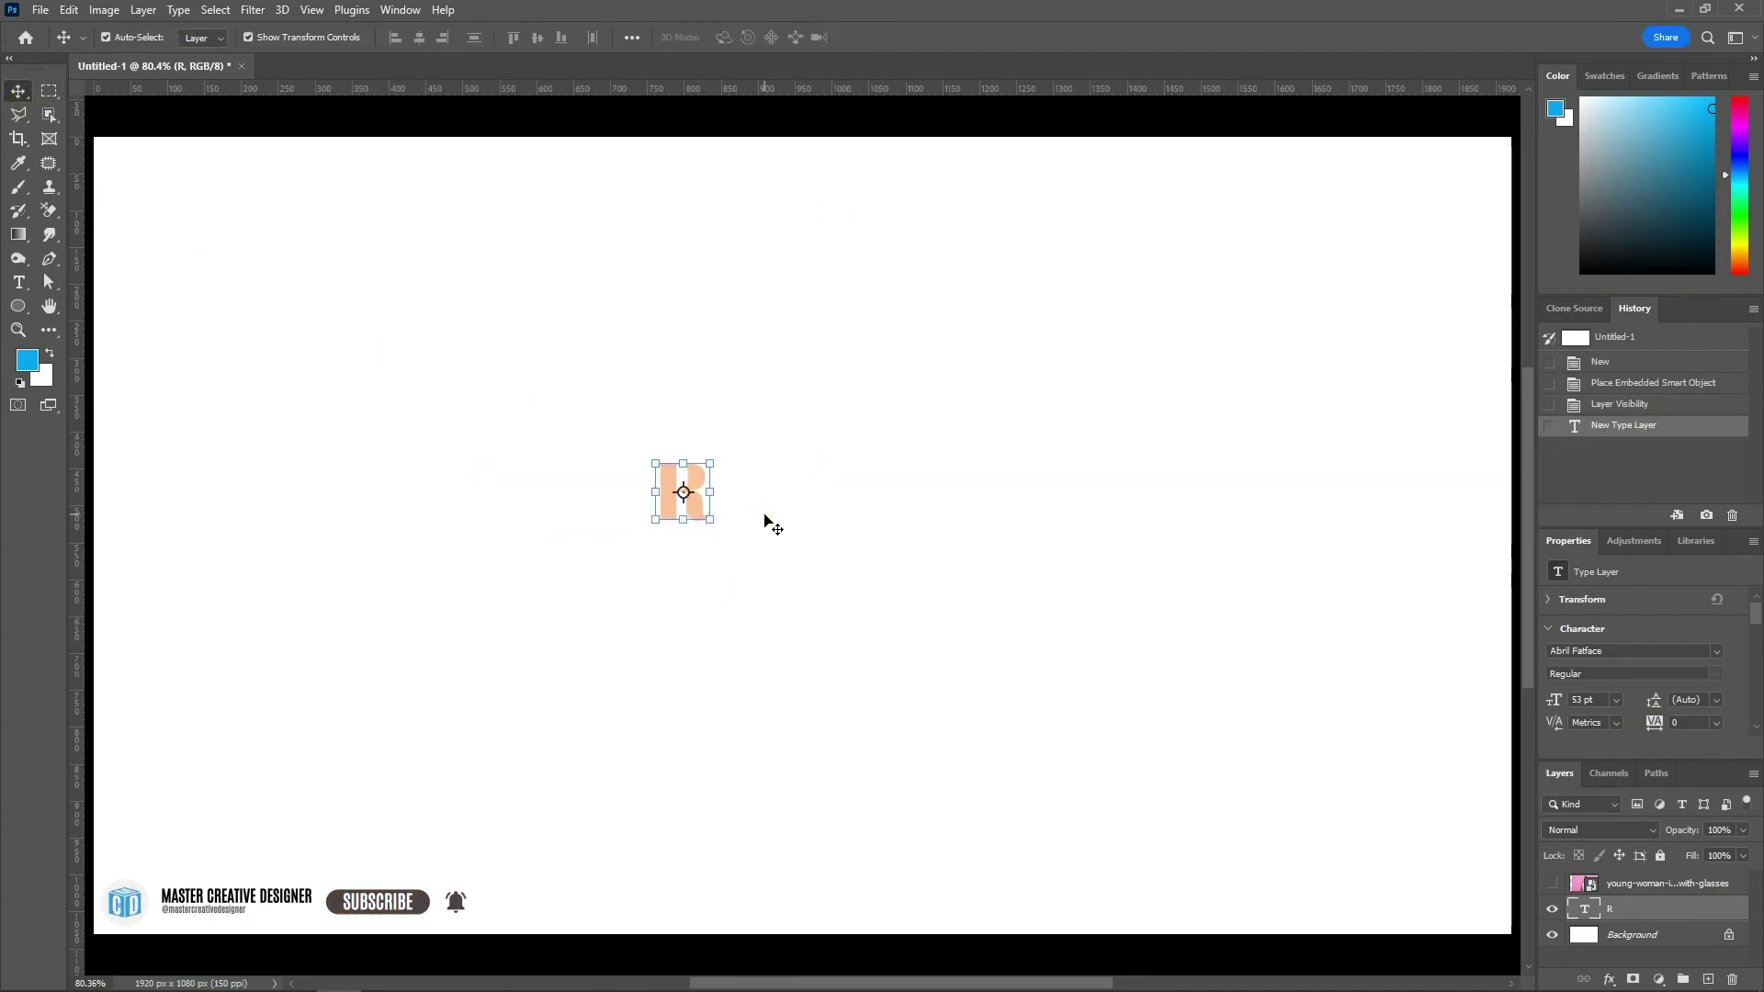
{"action": "left_click_drag", "start_coordinate": [709, 491], "coordinate": [934, 496]}
{"action": "left_click", "coordinate": [910, 38]}
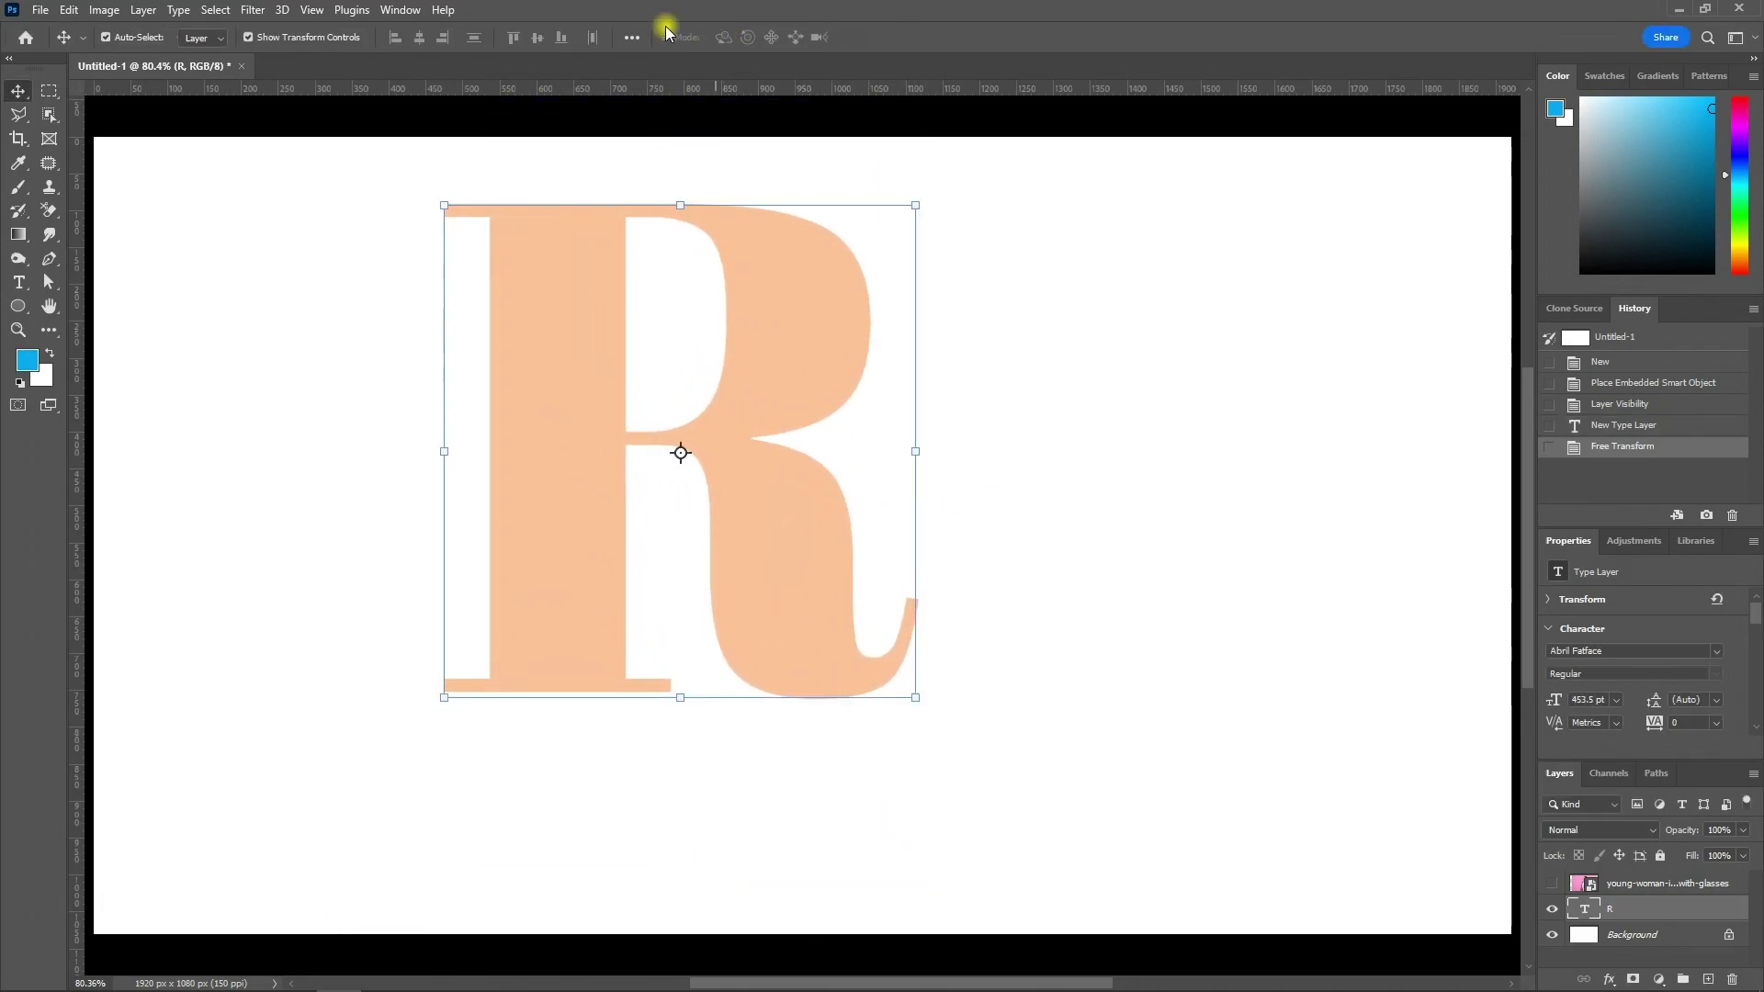
{"action": "key", "text": "ctrl+a"}
{"action": "left_click", "coordinate": [419, 37]}
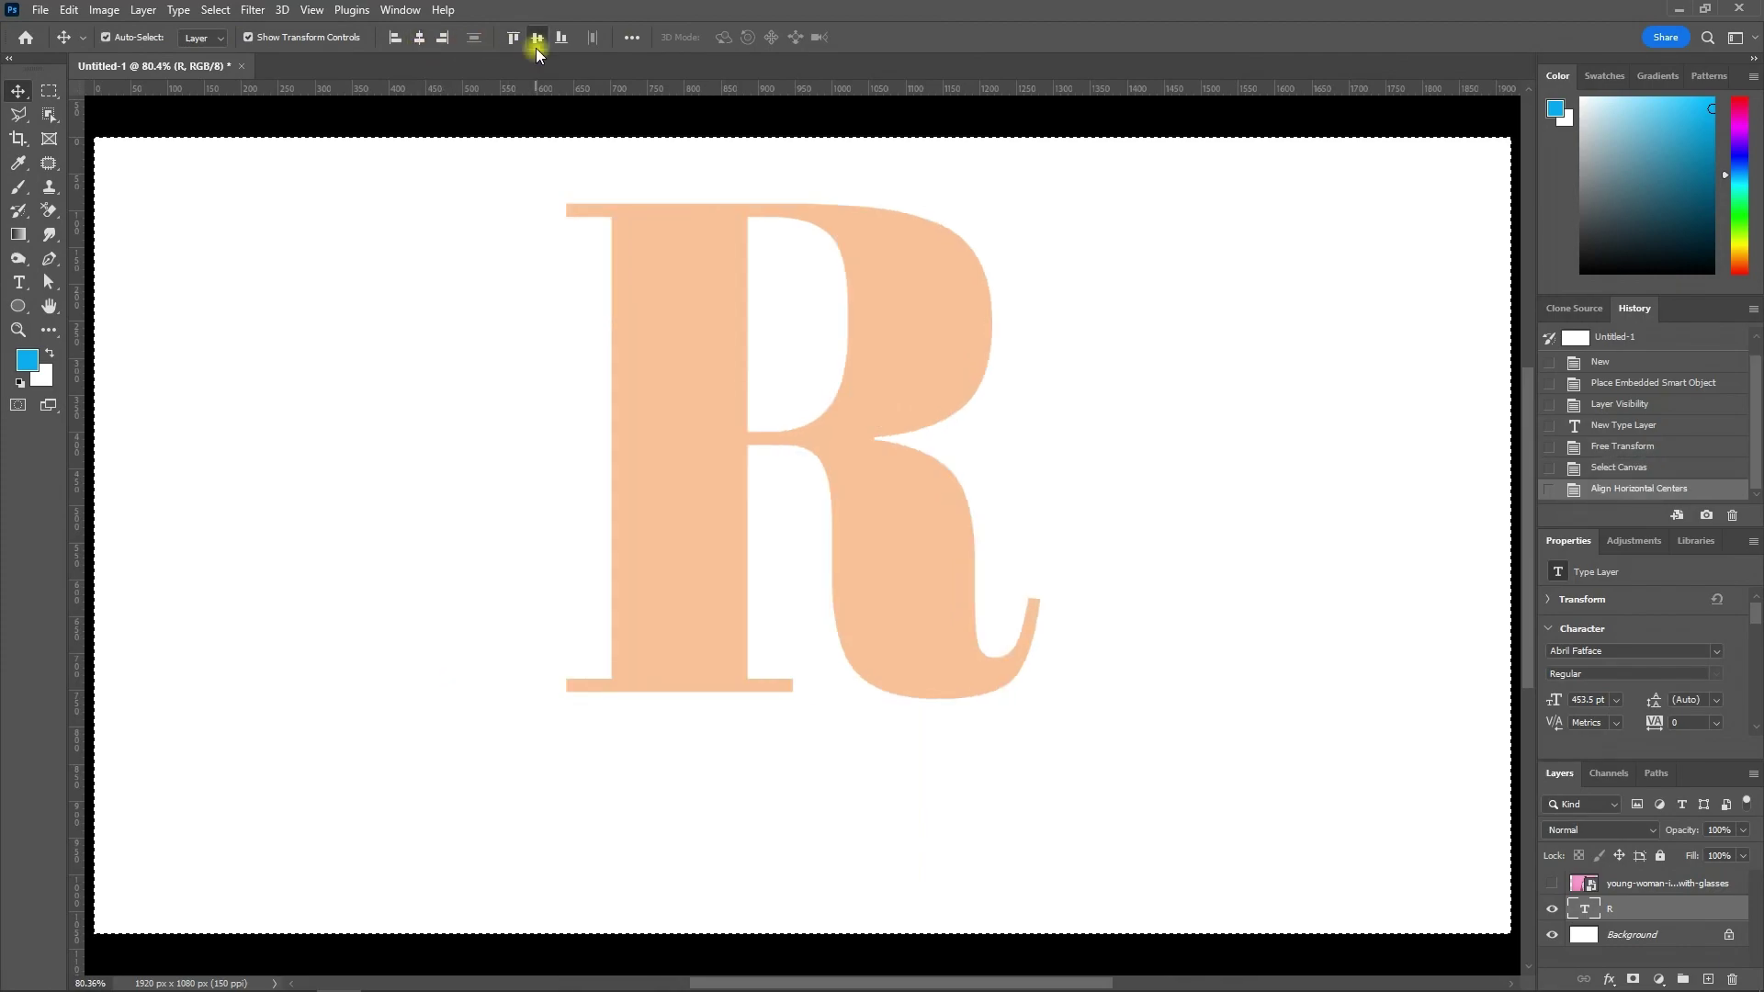
{"action": "left_click", "coordinate": [536, 41]}
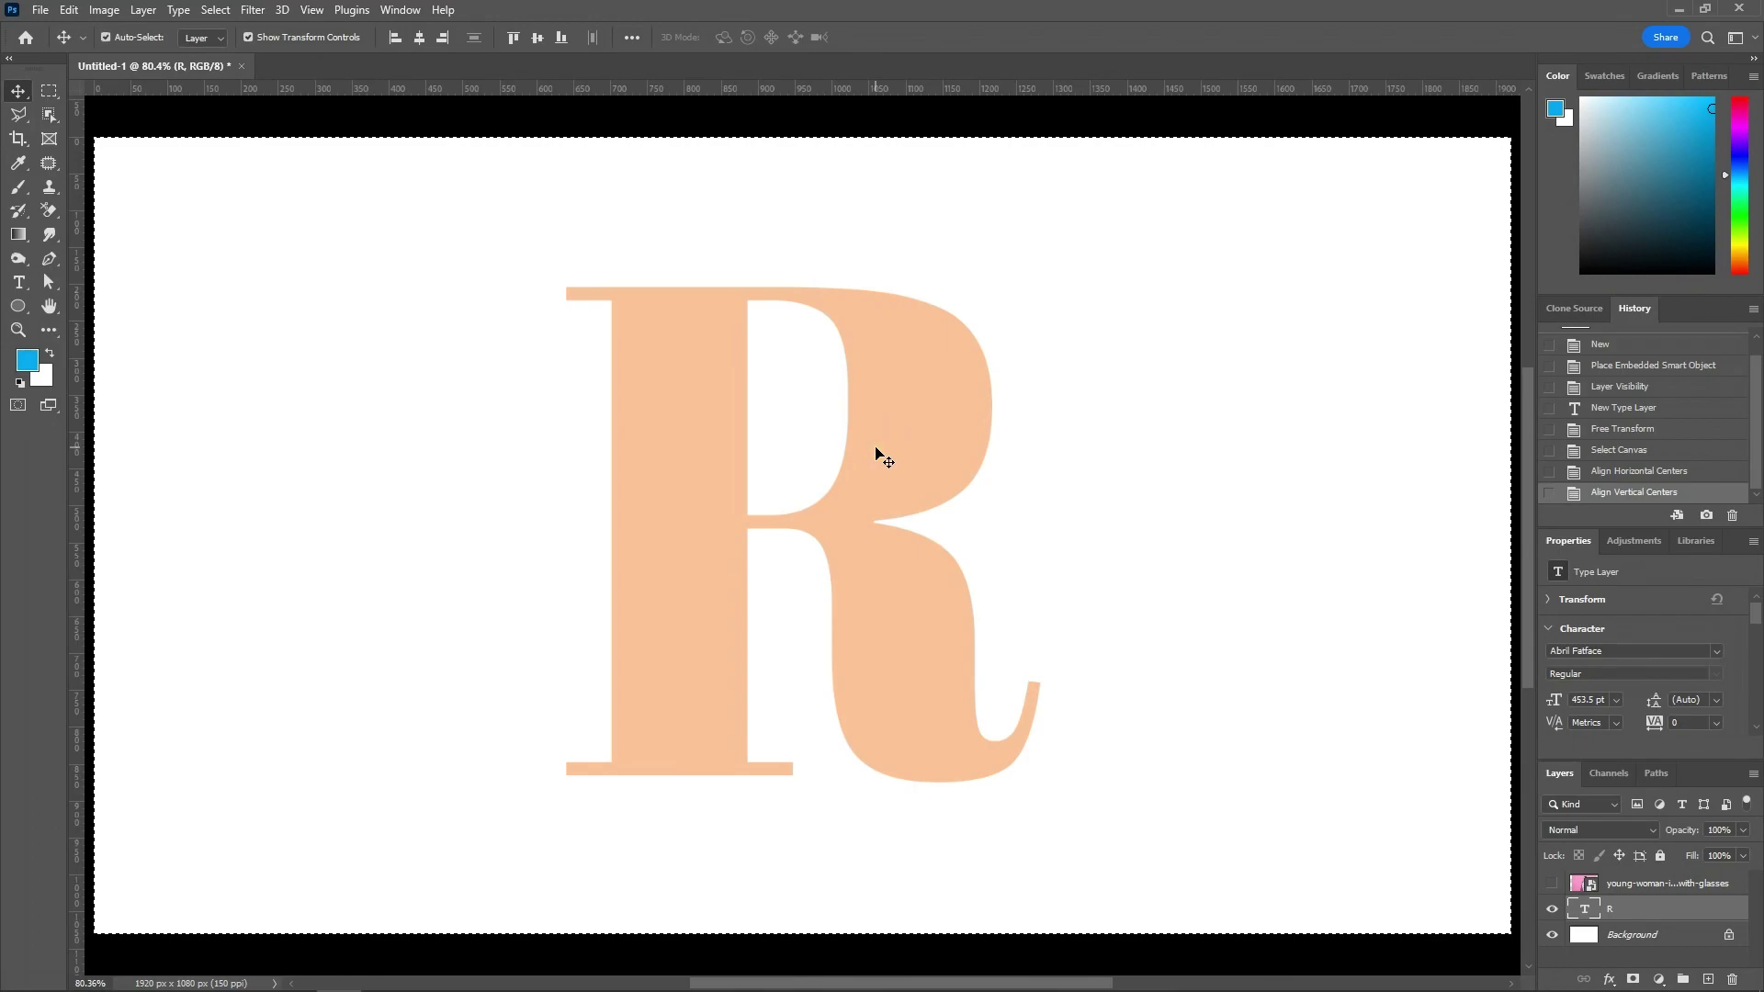
{"action": "left_click", "coordinate": [894, 457]}
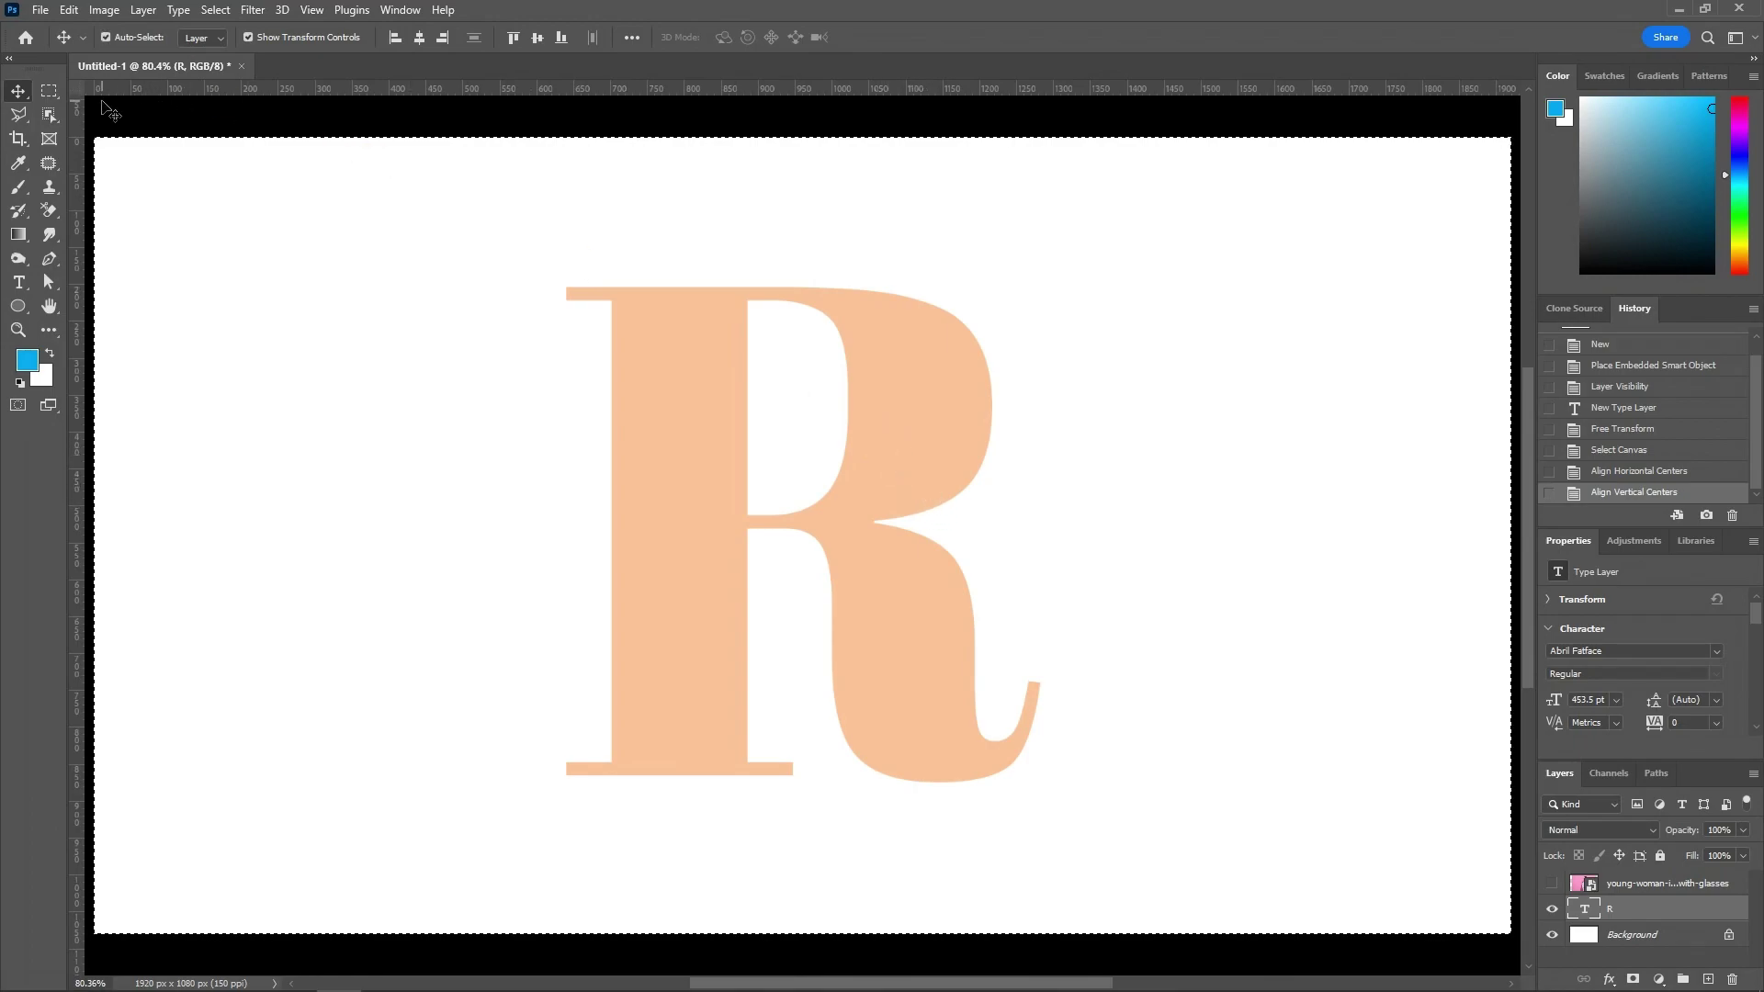
- Shrink the R slightly, re-centre it both ways, and clear the selection
{"action": "key", "text": "ctrl+d"}
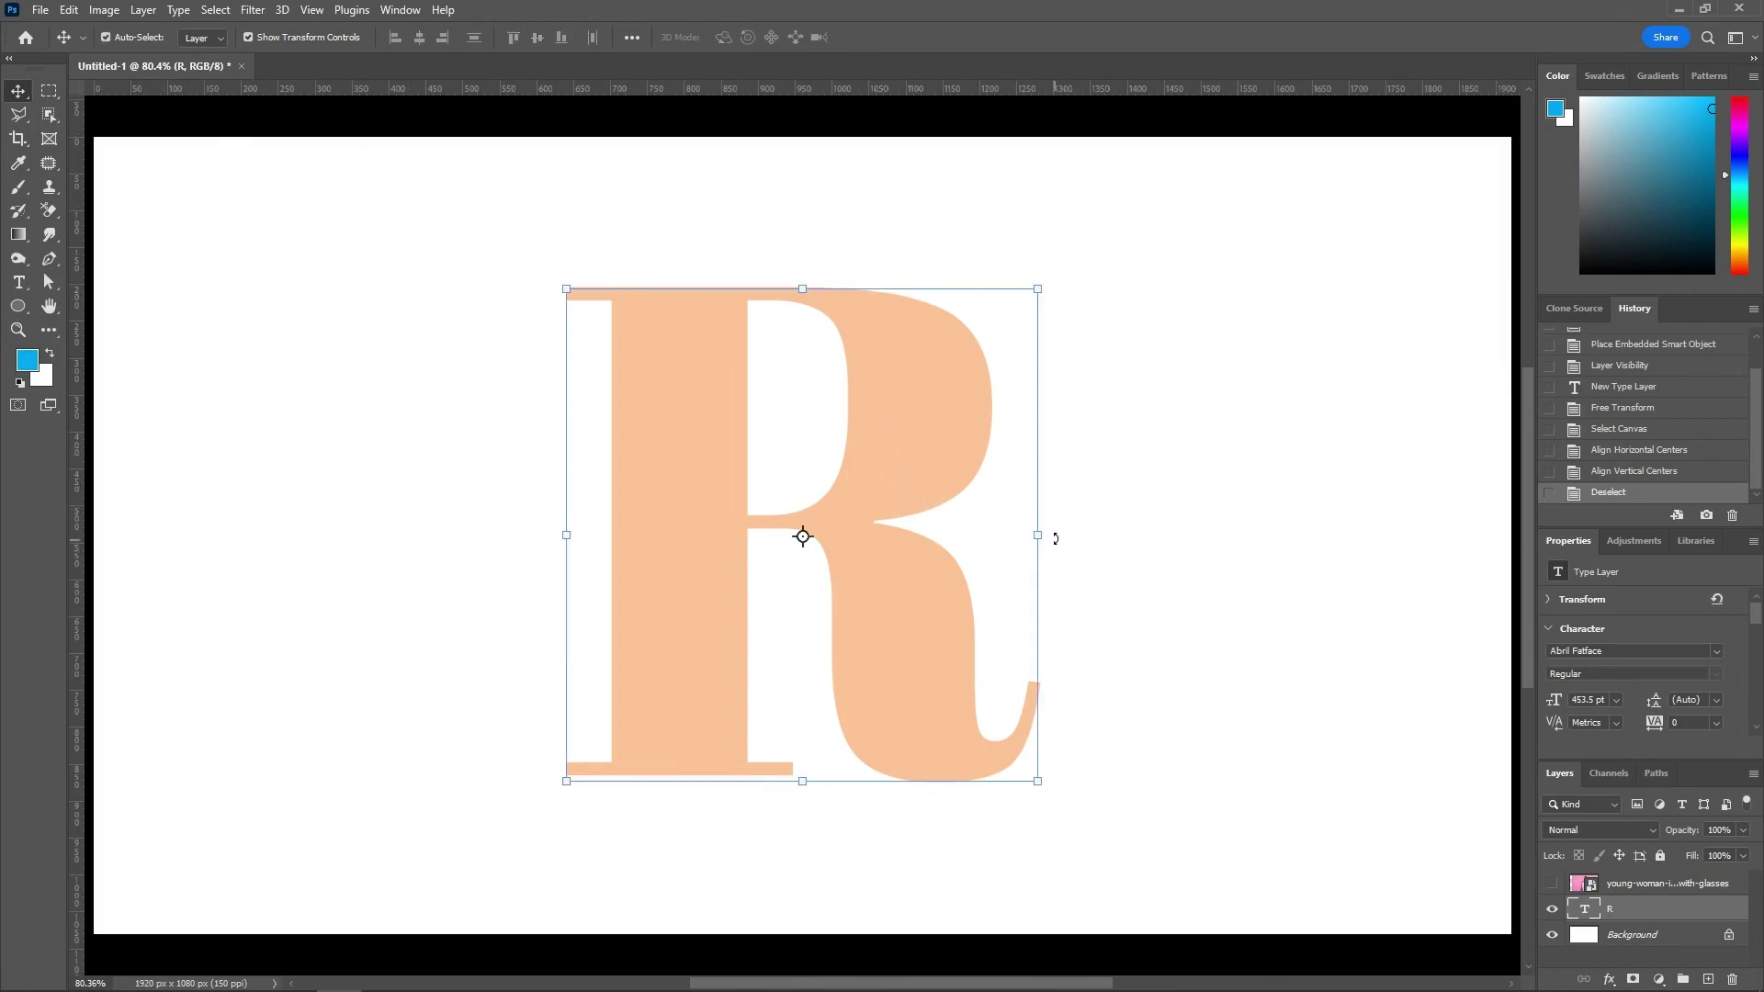
{"action": "left_click", "coordinate": [1040, 539]}
{"action": "left_click_drag", "start_coordinate": [1055, 582], "coordinate": [1038, 581]}
{"action": "left_click", "coordinate": [909, 40]}
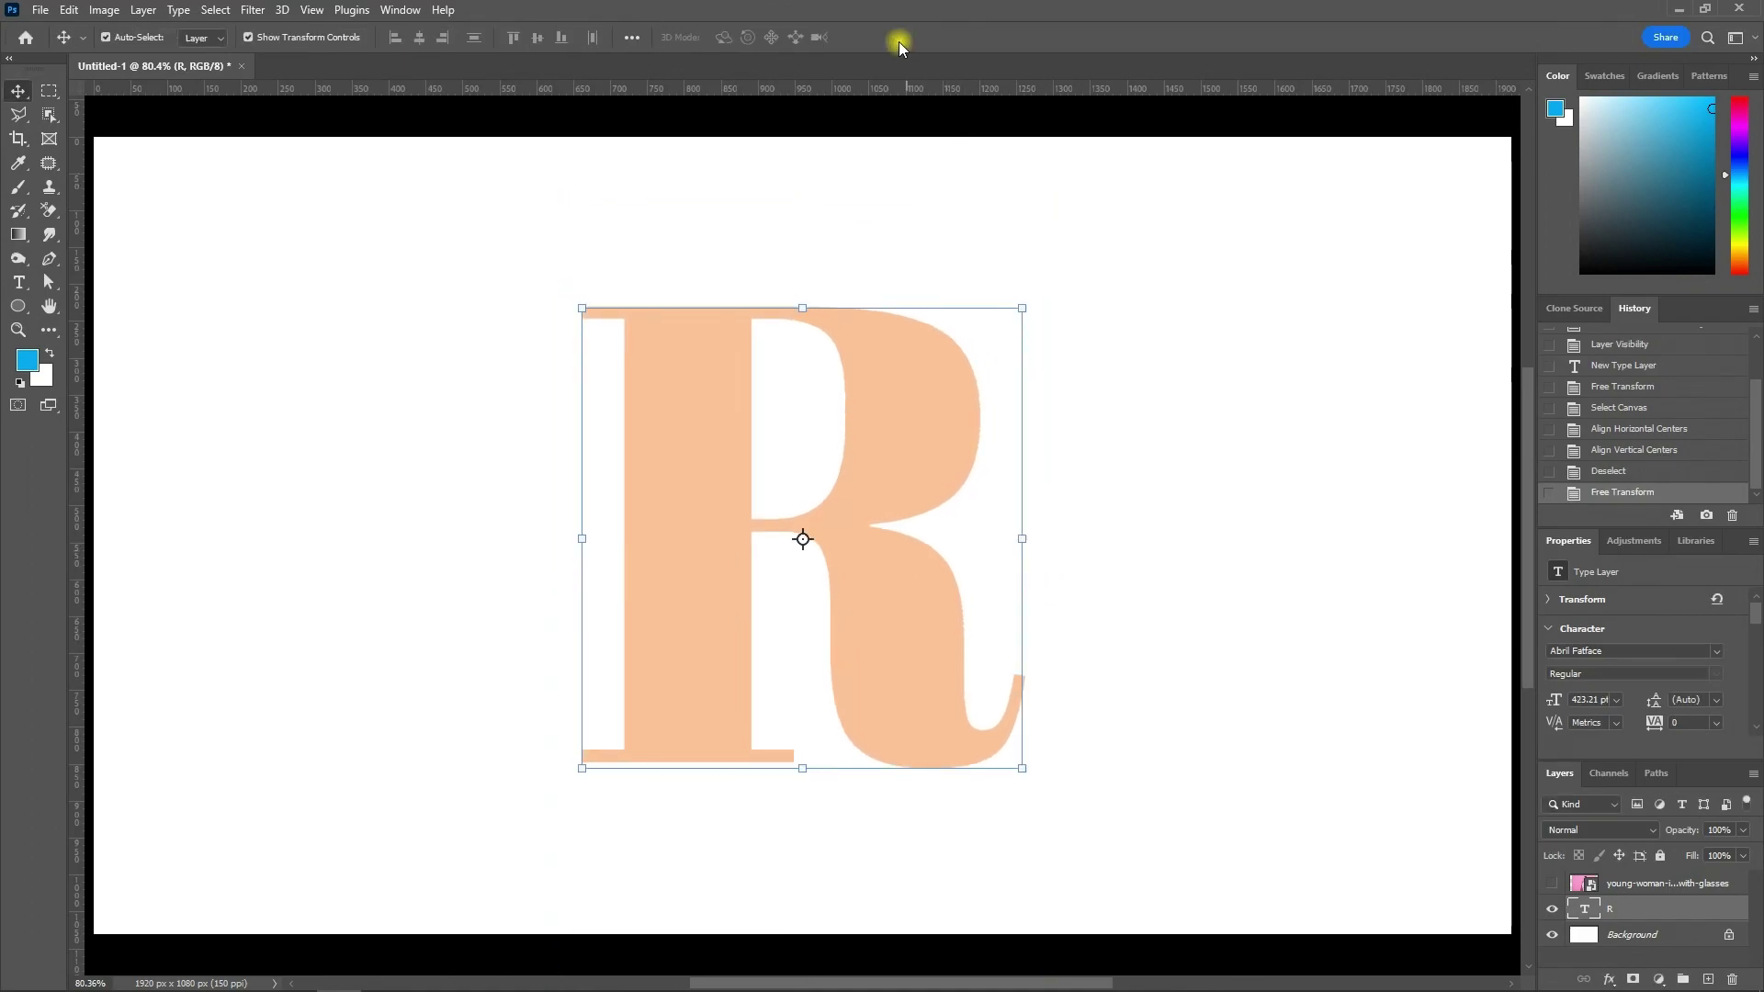
{"action": "key", "text": "ctrl+a"}
{"action": "left_click", "coordinate": [419, 37]}
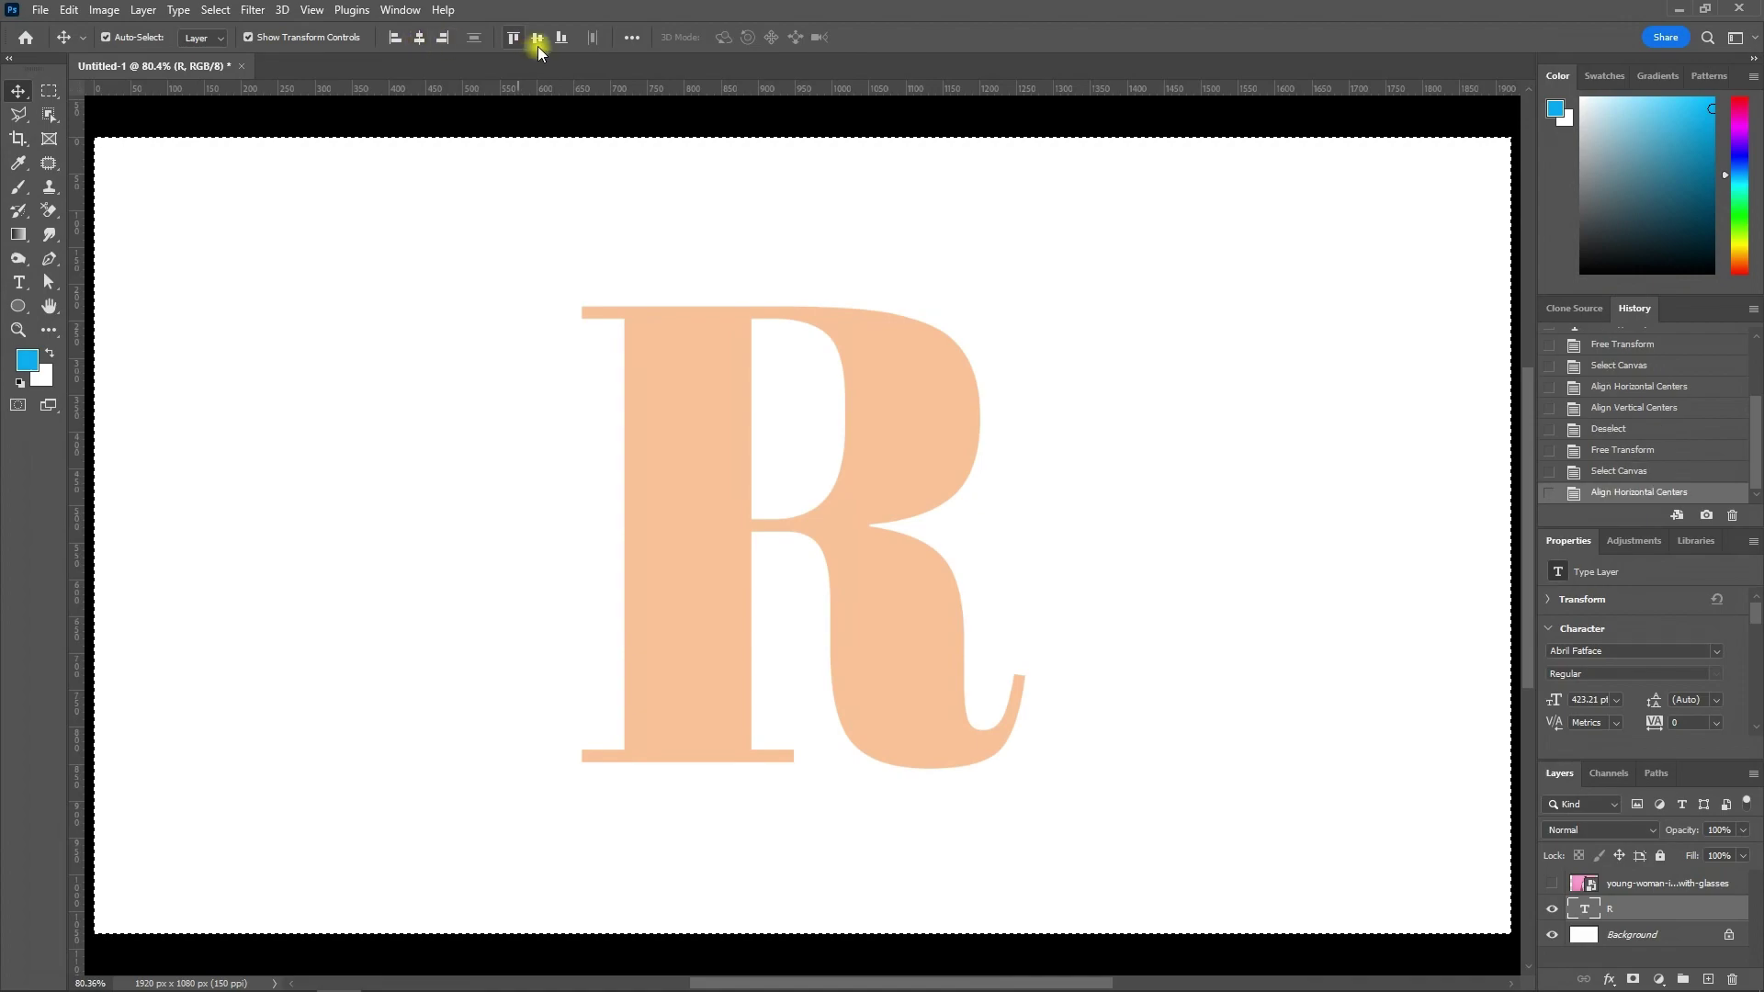
{"action": "left_click", "coordinate": [538, 37]}
{"action": "key", "text": "ctrl+d"}
{"action": "left_click", "coordinate": [638, 267]}
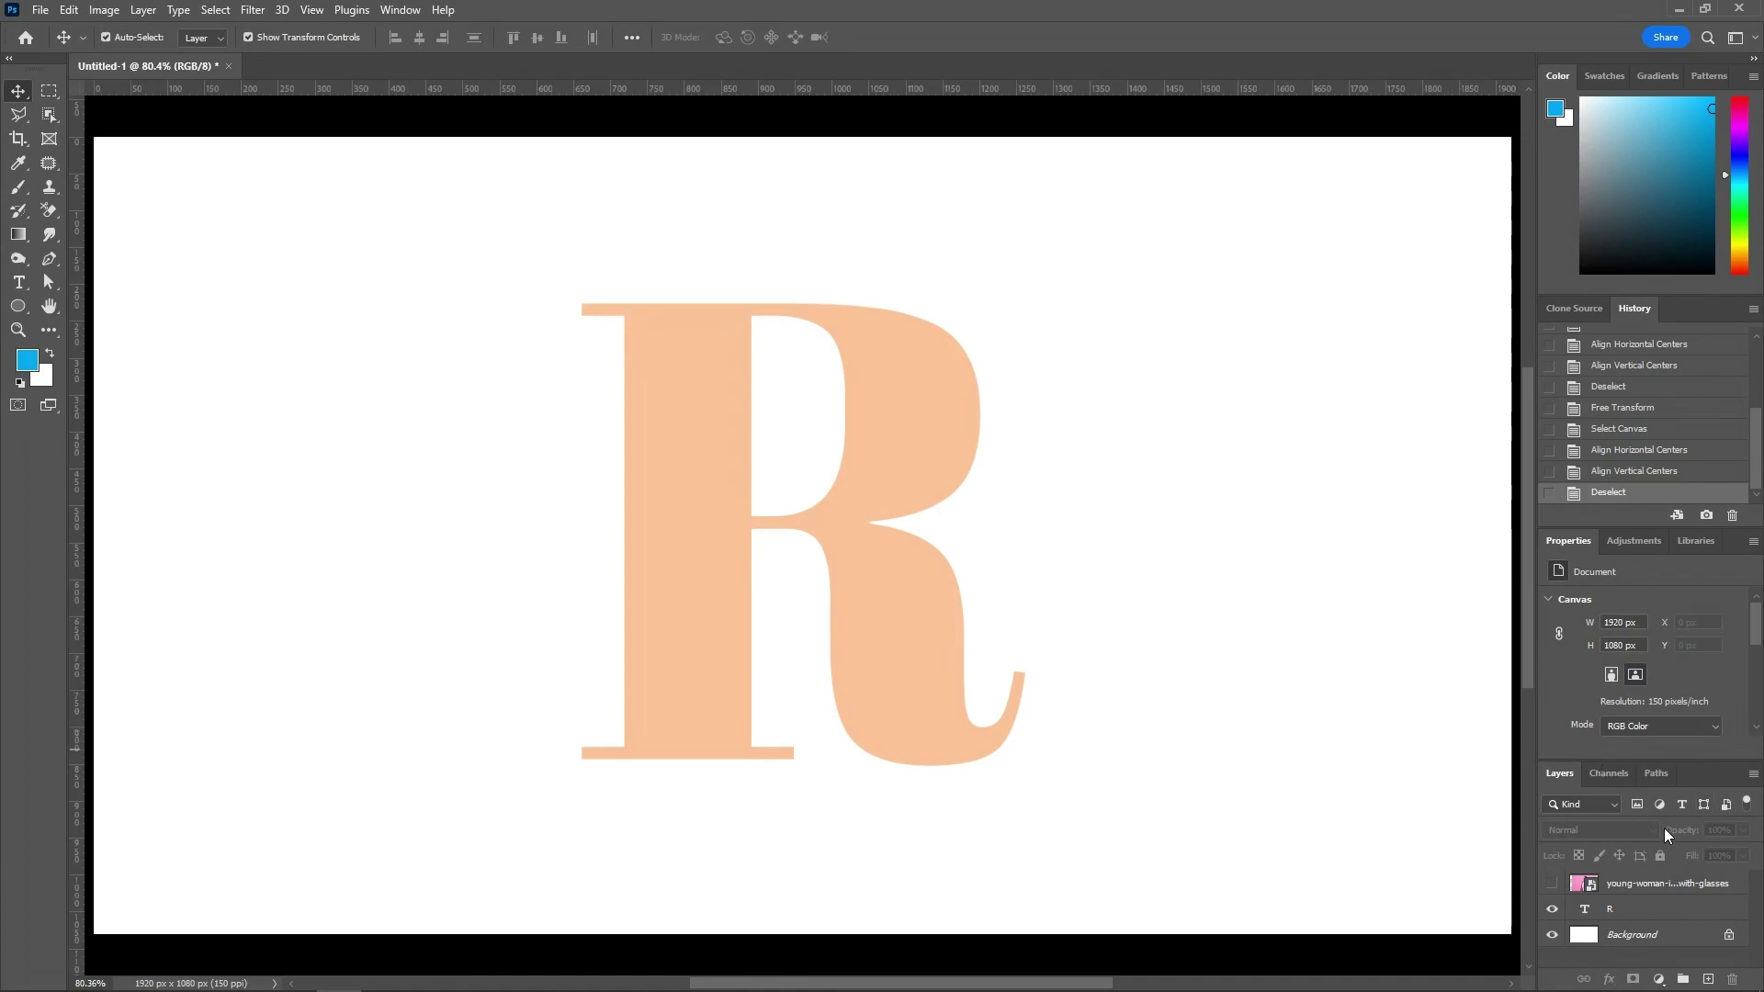
- Duplicate the R layer, set the copy's fill to 0%, and add a Stroke layer style
{"action": "left_click_drag", "start_coordinate": [1630, 909], "coordinate": [1706, 976]}
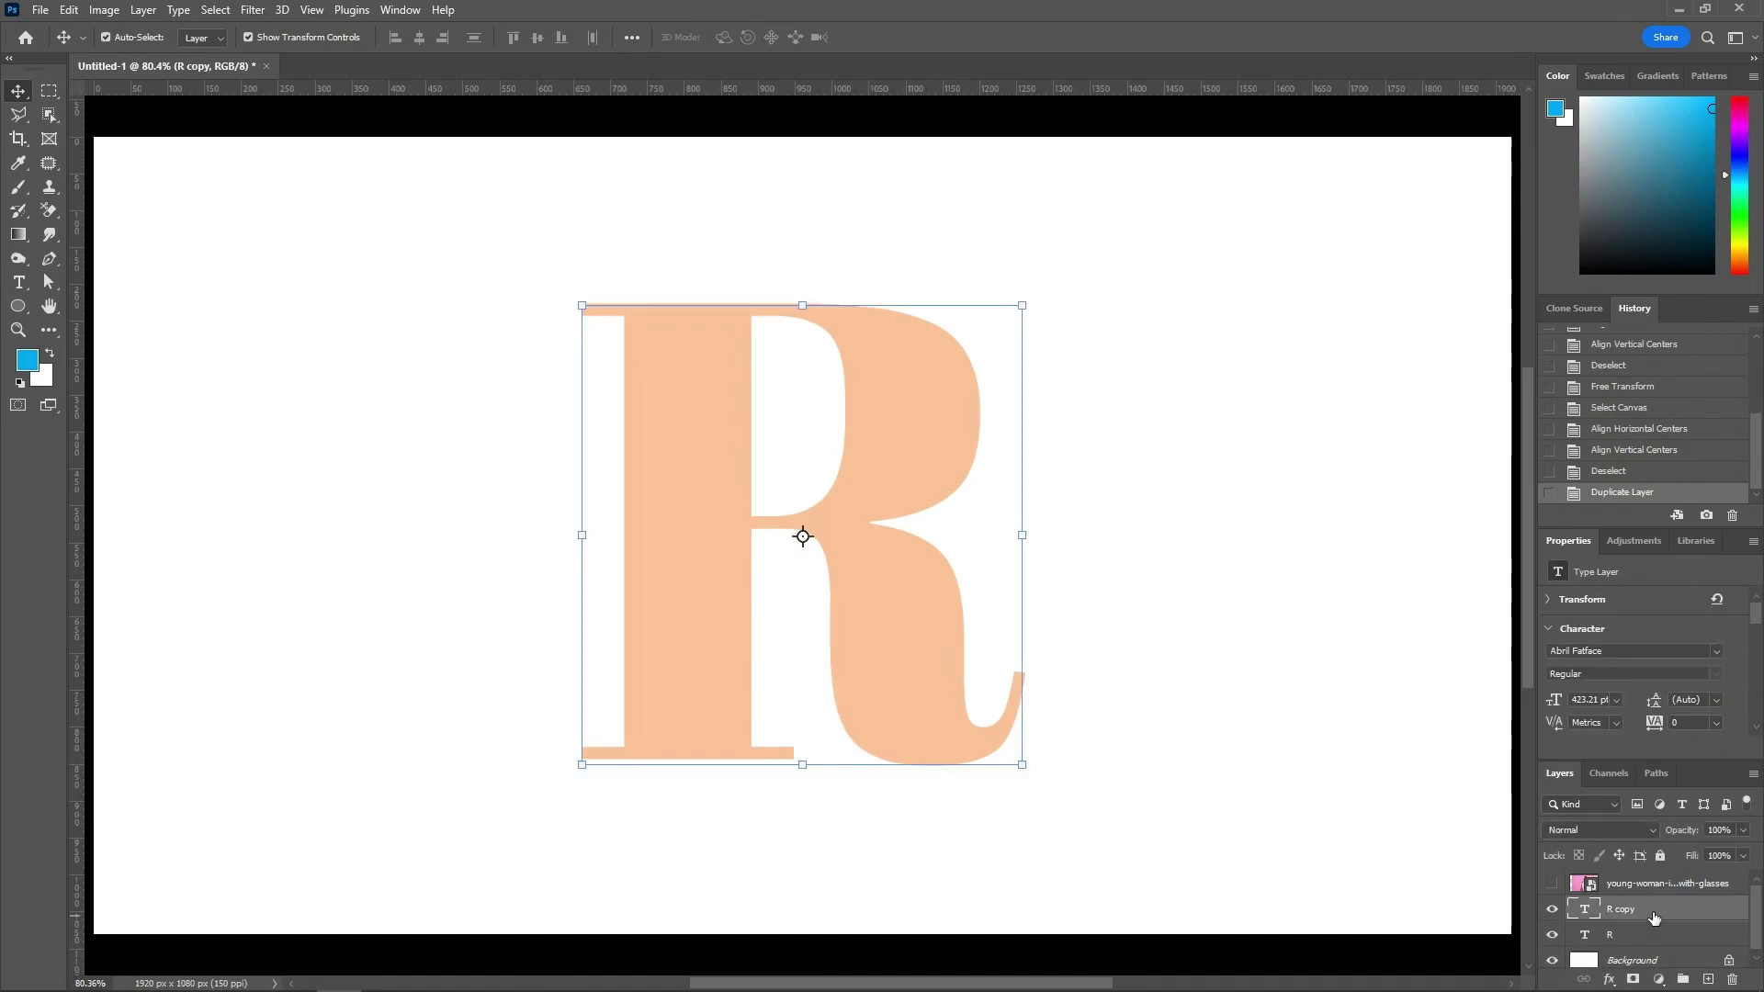
{"action": "left_click_drag", "start_coordinate": [1691, 855], "coordinate": [1467, 854]}
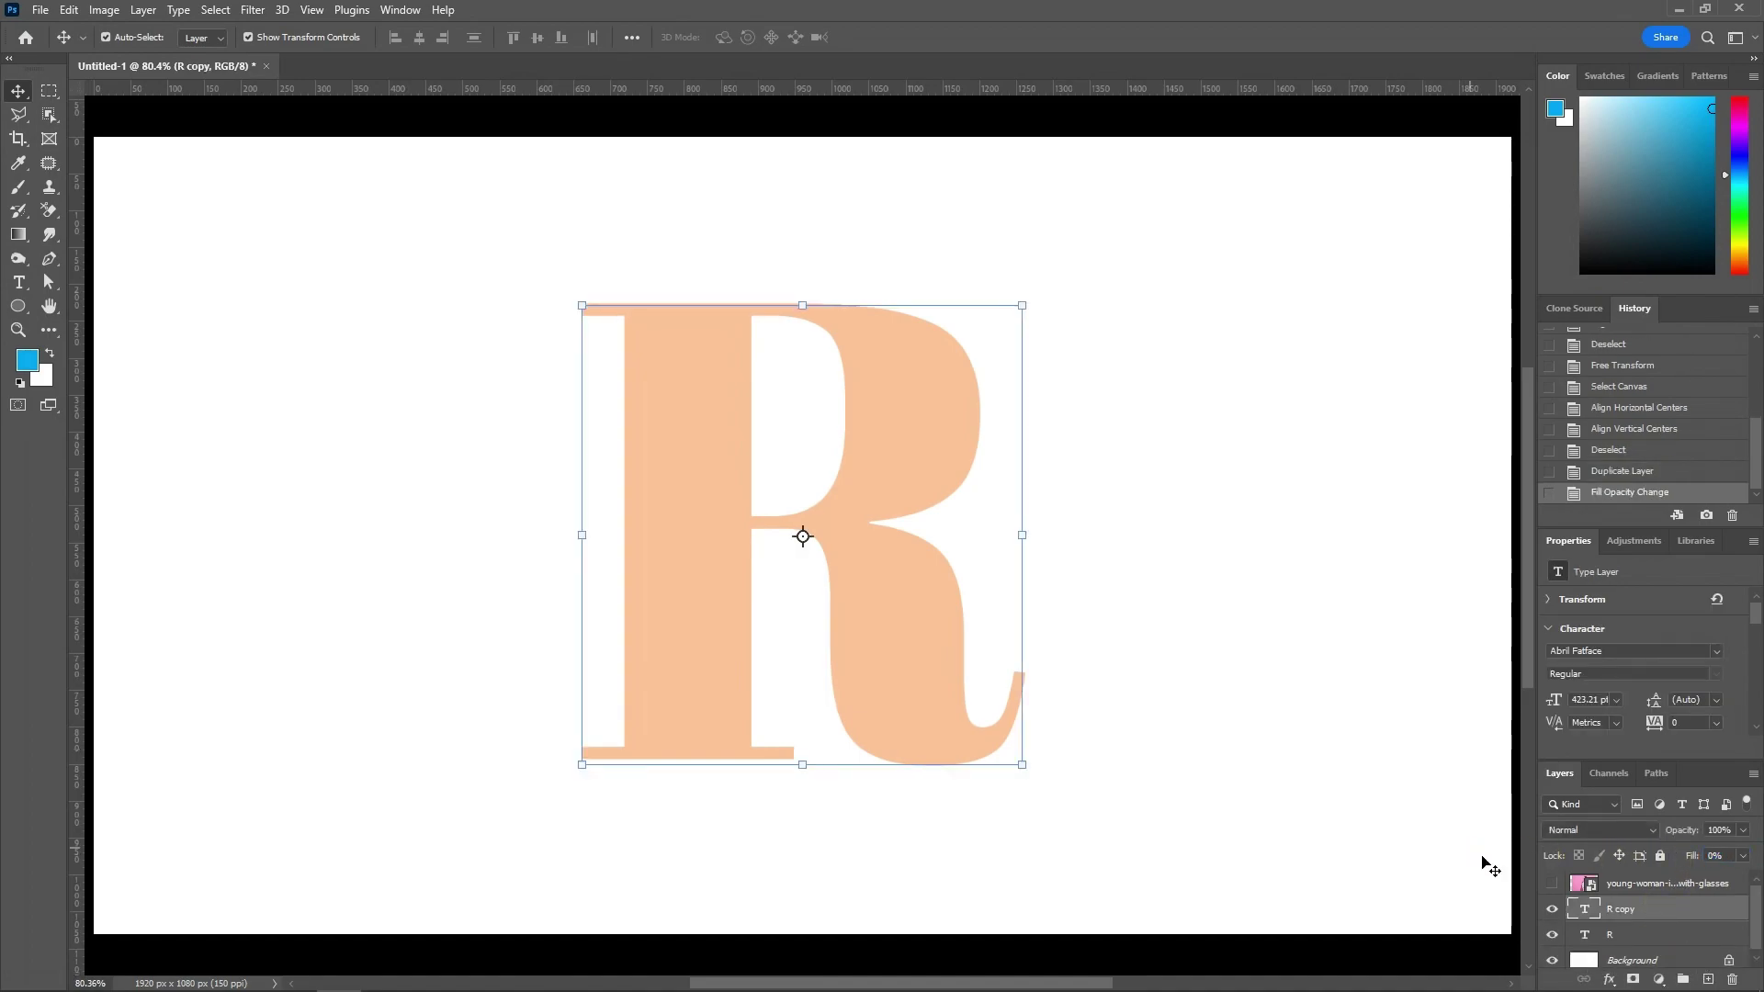
{"action": "double_click", "coordinate": [1671, 911]}
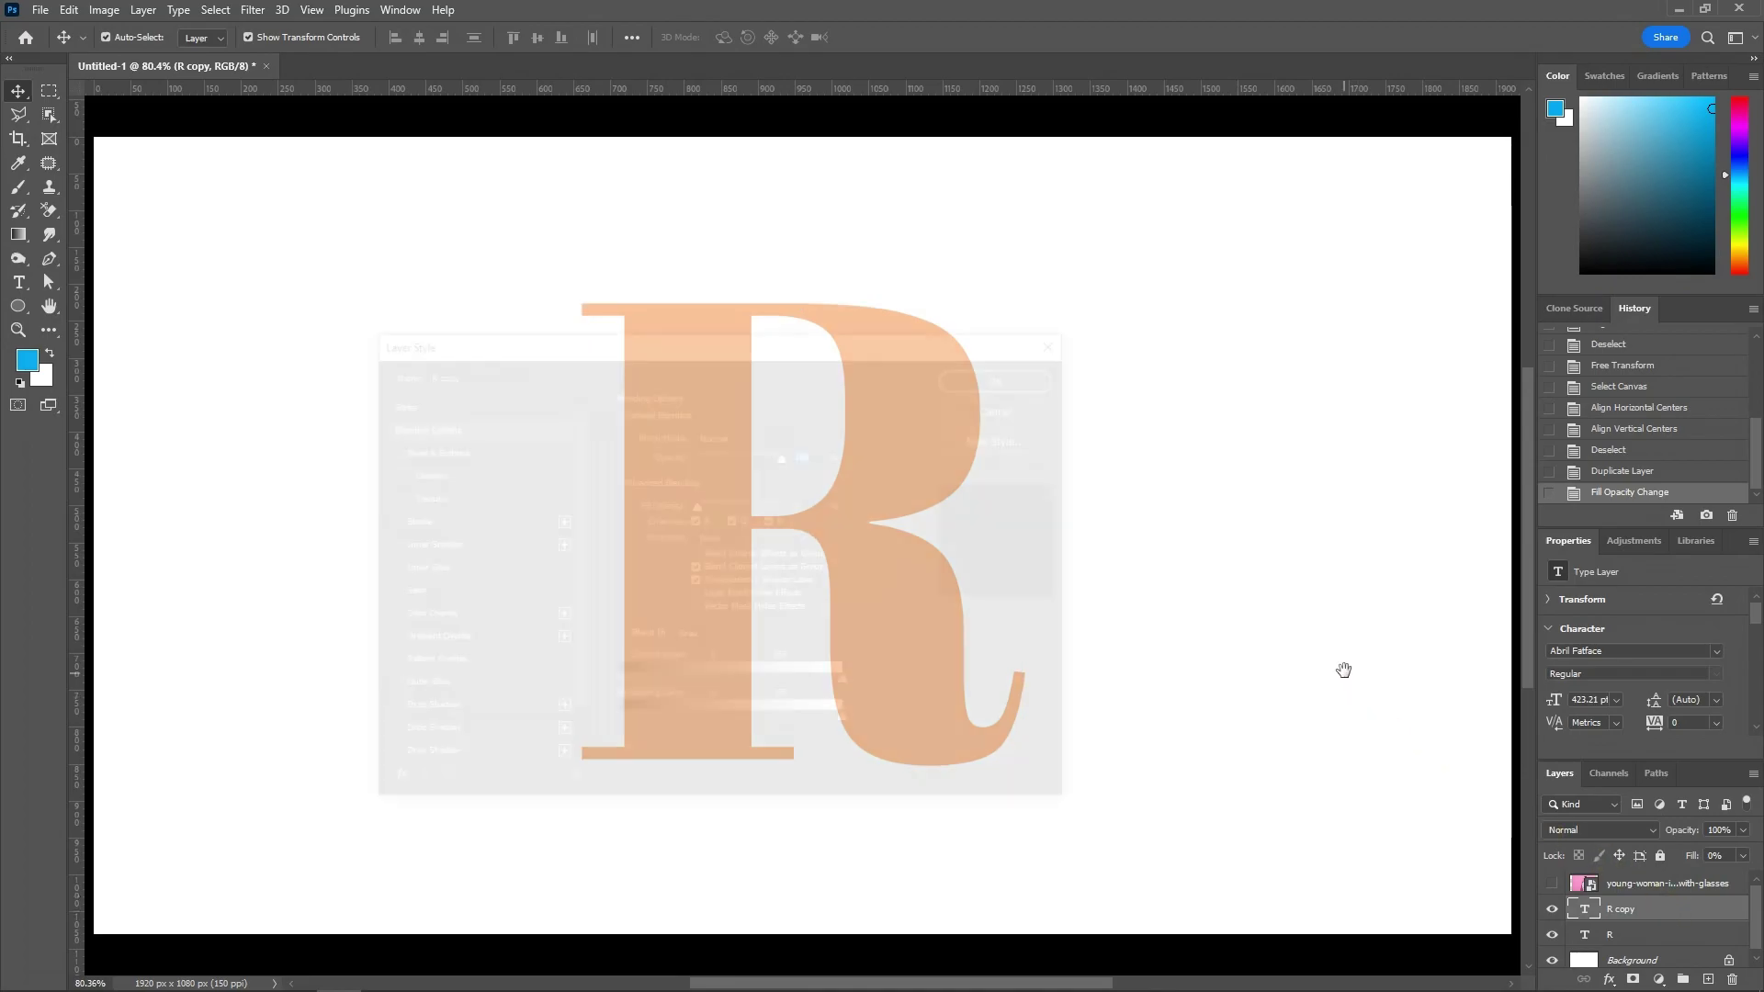
{"action": "left_click", "coordinate": [386, 520]}
{"action": "mouse_move", "coordinate": [873, 354]}
{"action": "left_mouse_down"}
{"action": "mouse_move", "coordinate": [1507, 378]}
{"action": "mouse_move", "coordinate": [1527, 434]}
{"action": "left_mouse_up"}
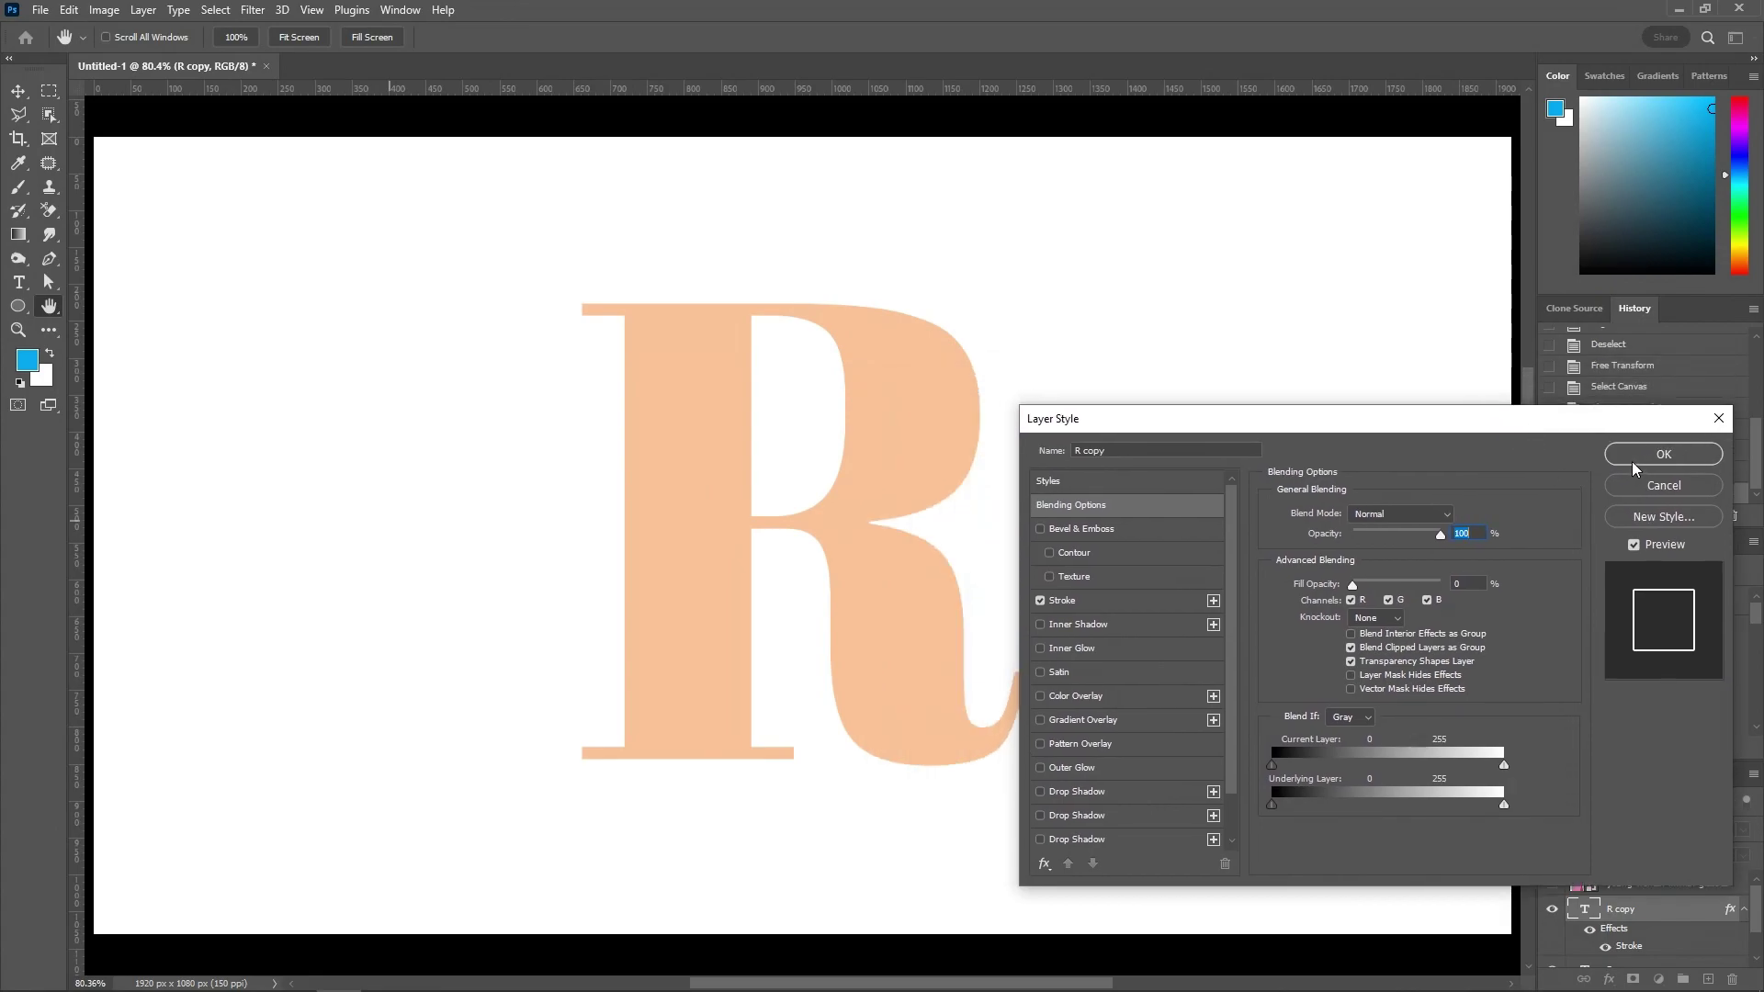
{"action": "left_click", "coordinate": [1633, 464]}
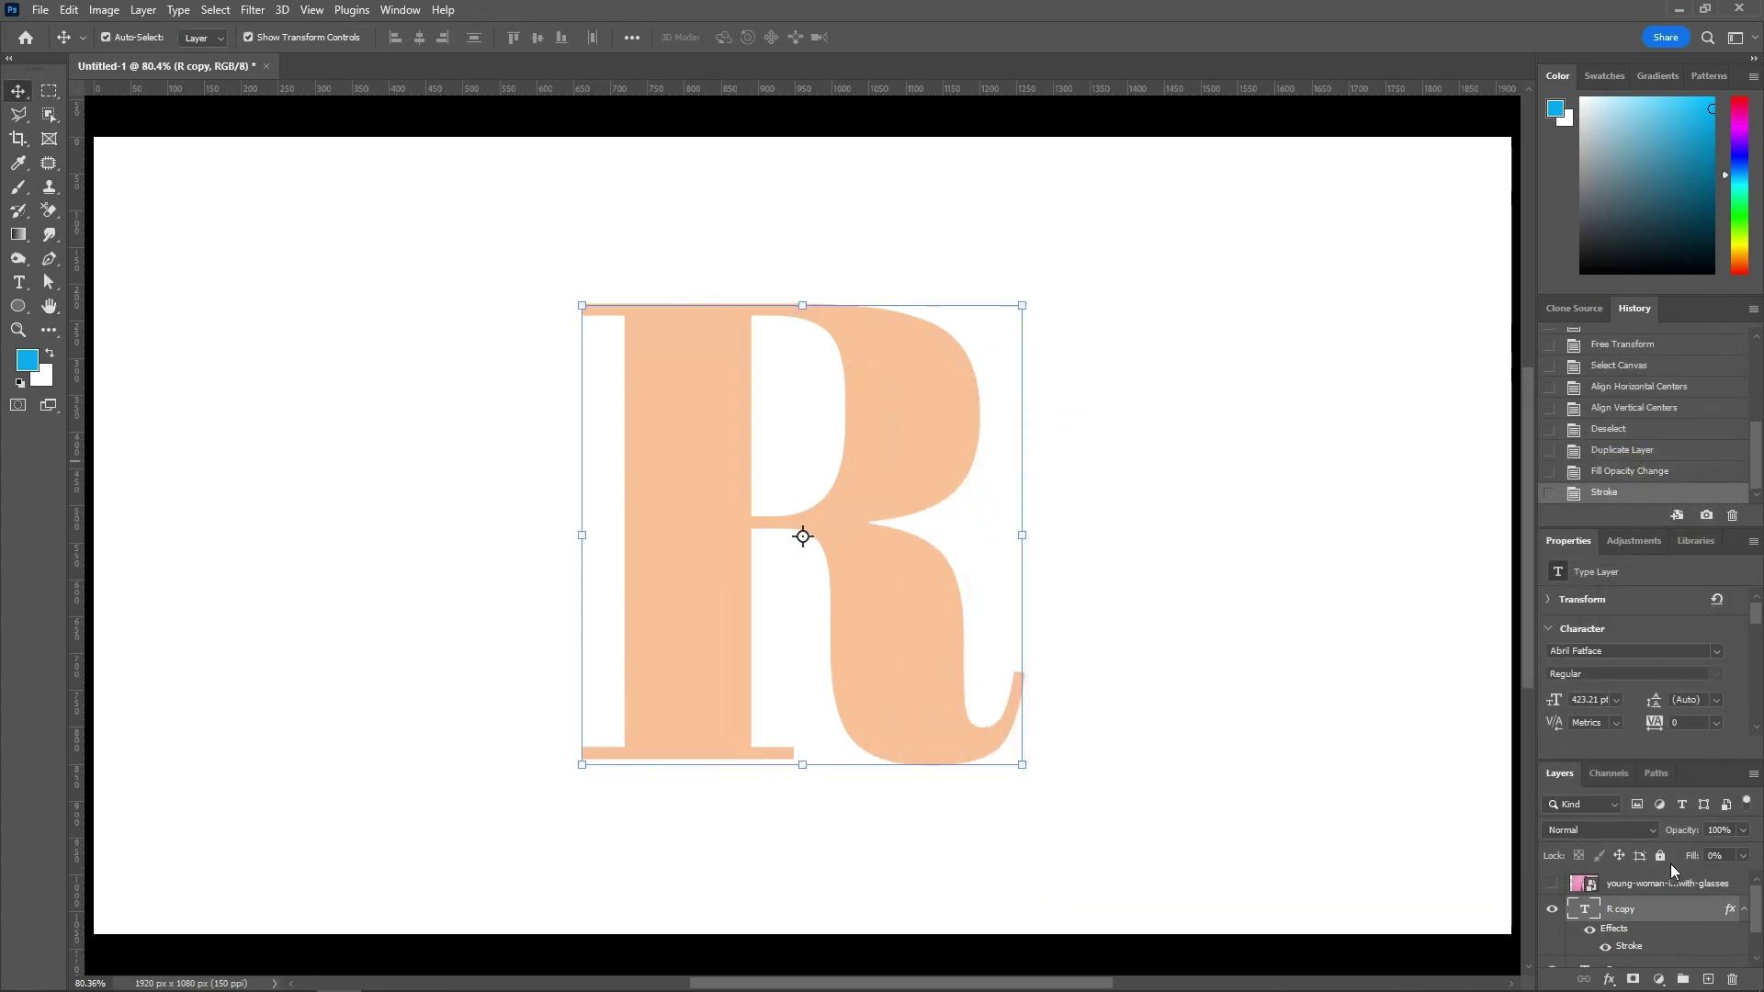
{"action": "left_click_drag", "start_coordinate": [1667, 882], "coordinate": [1704, 961]}
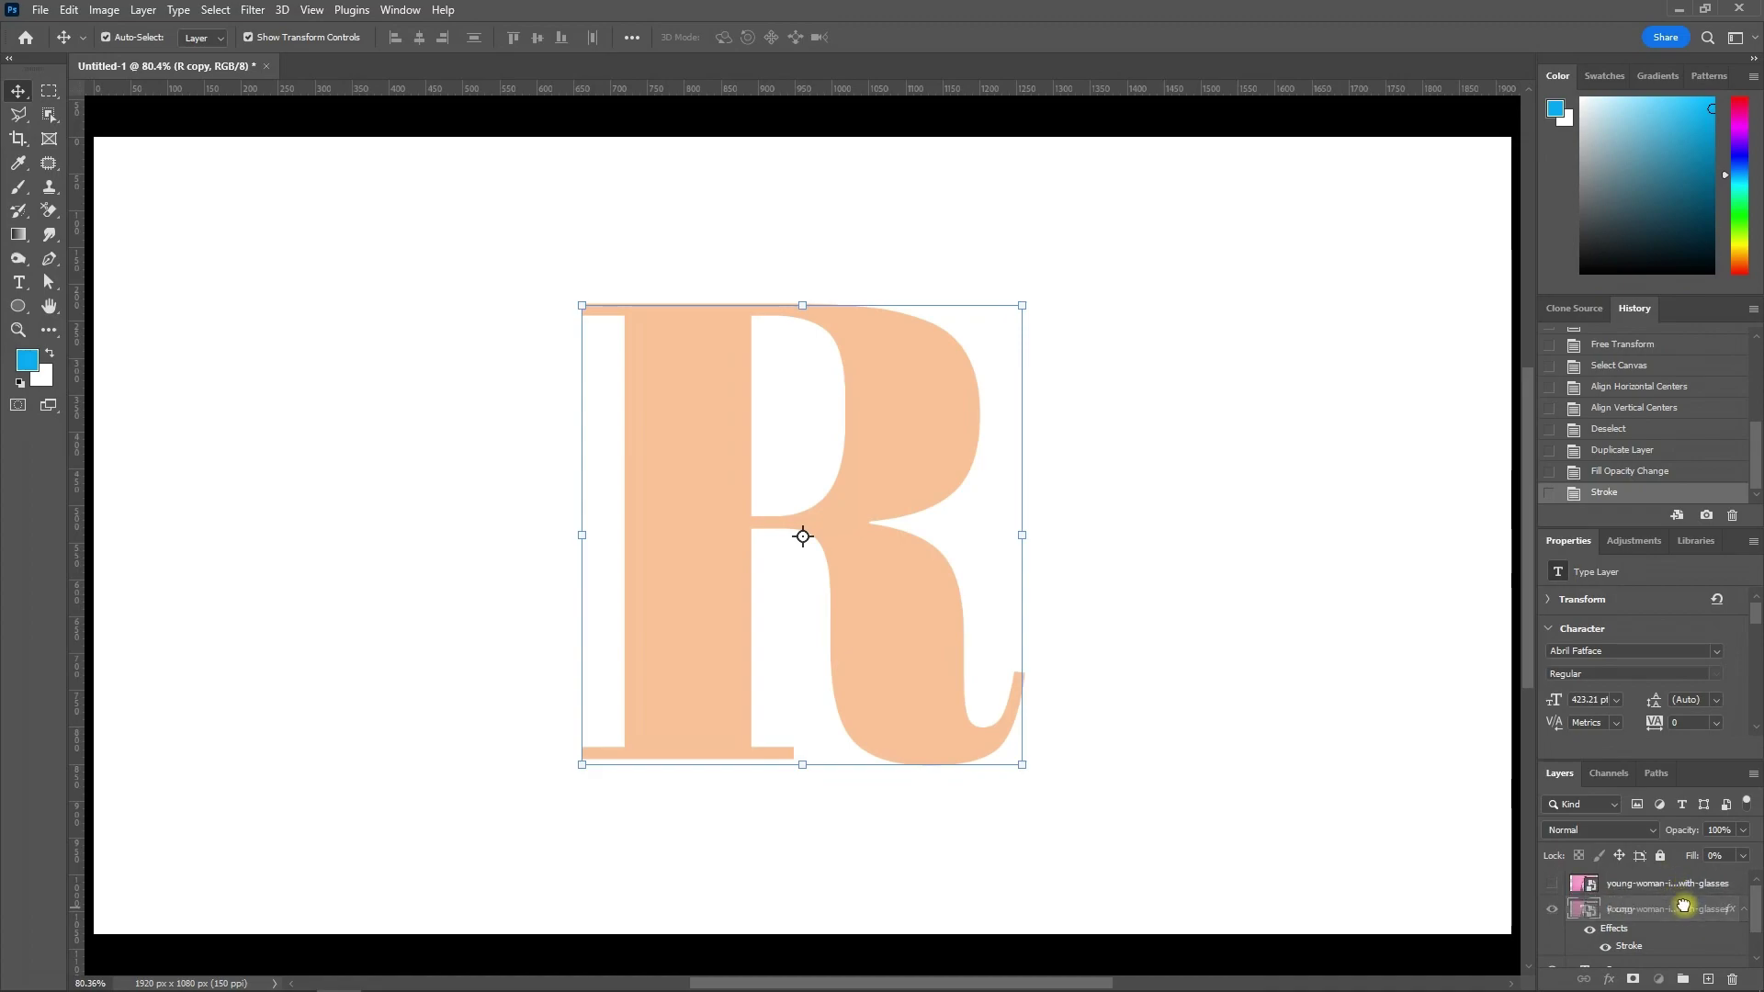
- Show the woman photo above R copy, scaled to about 1110×740 px at 100% opacity
{"action": "mouse_move", "coordinate": [1704, 961]}
{"action": "left_mouse_down"}
{"action": "mouse_move", "coordinate": [1705, 908]}
{"action": "mouse_move", "coordinate": [1617, 884]}
{"action": "left_mouse_up"}
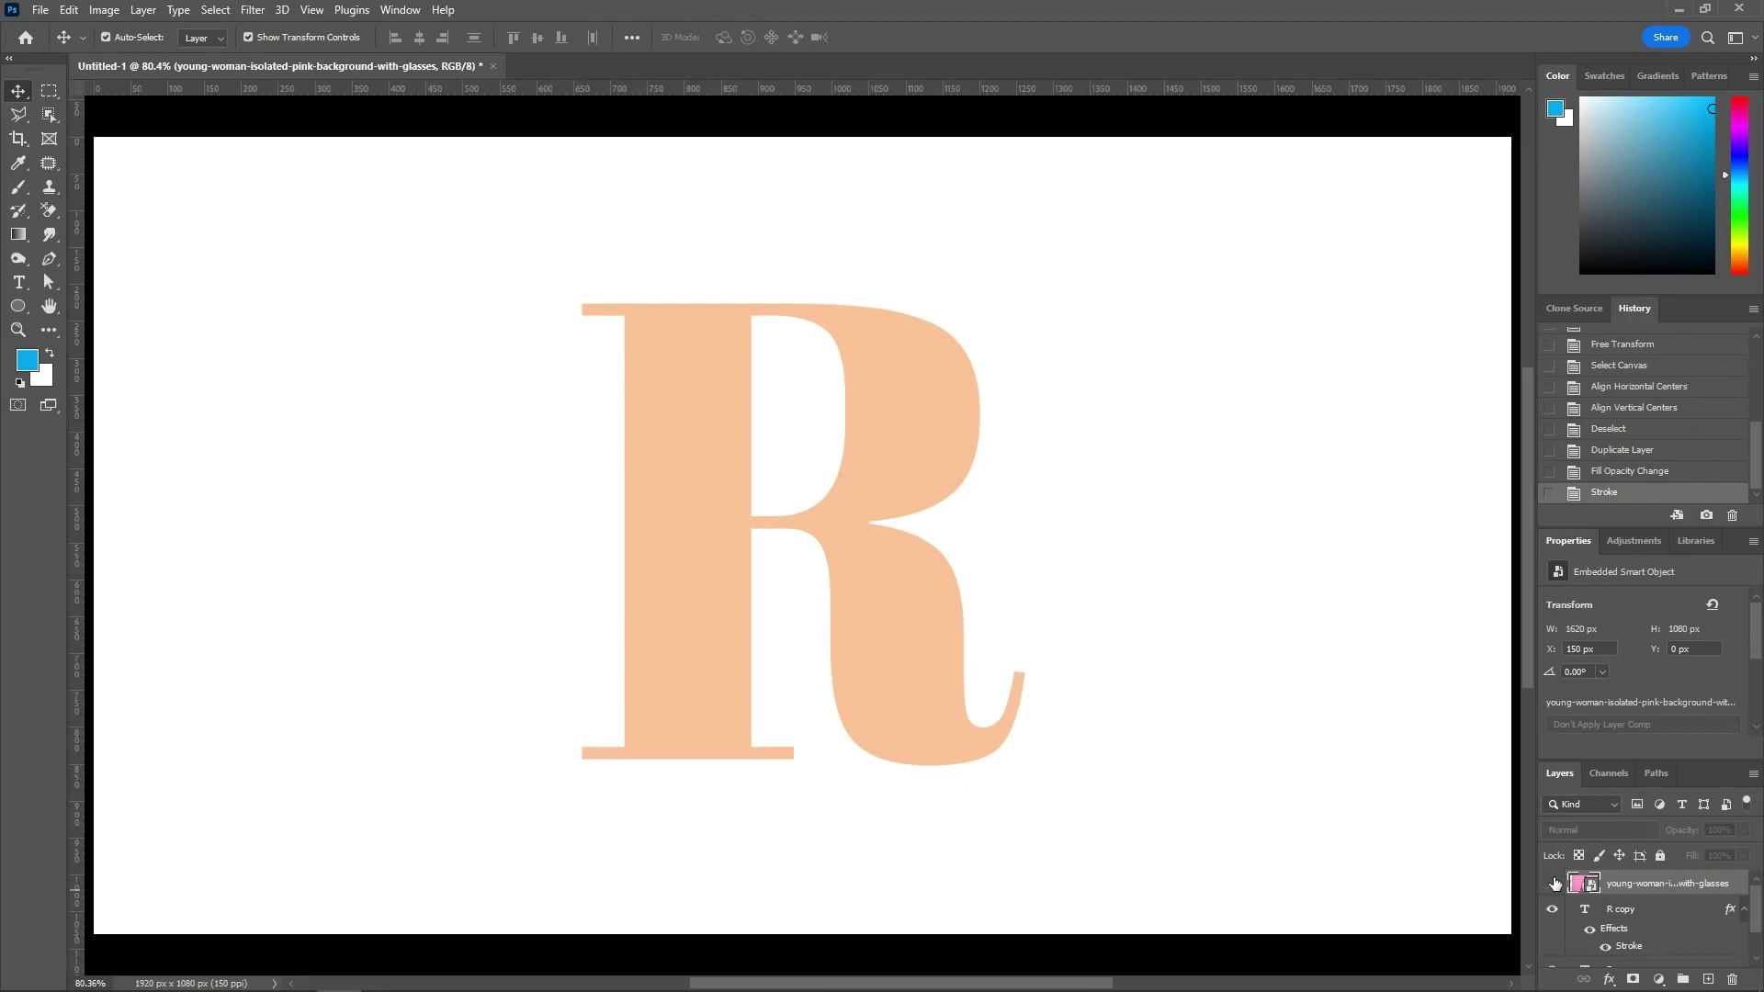
{"action": "left_click", "coordinate": [1553, 883]}
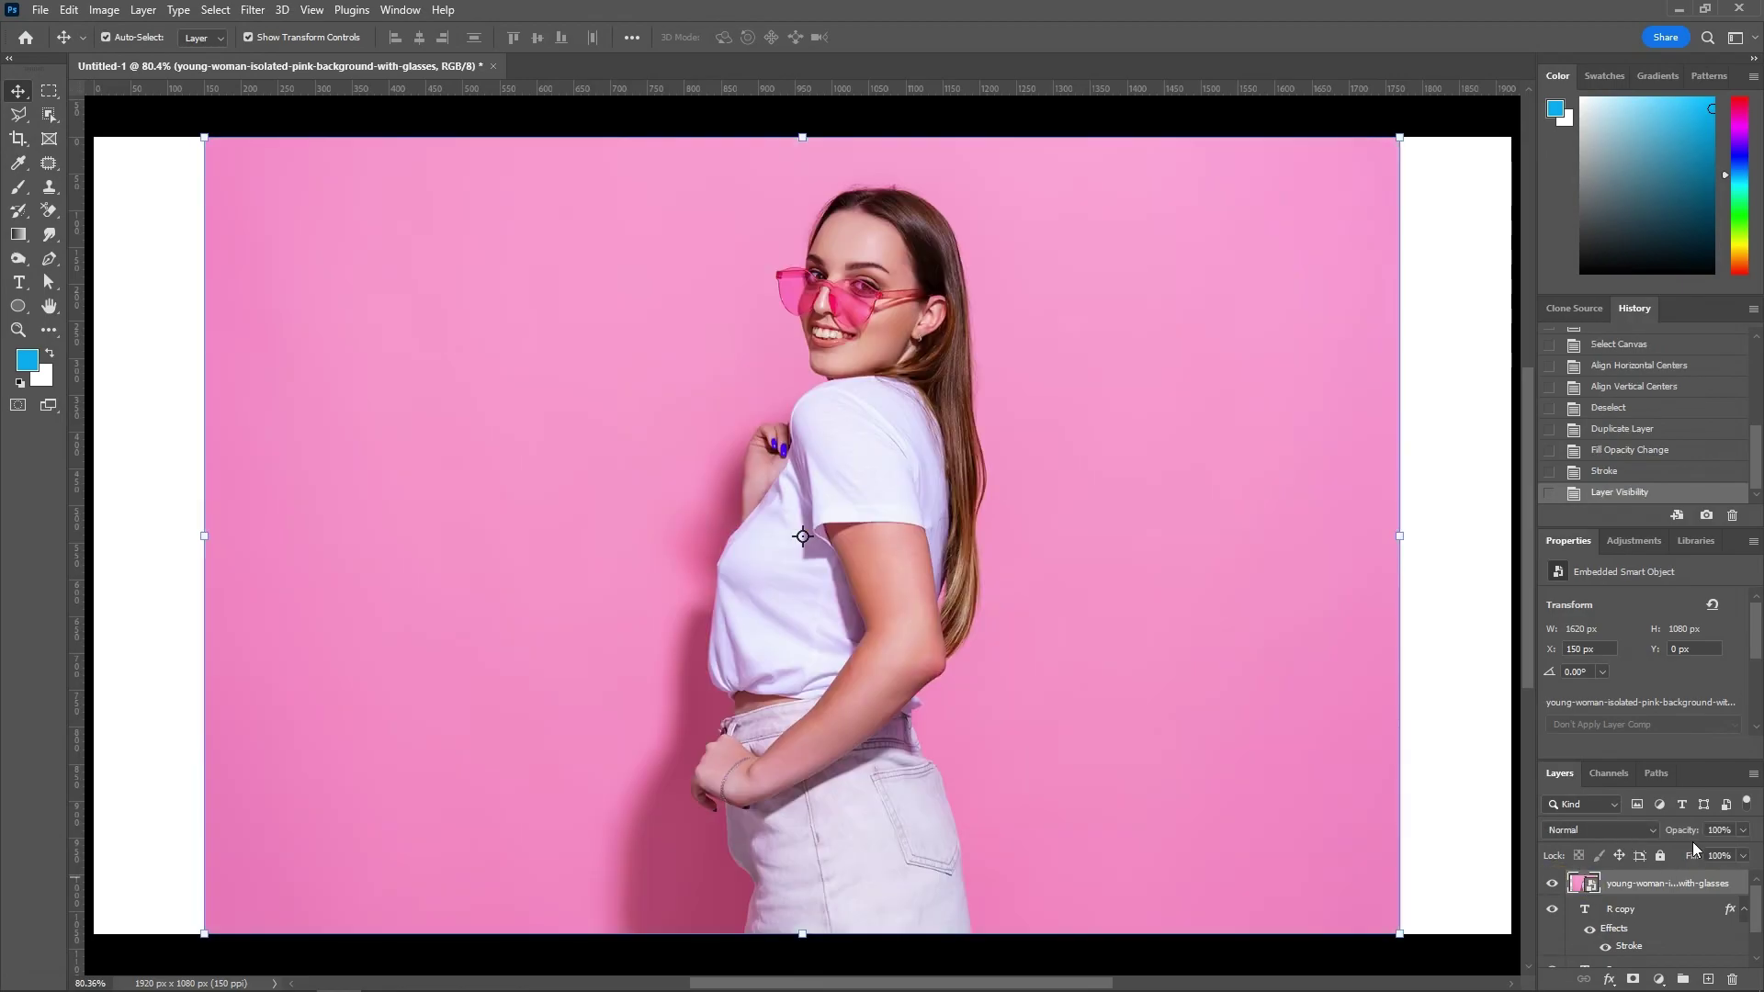
{"action": "left_click_drag", "start_coordinate": [1695, 848], "coordinate": [723, 290]}
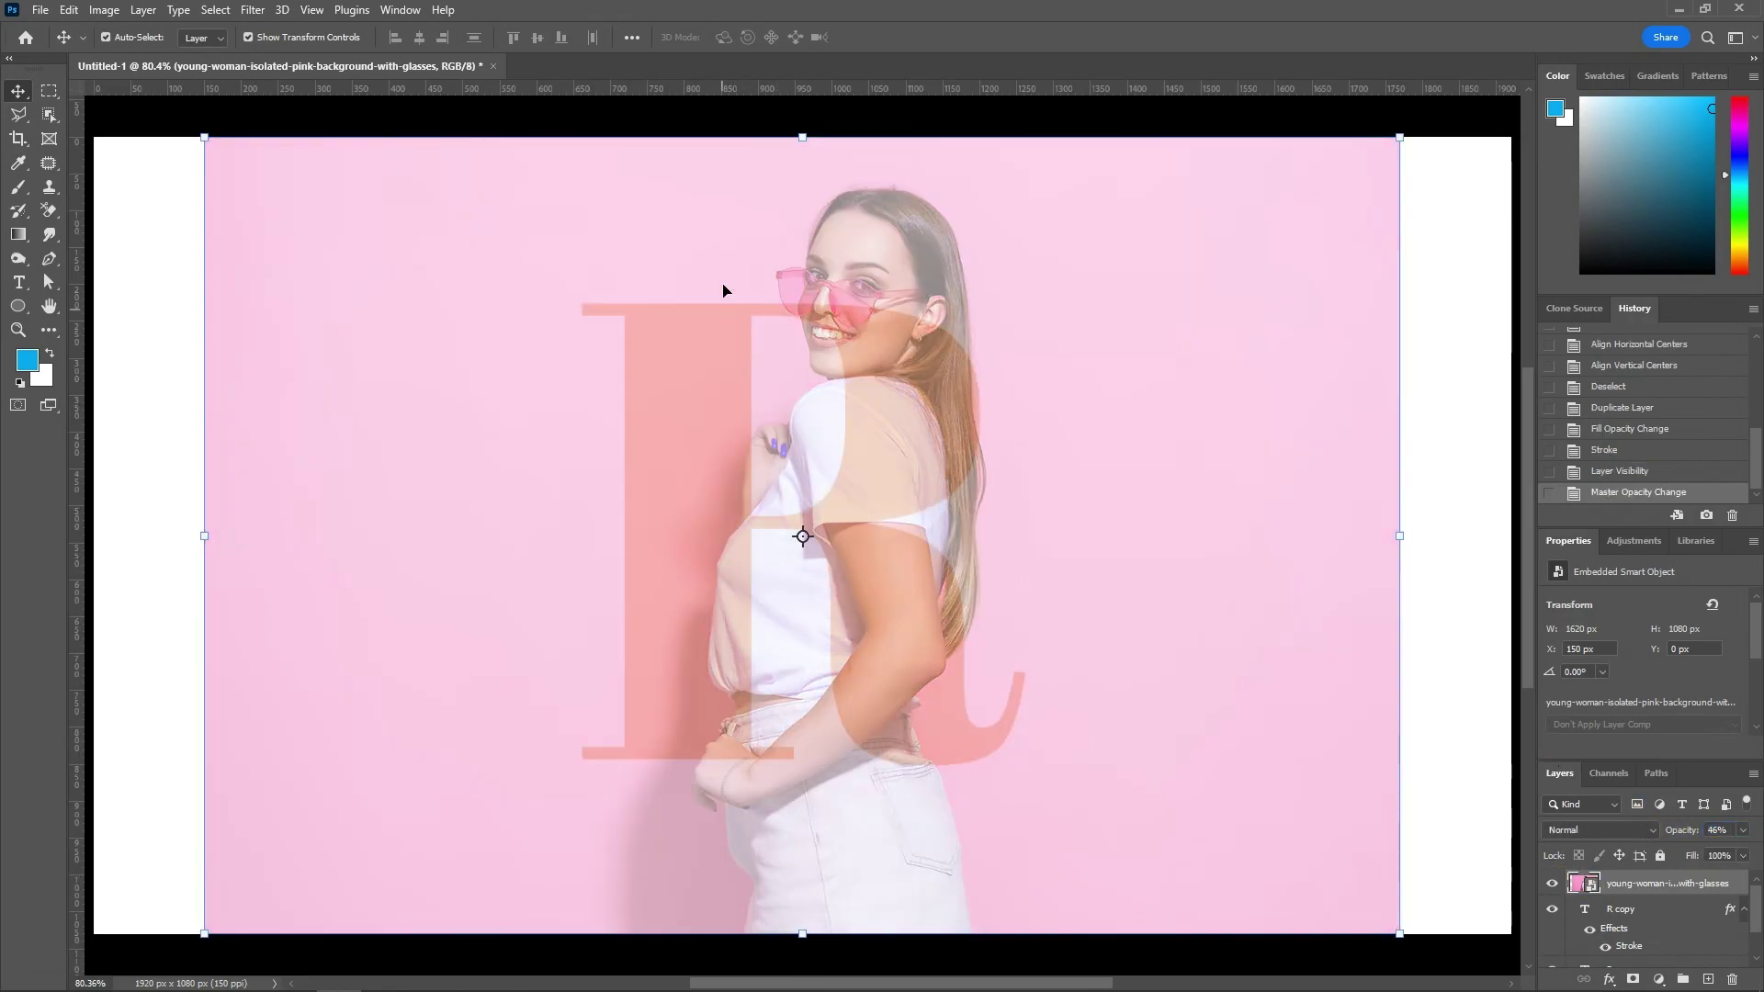
{"action": "left_click_drag", "start_coordinate": [800, 142], "coordinate": [802, 397]}
{"action": "left_click_drag", "start_coordinate": [834, 501], "coordinate": [703, 429]}
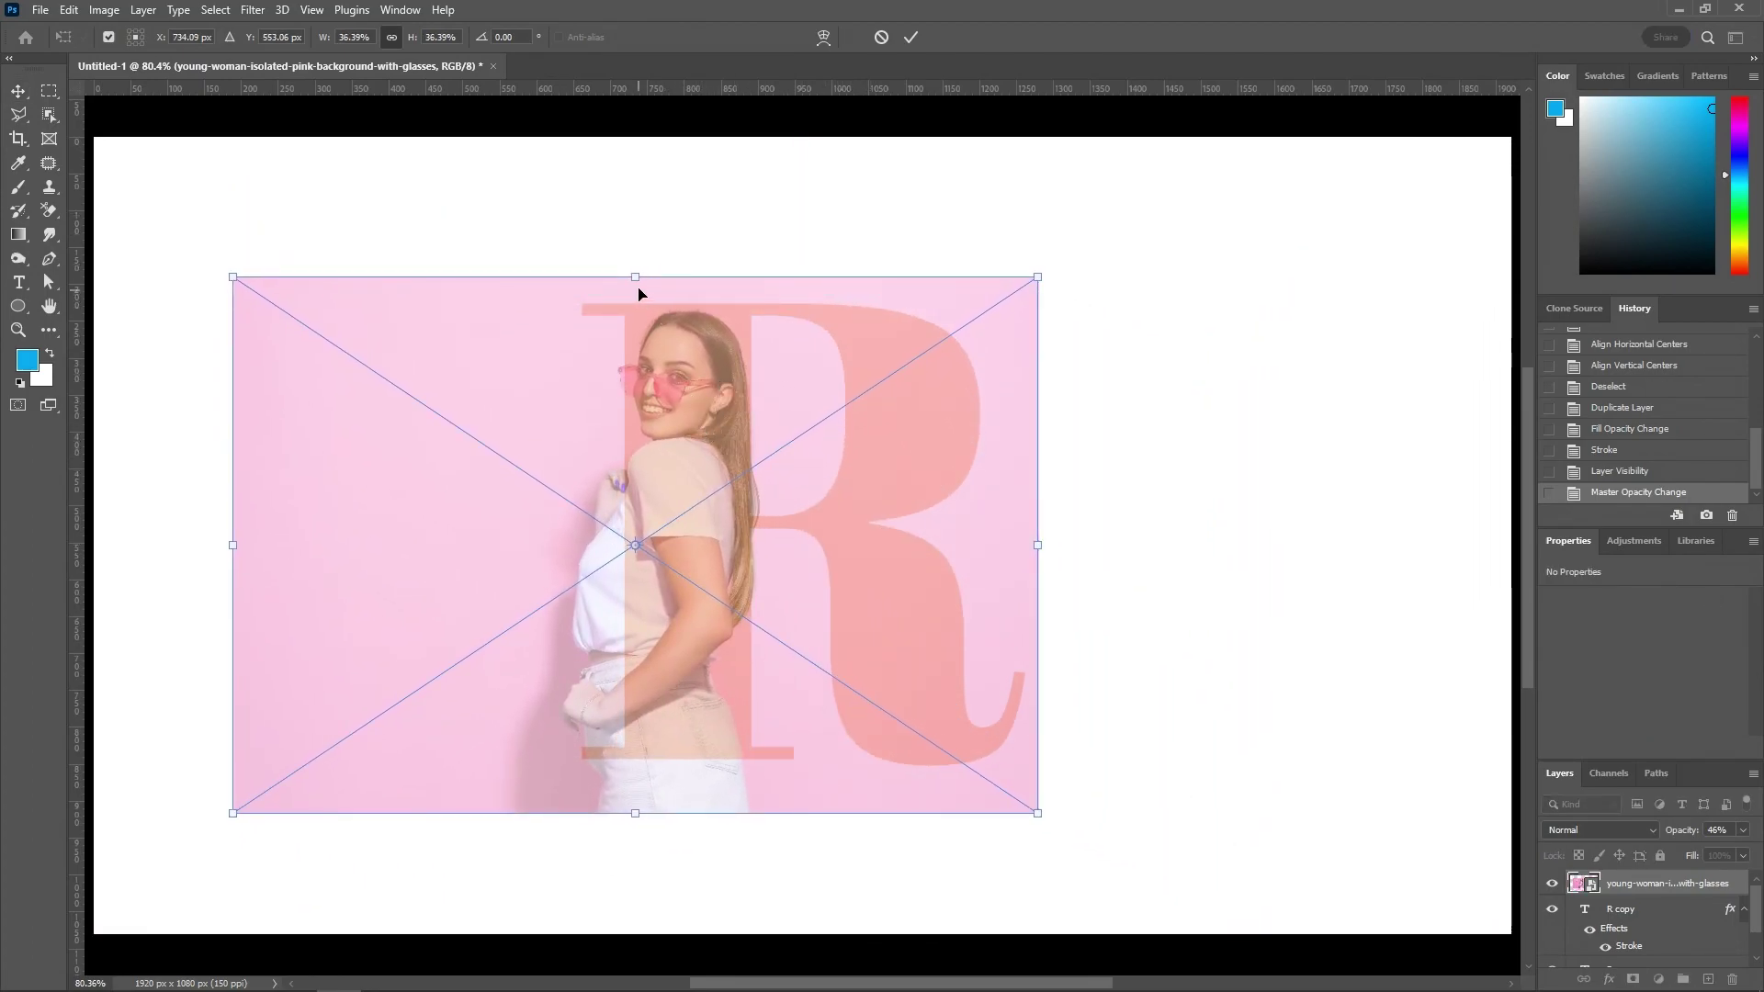
{"action": "left_click_drag", "start_coordinate": [636, 276], "coordinate": [644, 270]}
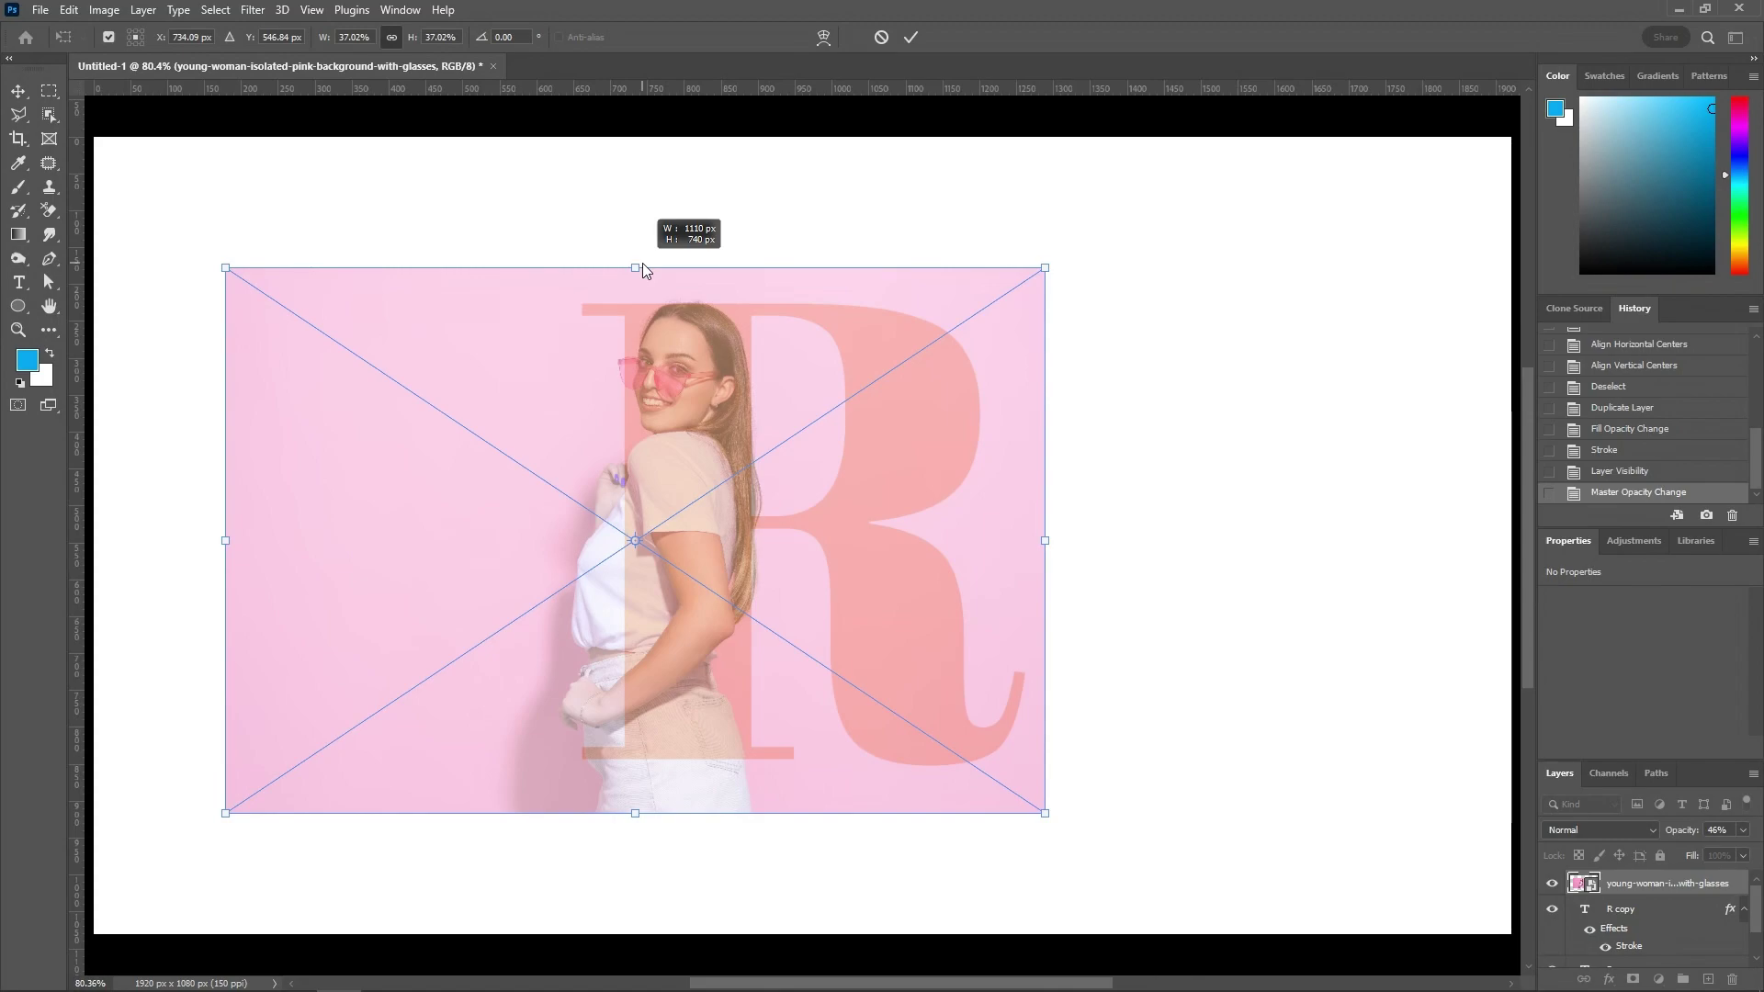
{"action": "left_click_drag", "start_coordinate": [642, 264], "coordinate": [642, 265]}
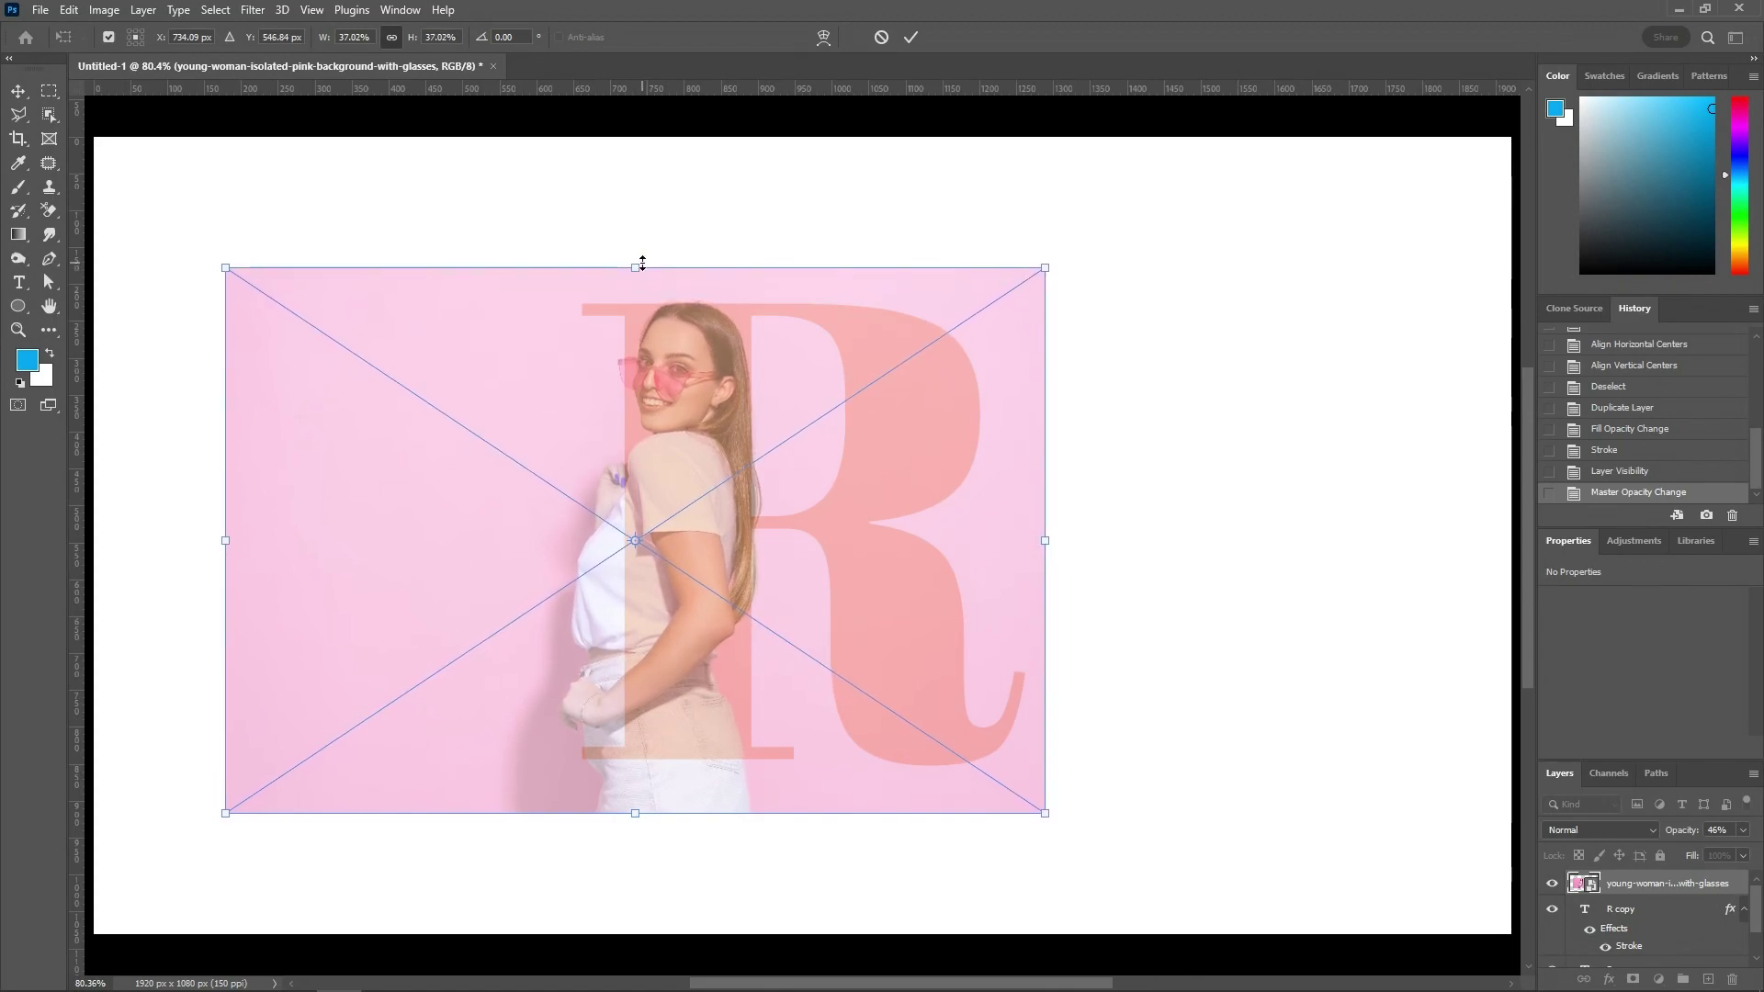
{"action": "left_click", "coordinate": [911, 37]}
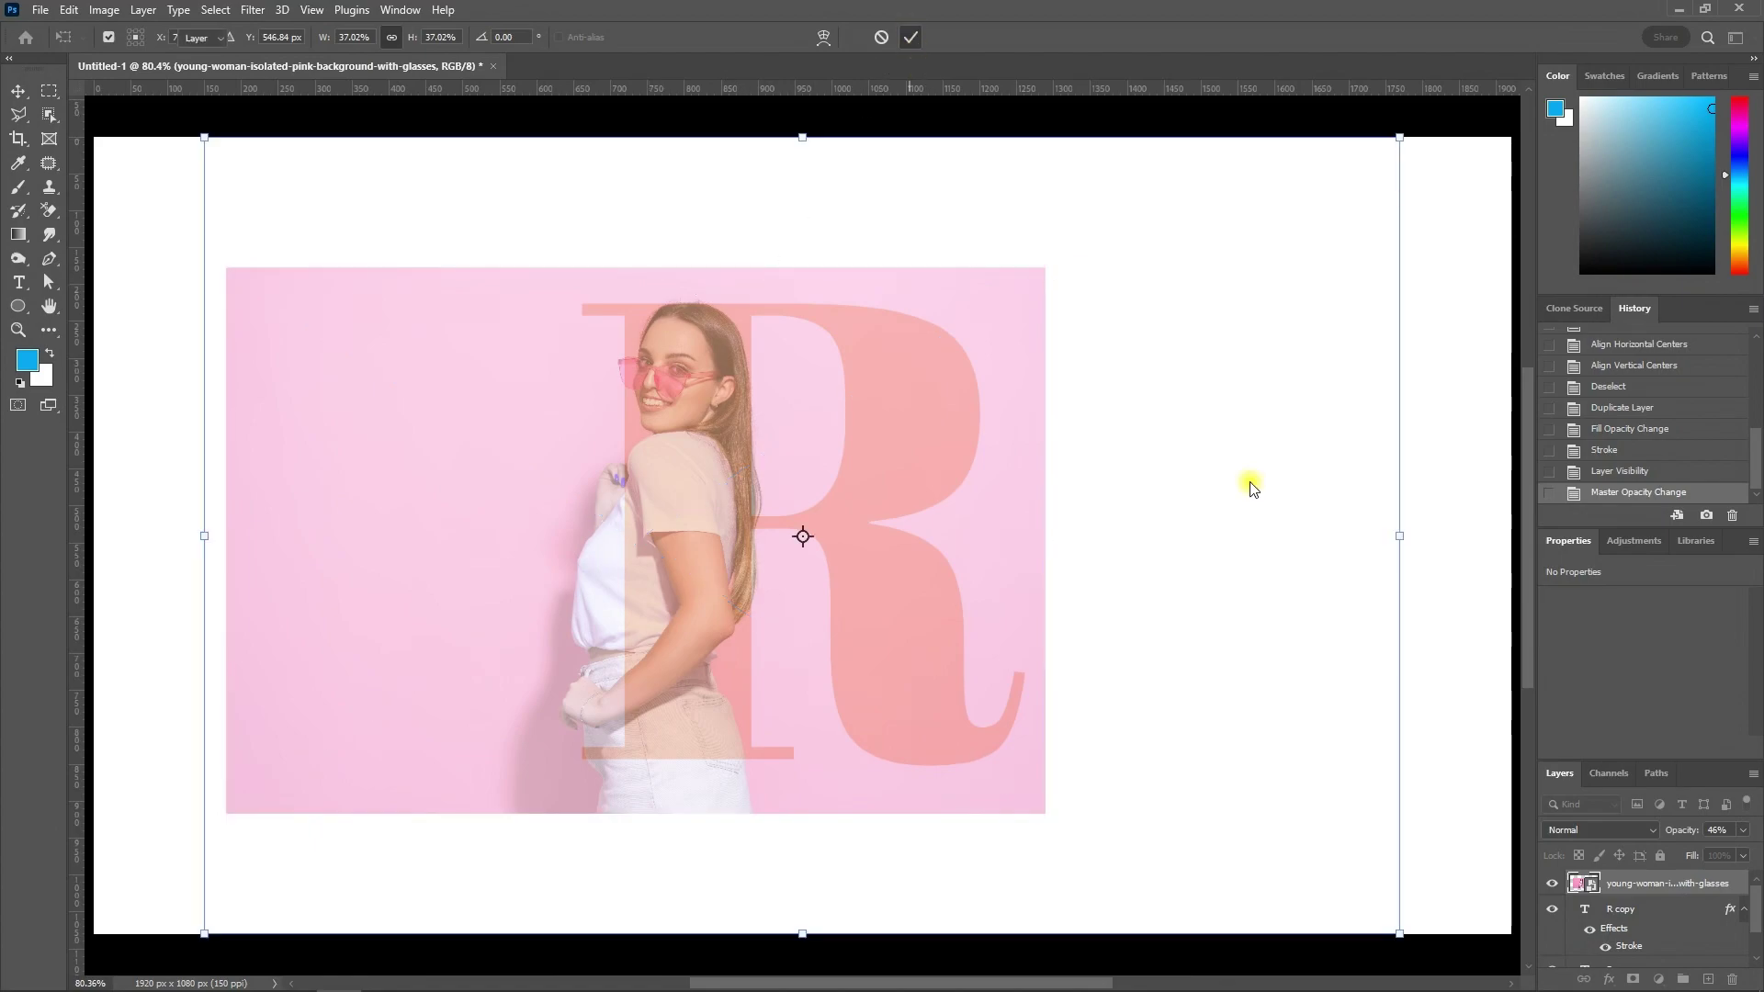
{"action": "left_click_drag", "start_coordinate": [1677, 838], "coordinate": [1750, 831]}
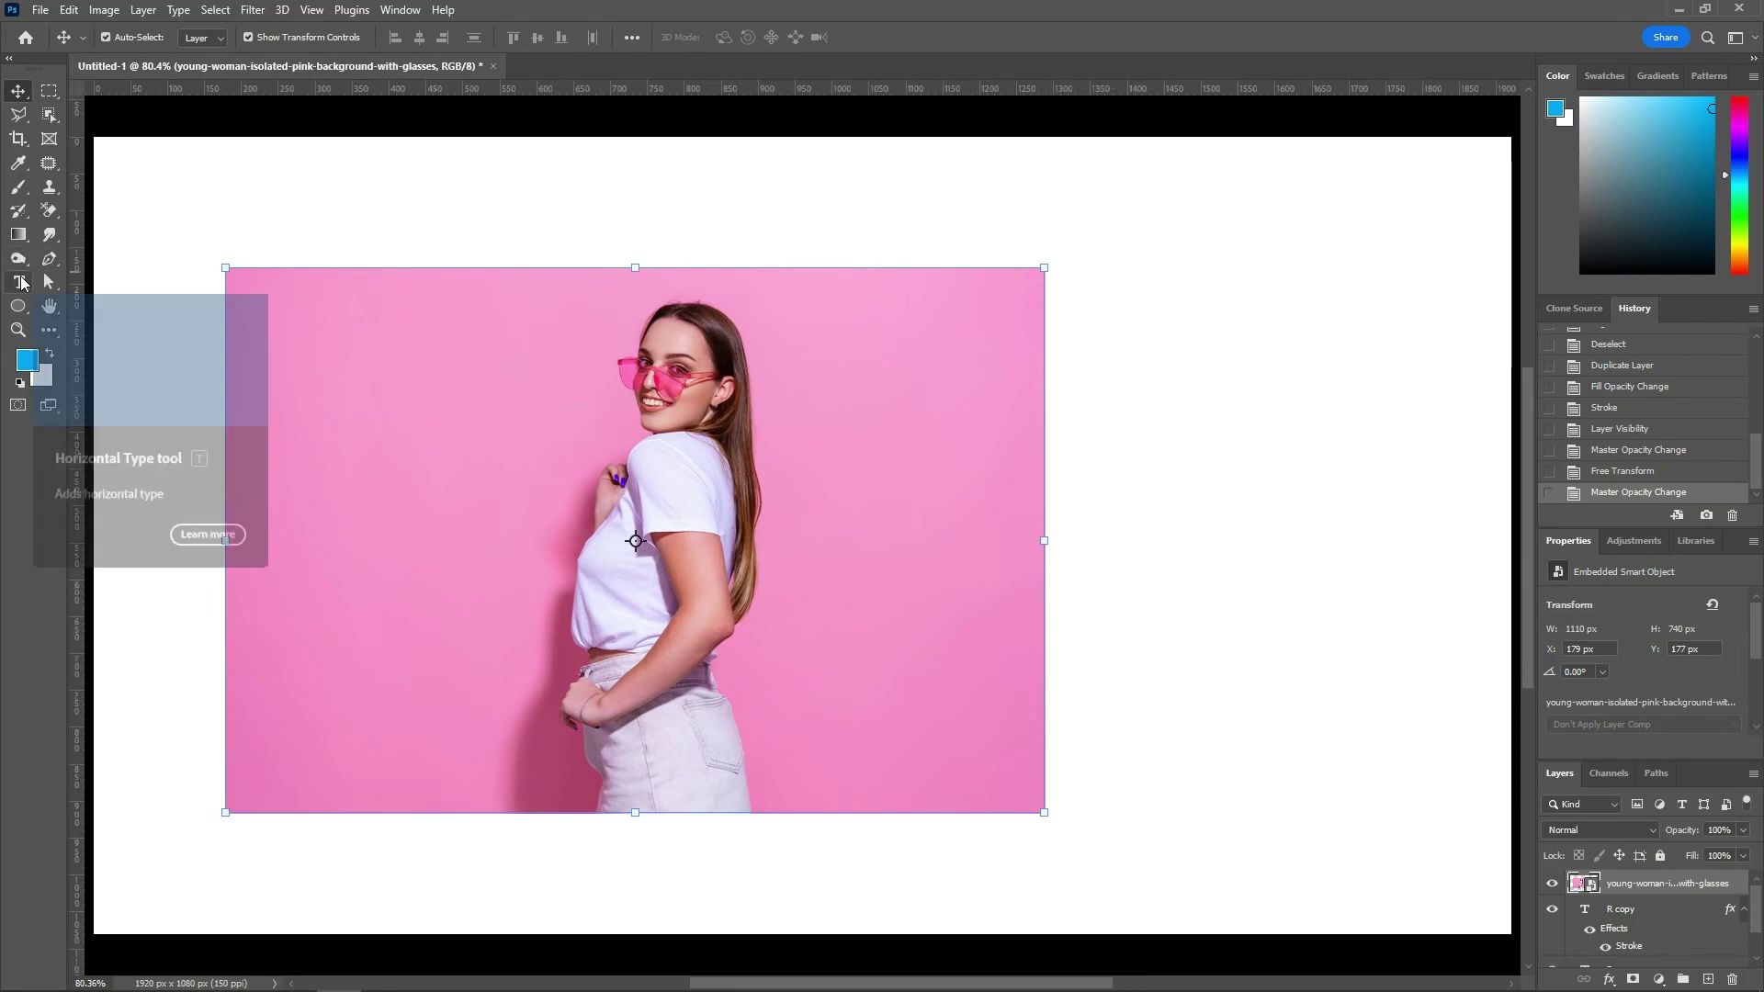
{"action": "left_click", "coordinate": [50, 114]}
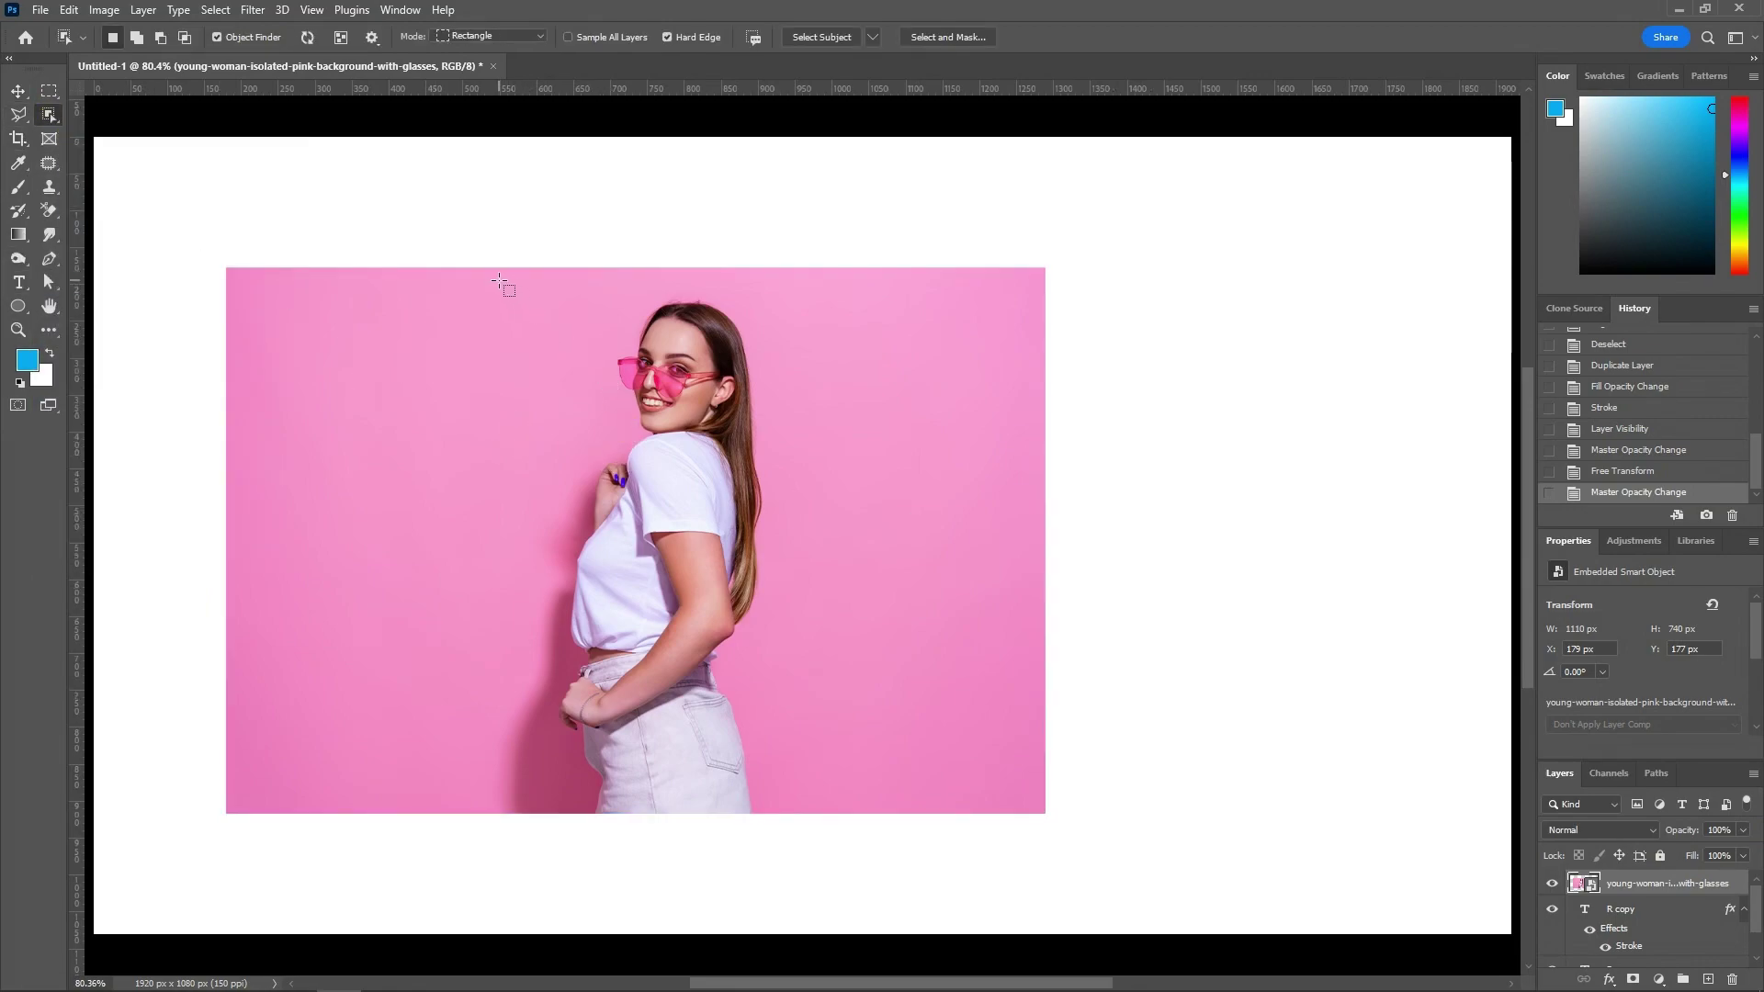
- Select the woman with Object Selection, duplicate the photo layer, and mask the copy to her
{"action": "left_click_drag", "start_coordinate": [492, 268], "coordinate": [880, 834]}
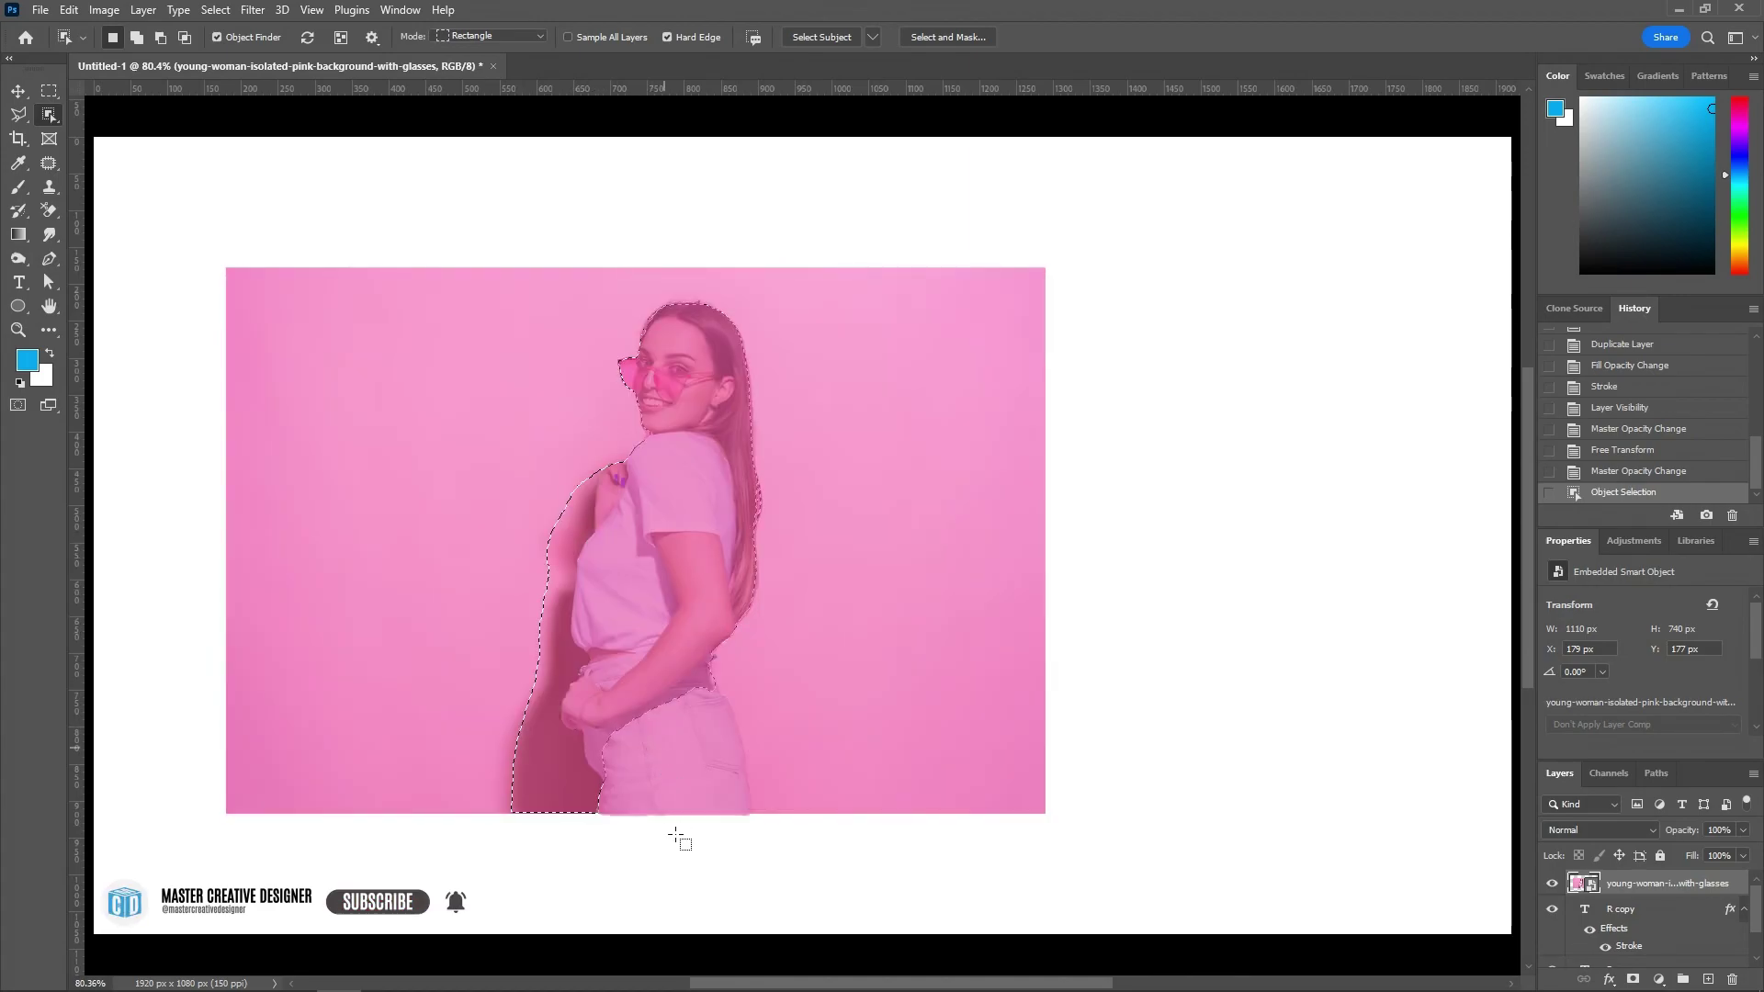
{"action": "left_click", "coordinate": [573, 393]}
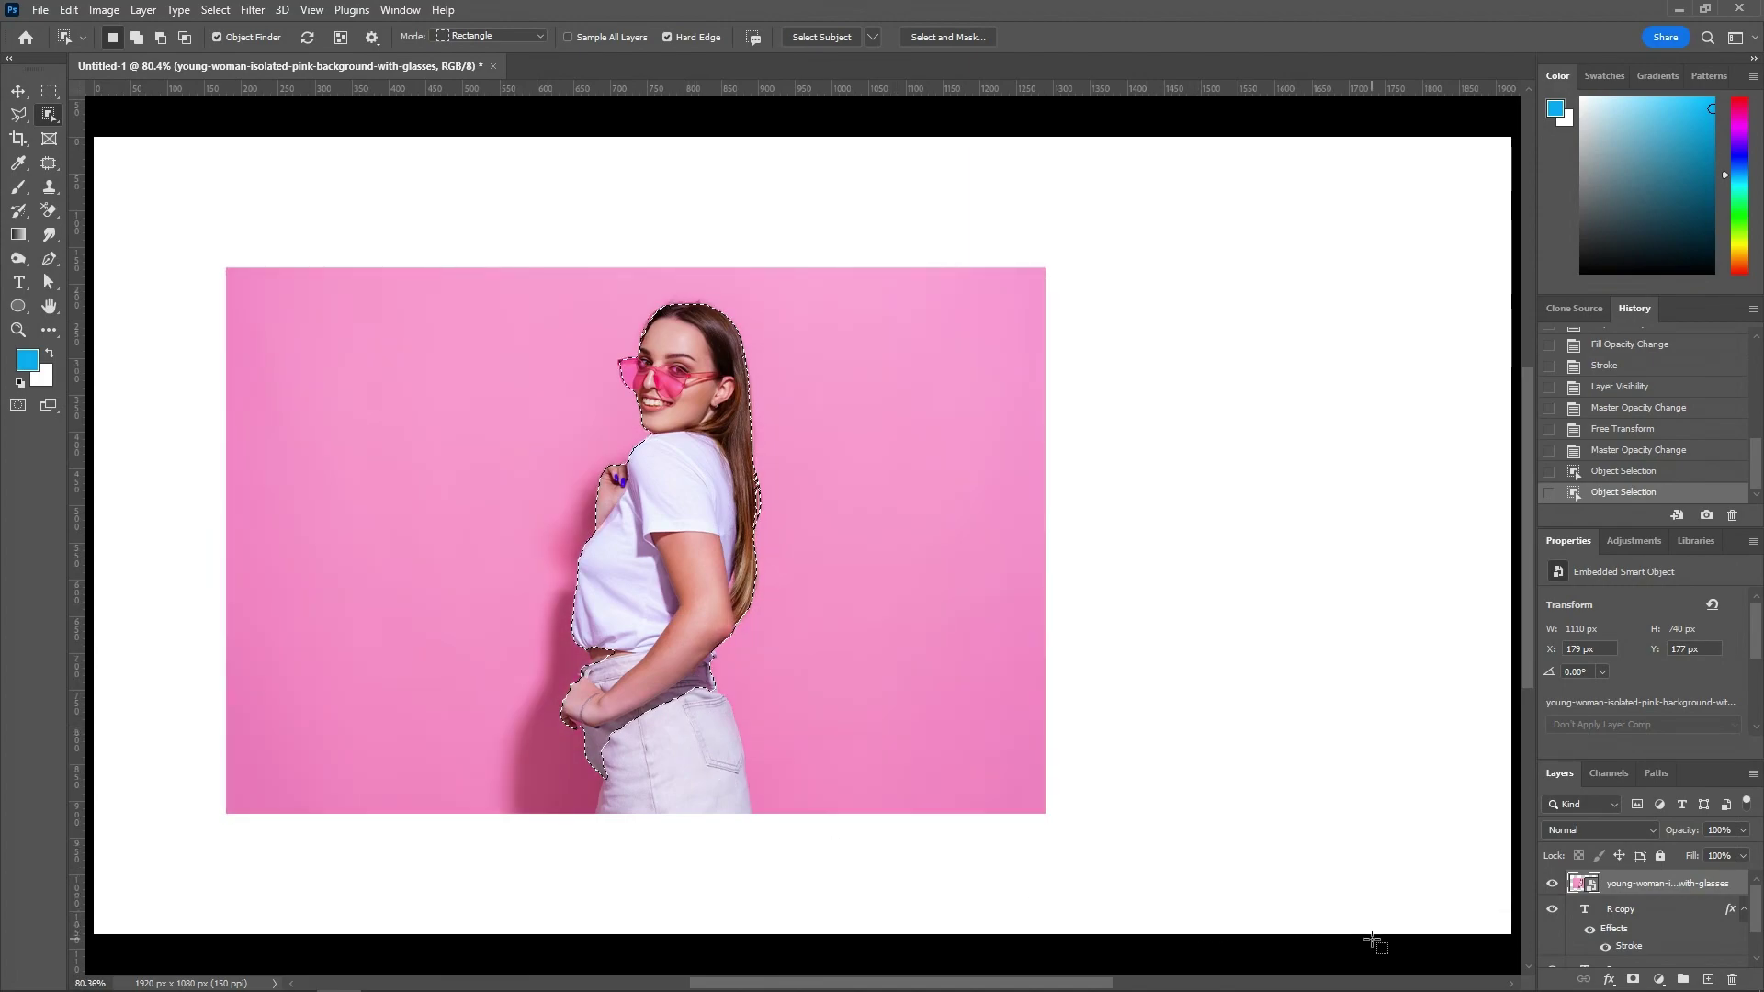
{"action": "left_click", "coordinate": [1654, 884]}
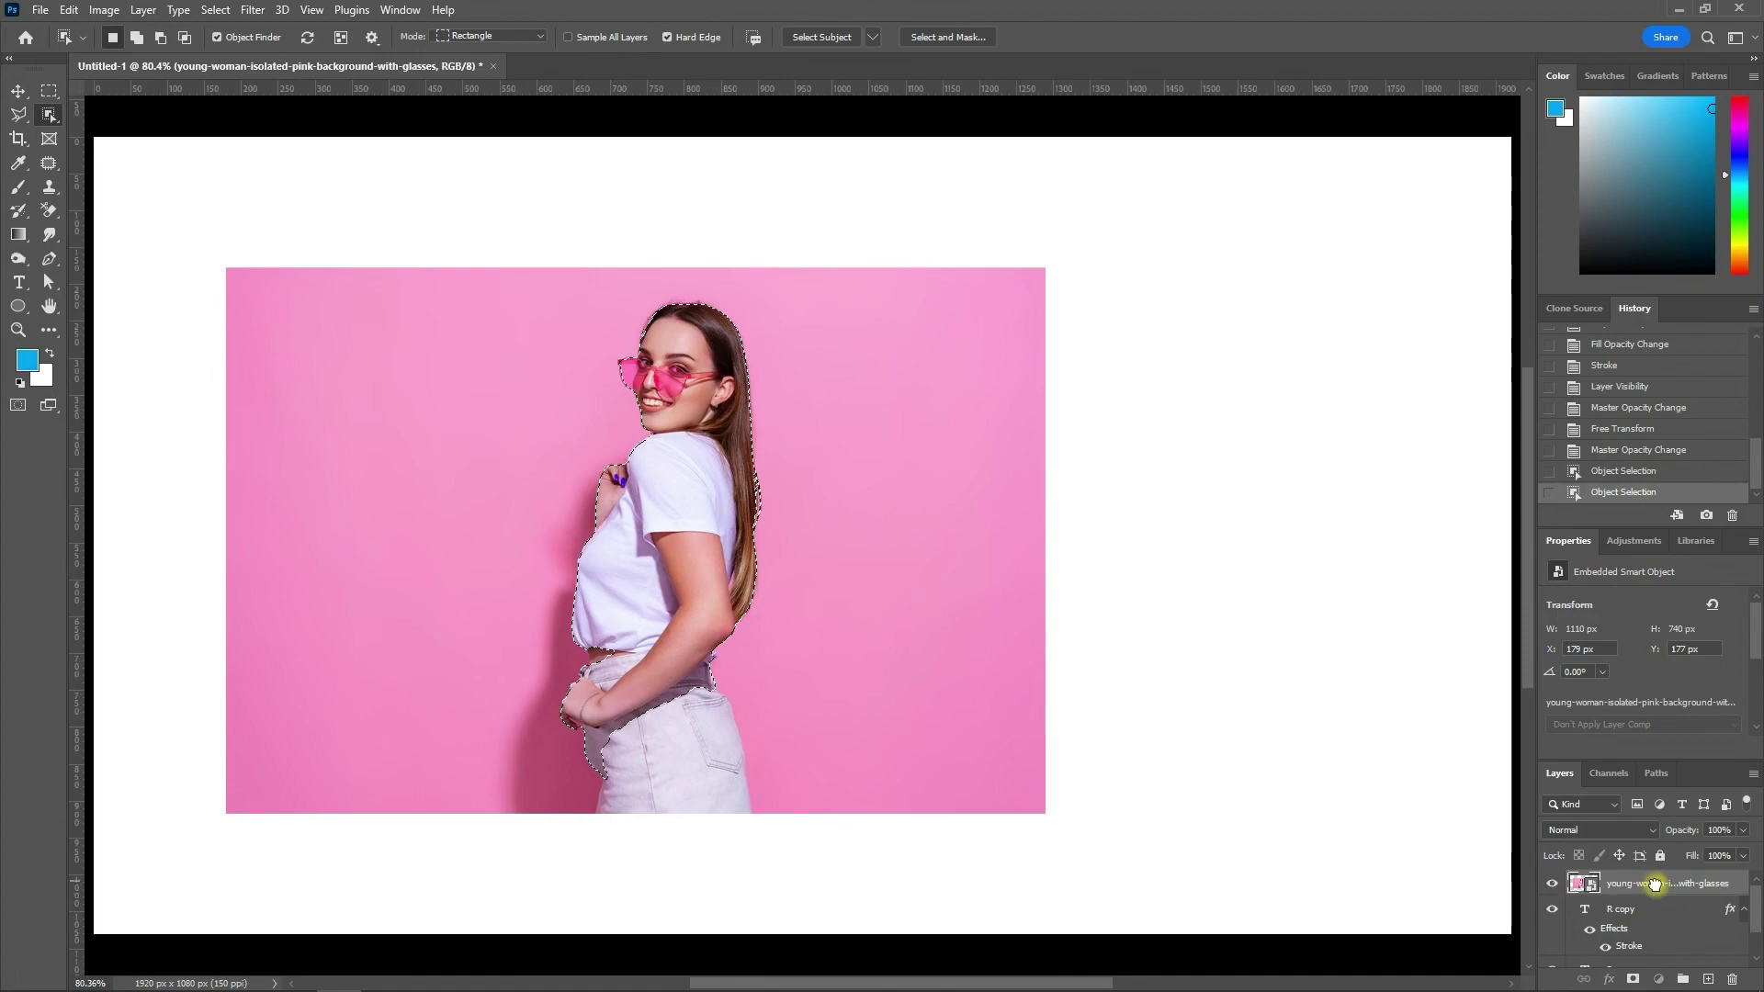
{"action": "left_click_drag", "start_coordinate": [1654, 885], "coordinate": [1708, 980]}
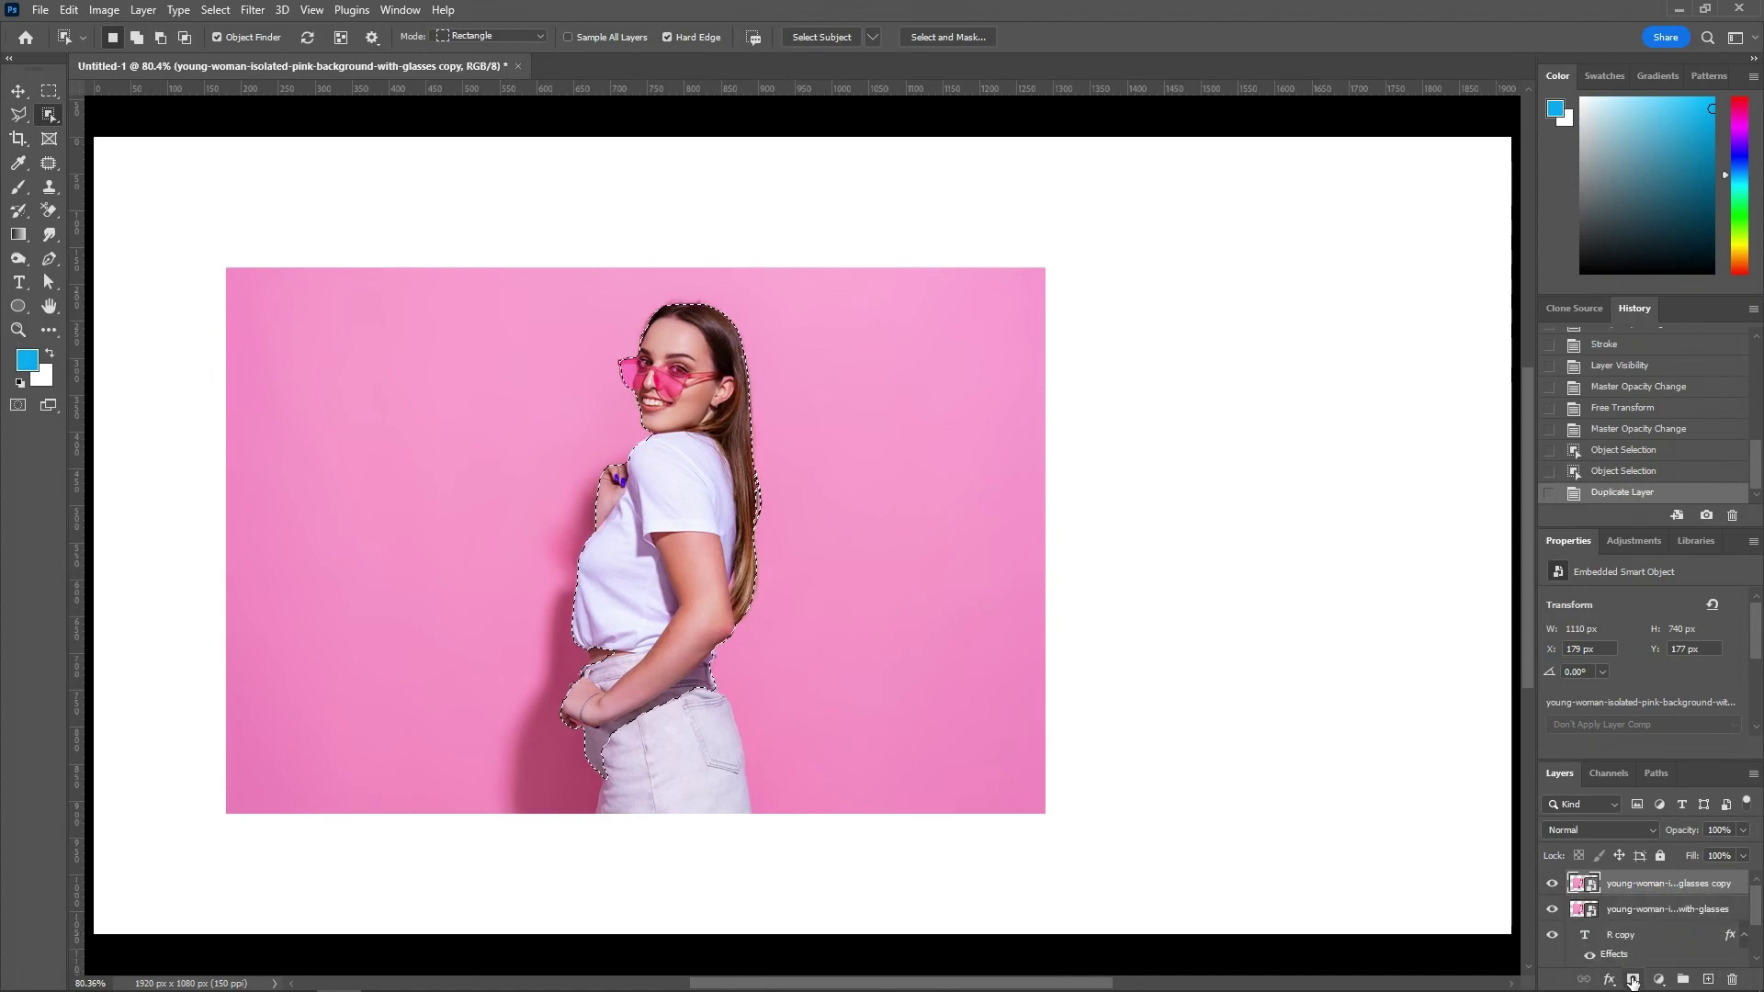
{"action": "left_click", "coordinate": [1633, 981]}
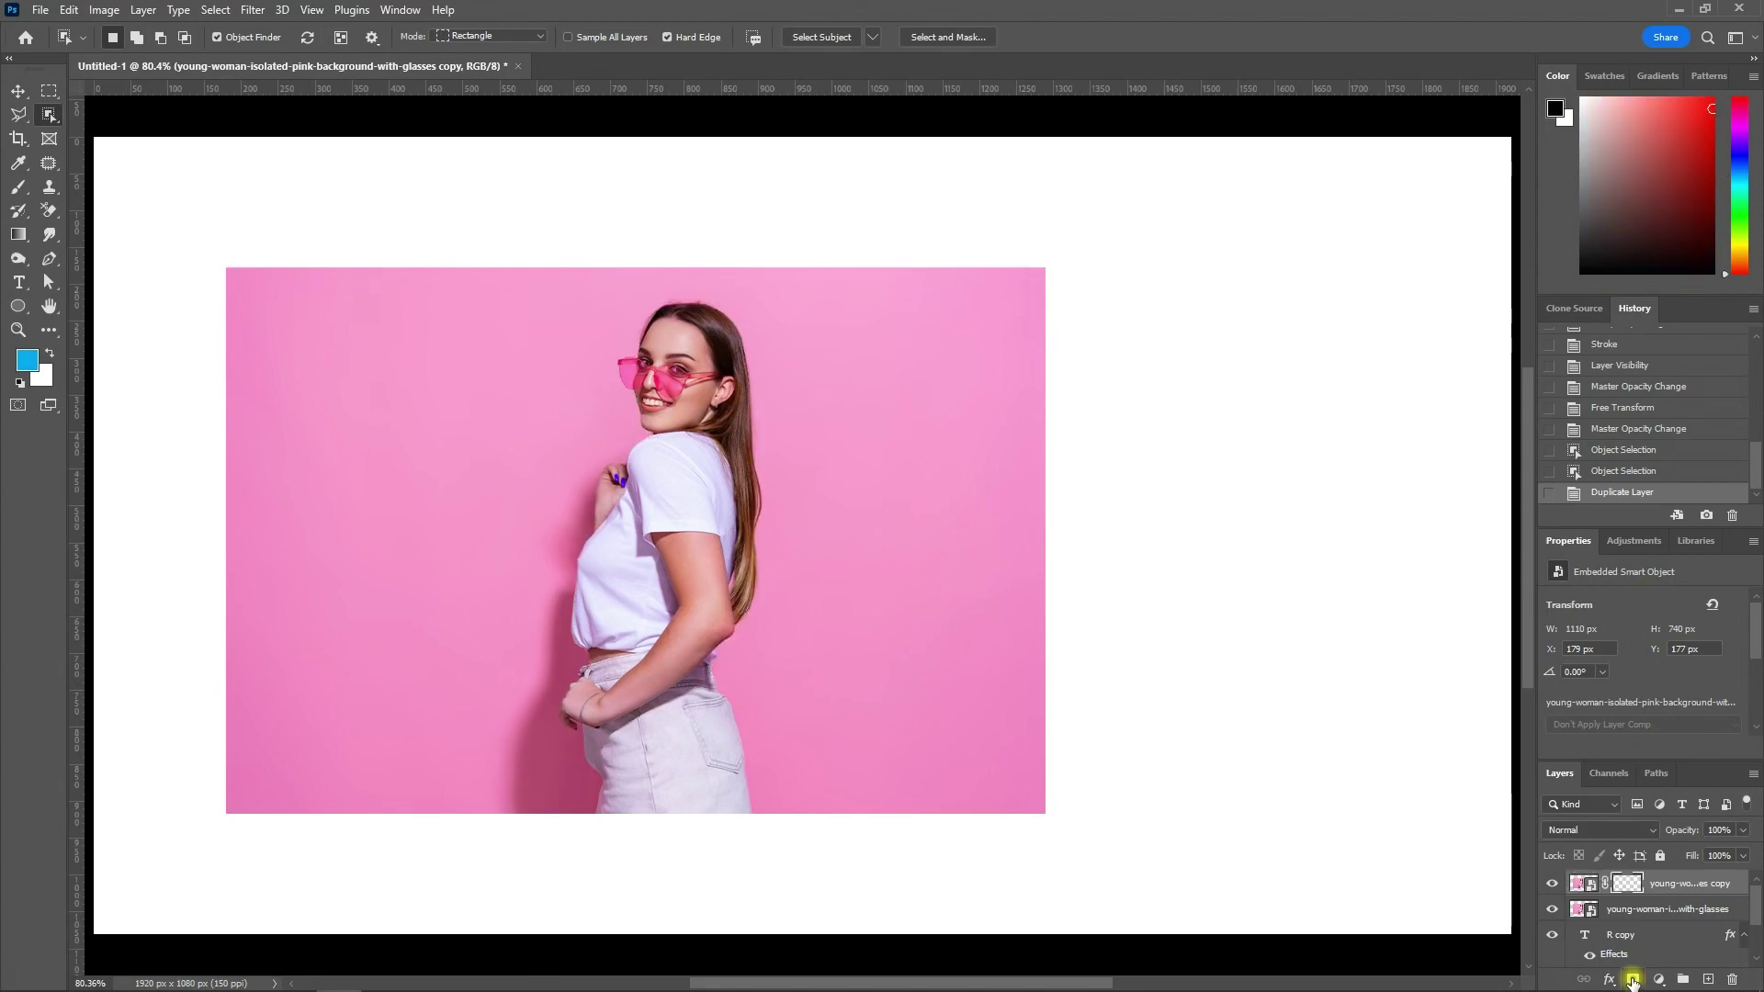
{"action": "left_click", "coordinate": [1657, 937]}
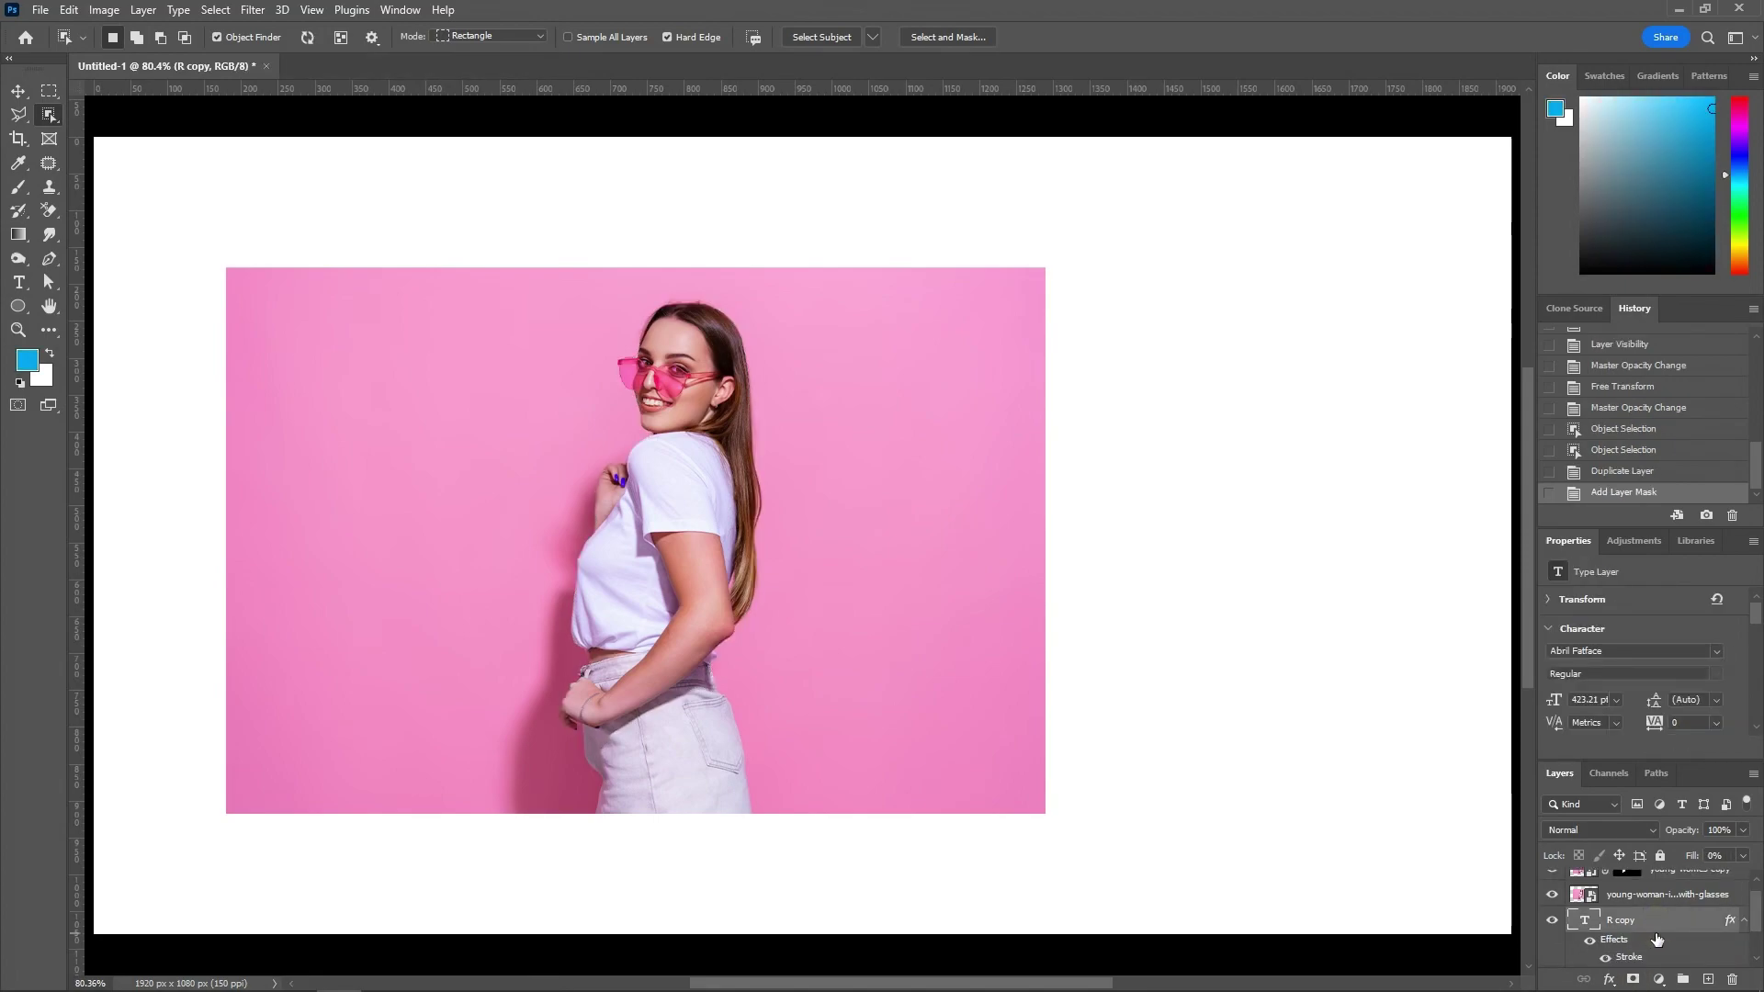
- Raise R copy one level and mask the original photo layer to the R's outline
{"action": "key", "text": "ctrl+bracketright"}
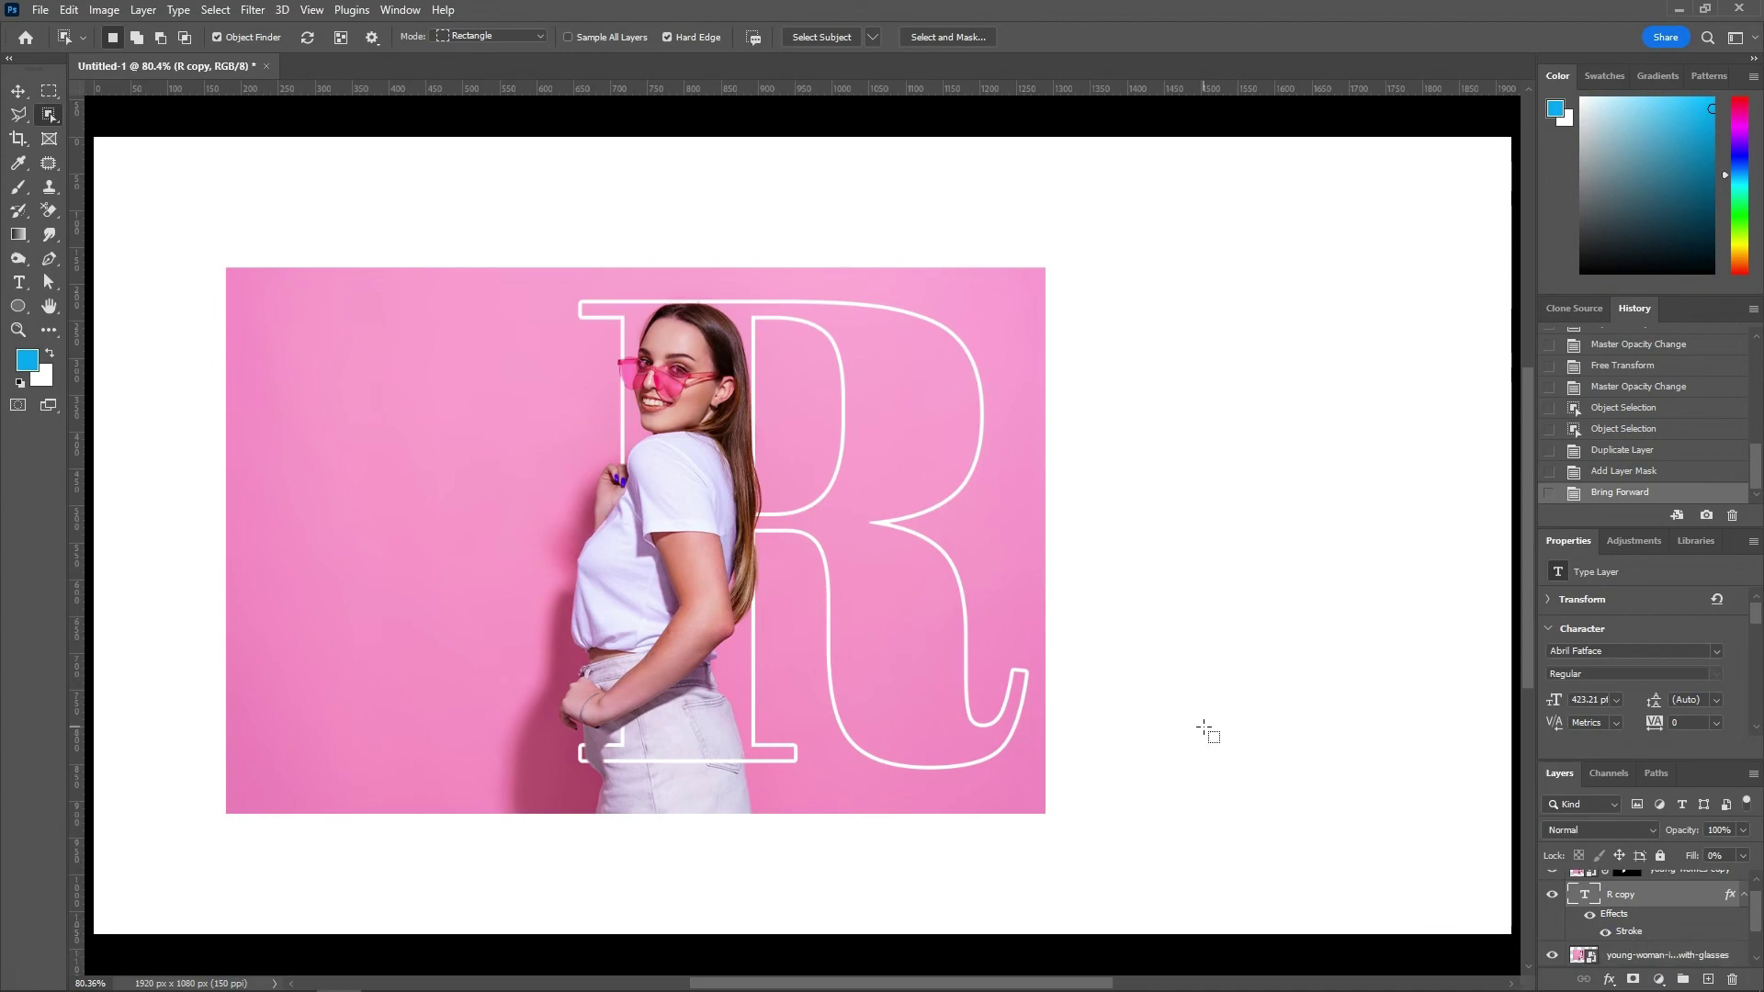
{"action": "key", "text": "v"}
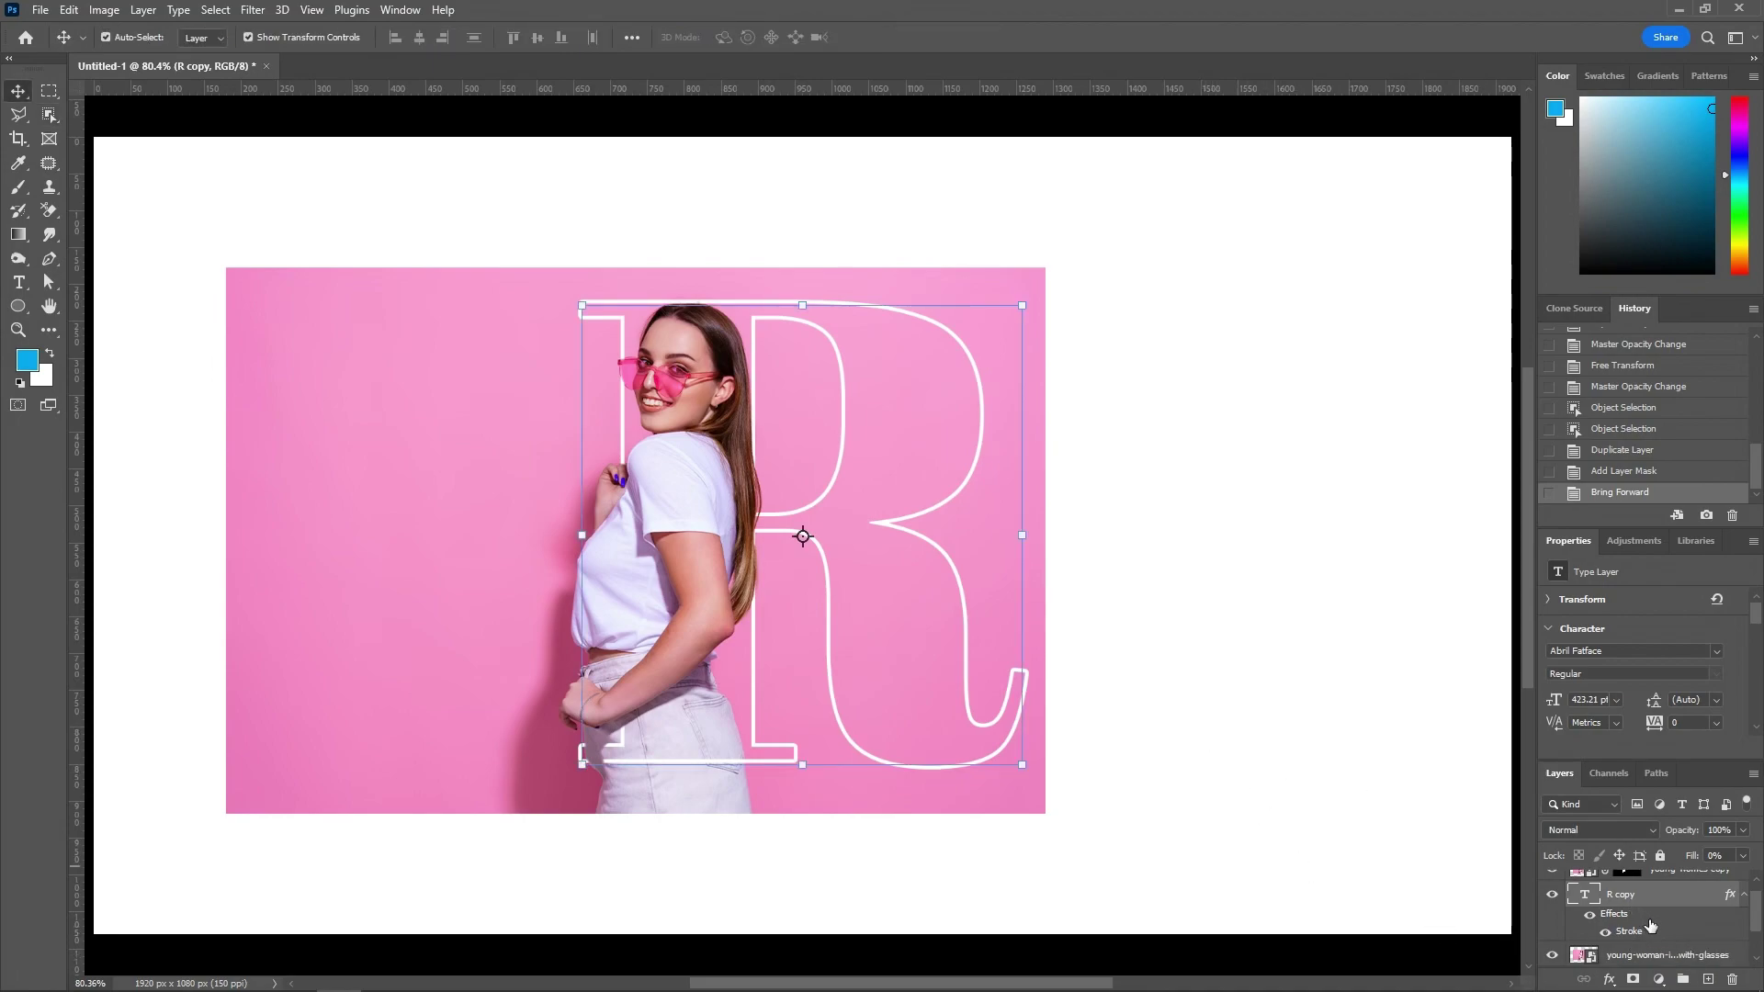
{"action": "scroll", "coordinate": [1651, 925], "scroll_direction": "down", "scroll_amount": 1}
{"action": "scroll", "coordinate": [1629, 900], "scroll_direction": "down", "scroll_amount": 1}
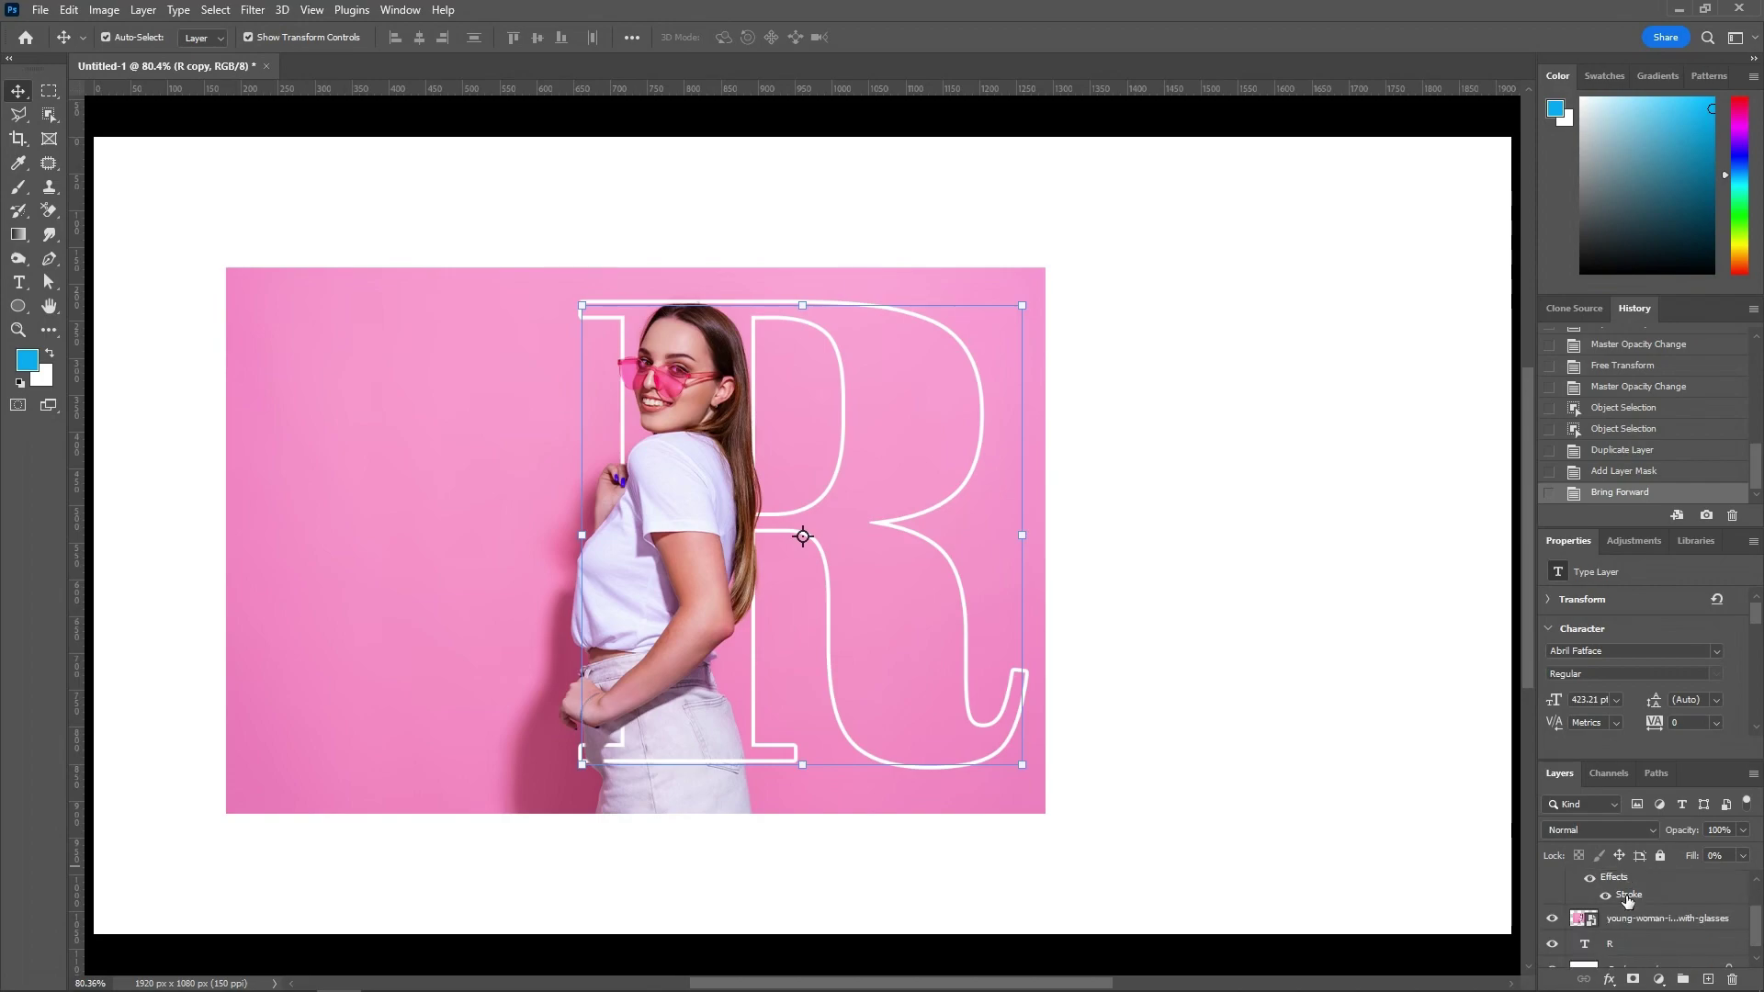
{"action": "left_click", "coordinate": [1582, 943]}
{"action": "left_click", "coordinate": [1584, 943], "text": "ctrl"}
{"action": "left_click", "coordinate": [1631, 918]}
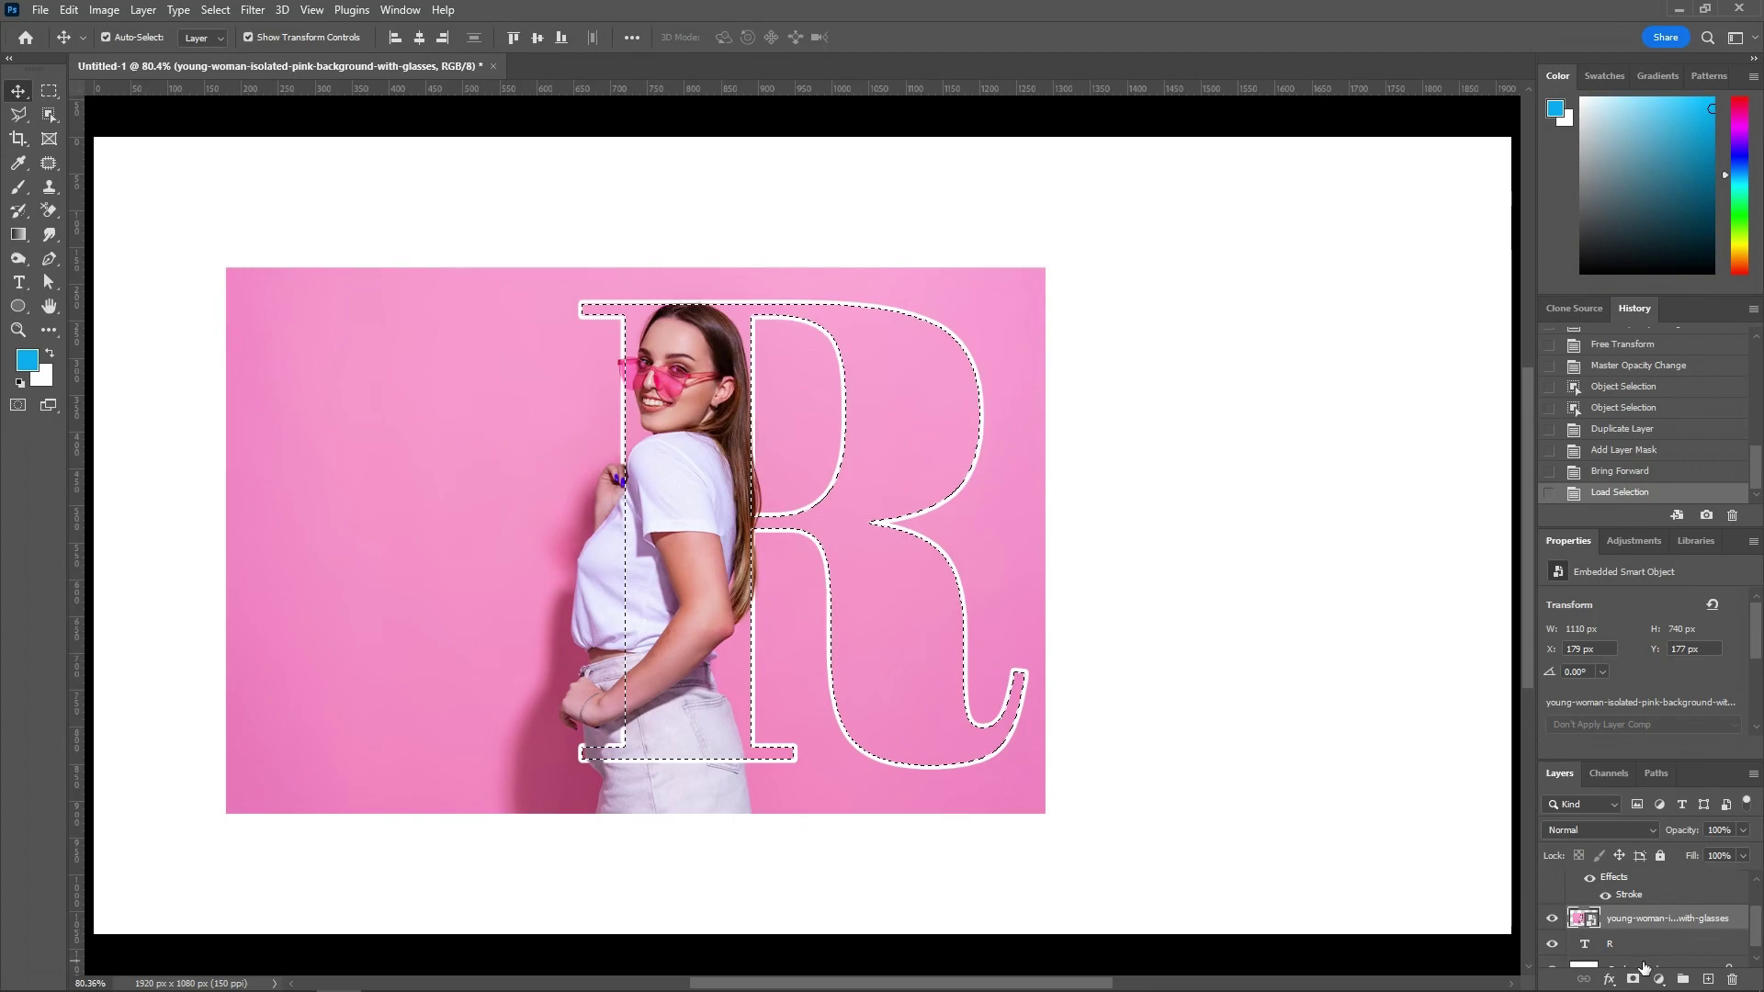
{"action": "left_click", "coordinate": [1630, 979]}
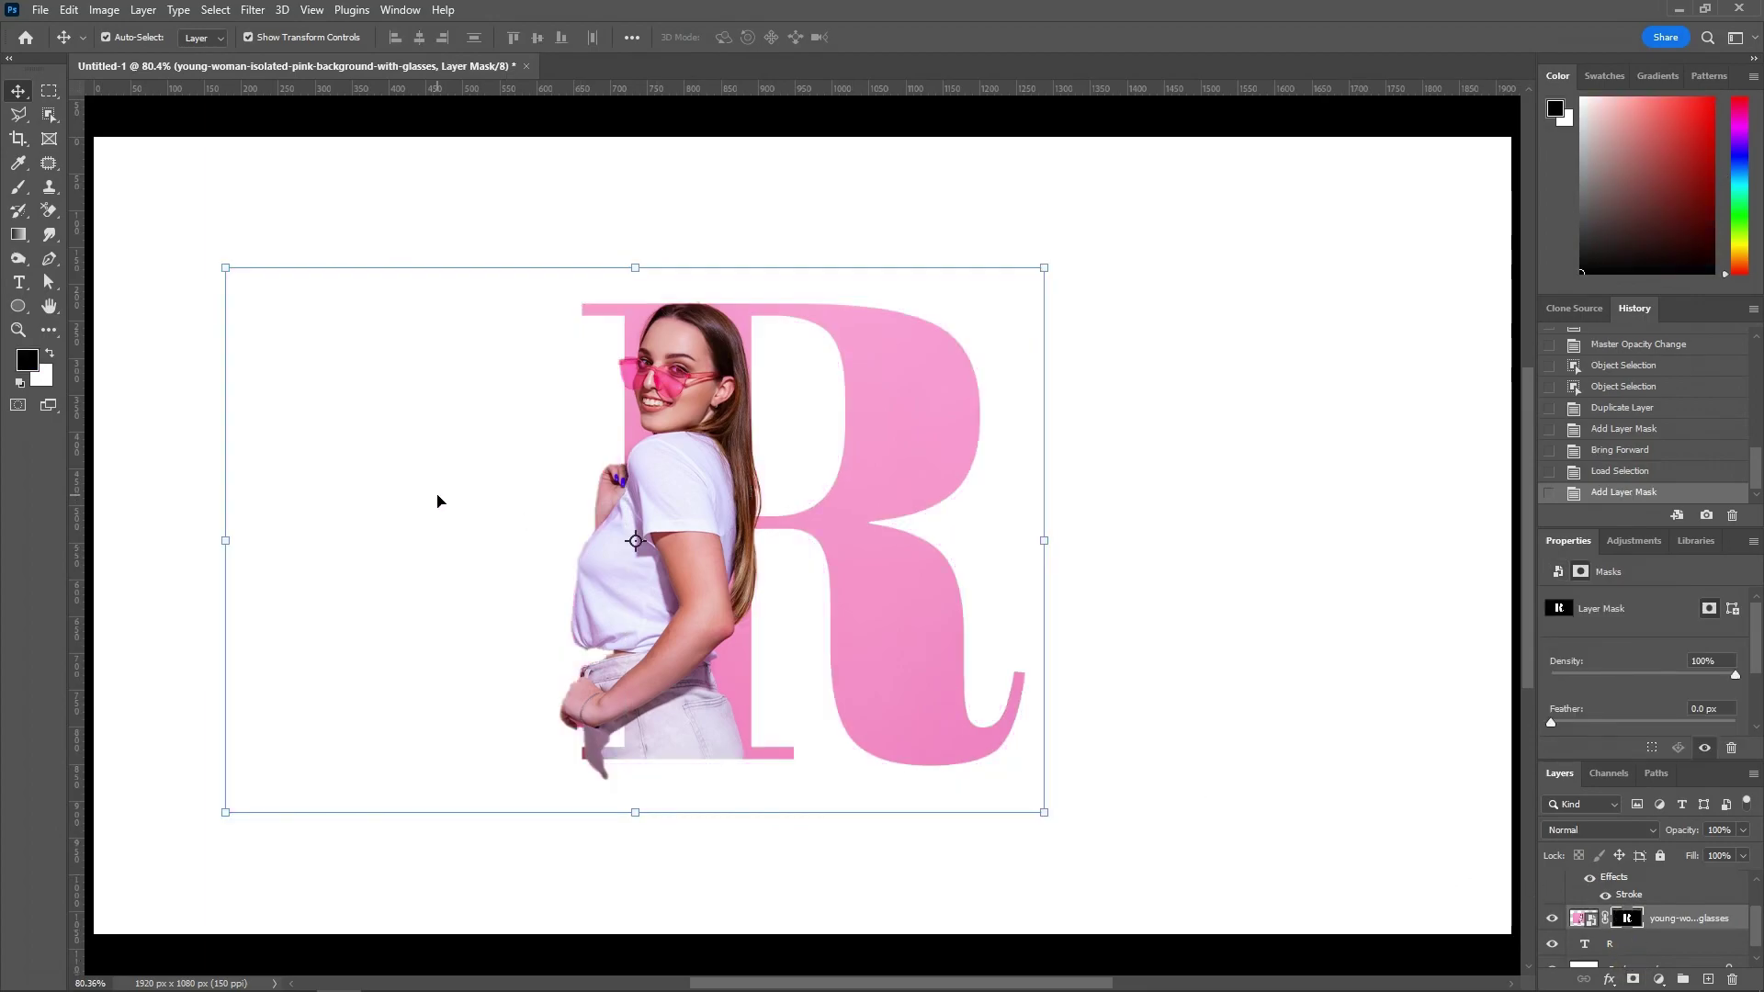
{"action": "left_click", "coordinate": [22, 193]}
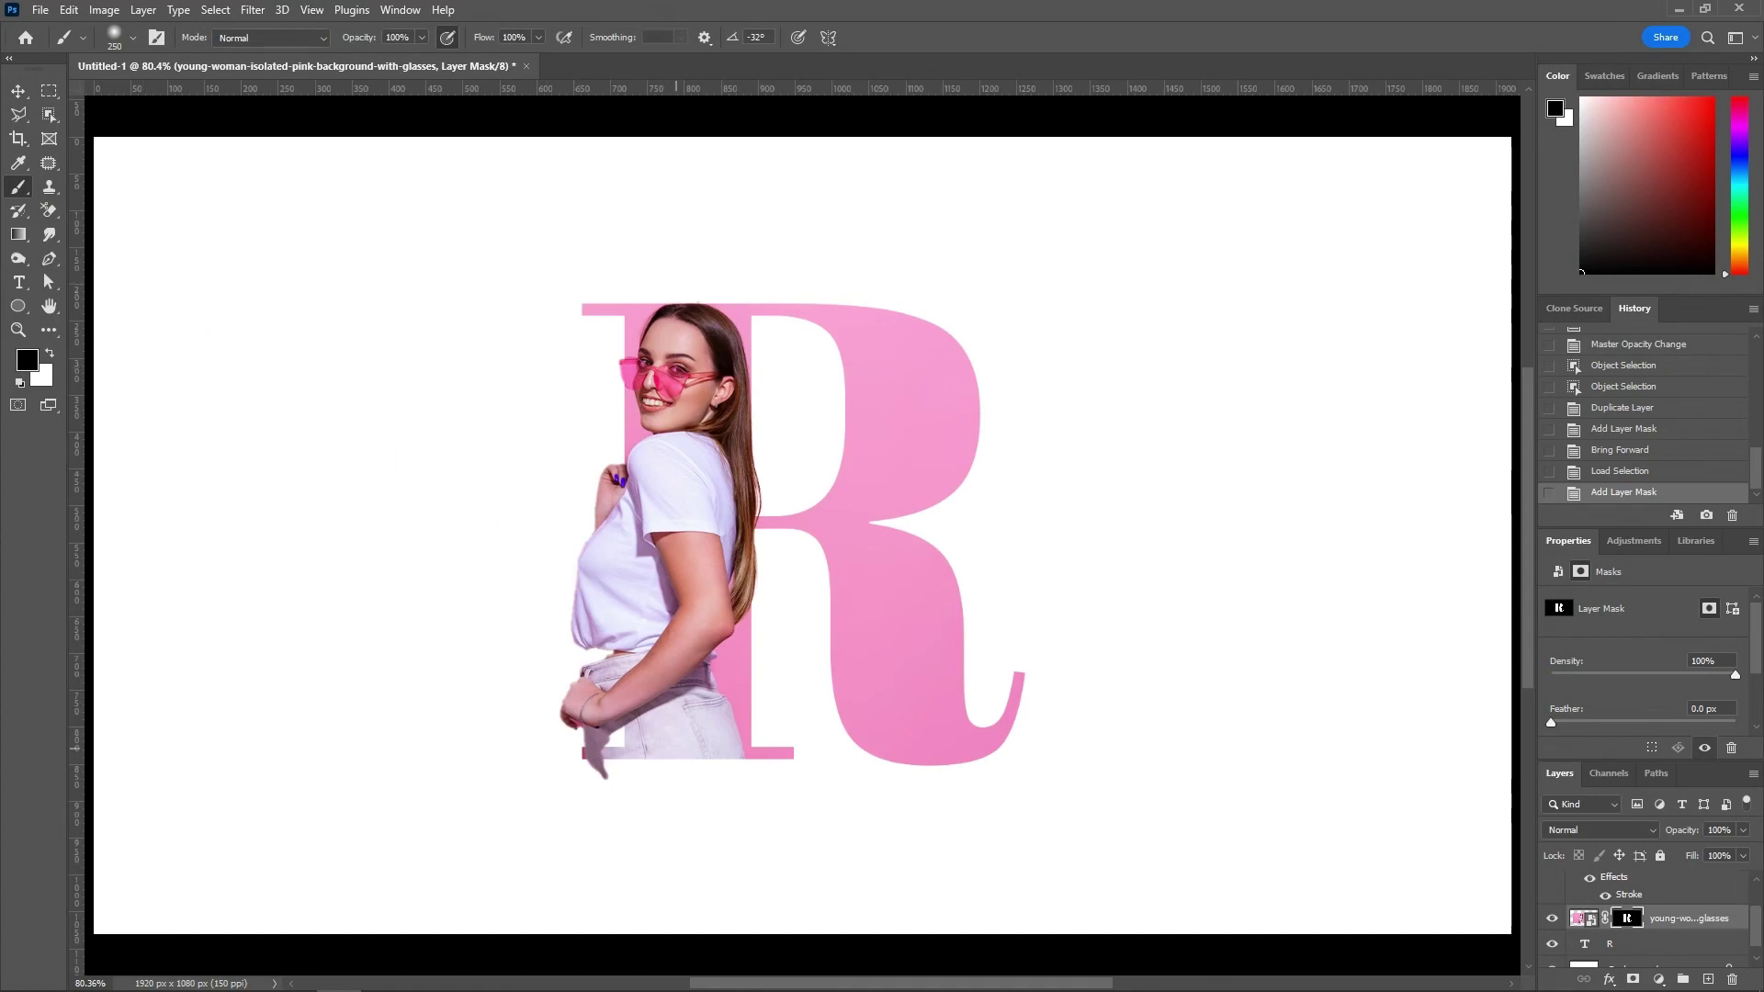
{"action": "key", "text": "v"}
{"action": "scroll", "coordinate": [1613, 933], "scroll_direction": "down", "scroll_amount": 1}
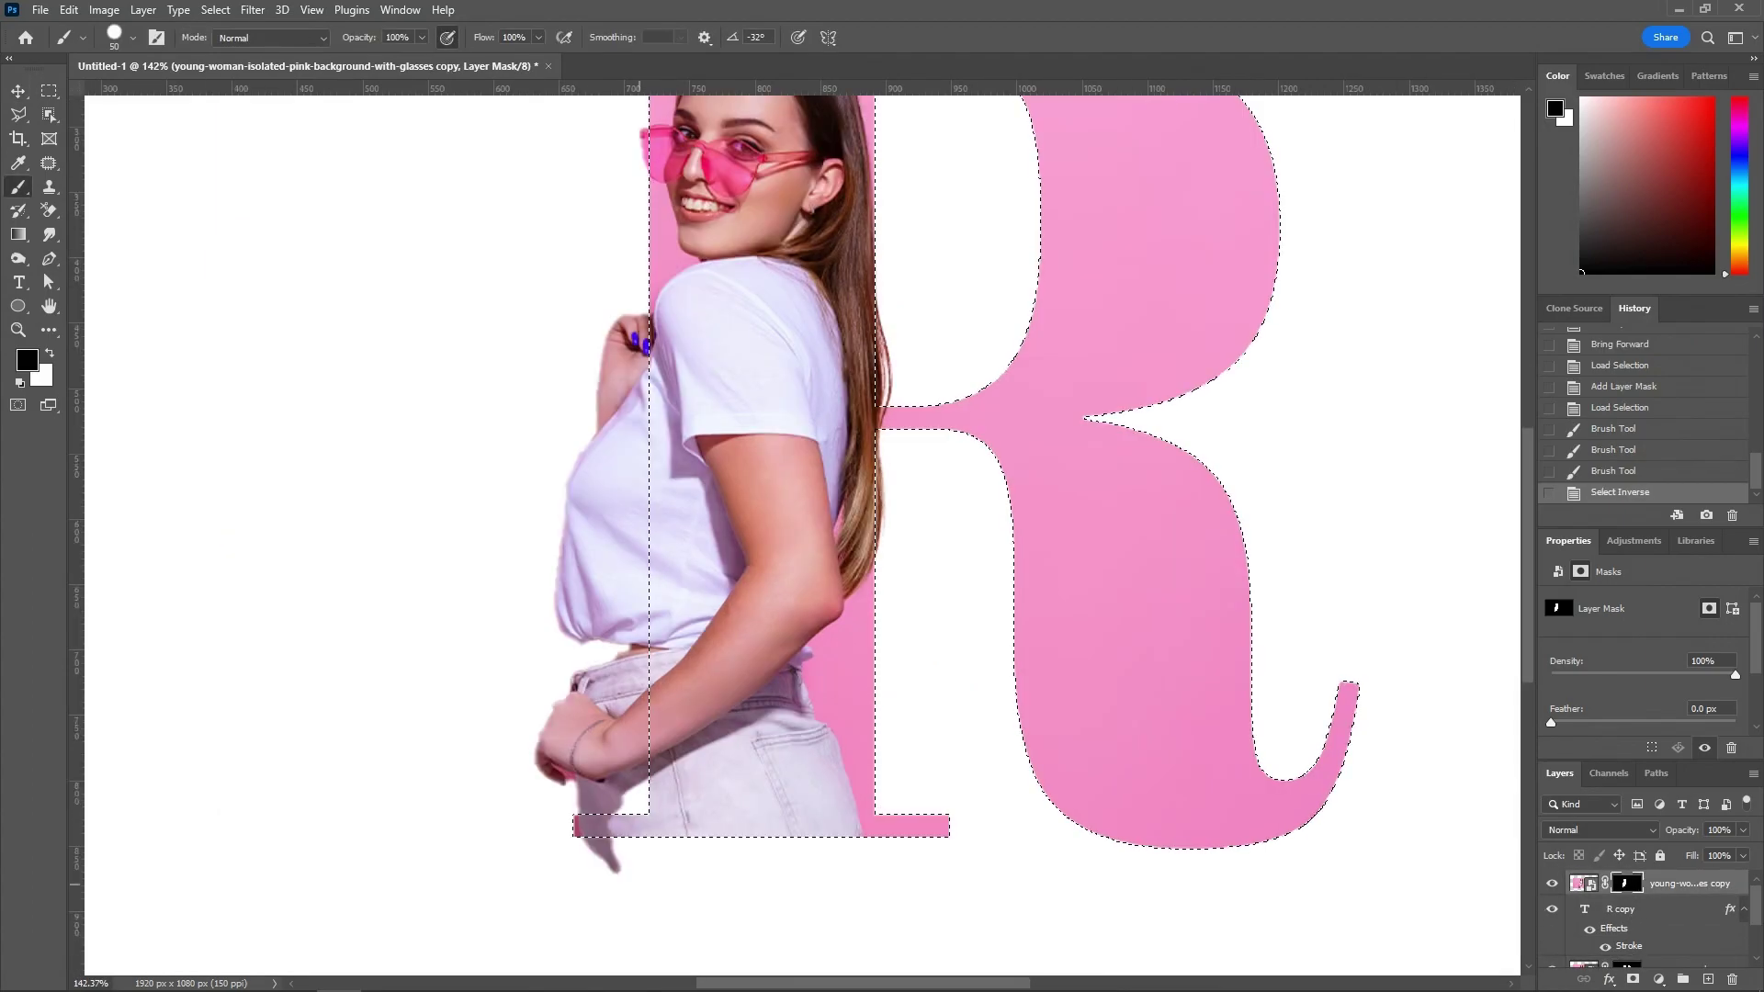
- Paint black and white on the copy's mask to remove the leftover scraps below the letter
{"action": "left_click_drag", "start_coordinate": [614, 881], "coordinate": [597, 862]}
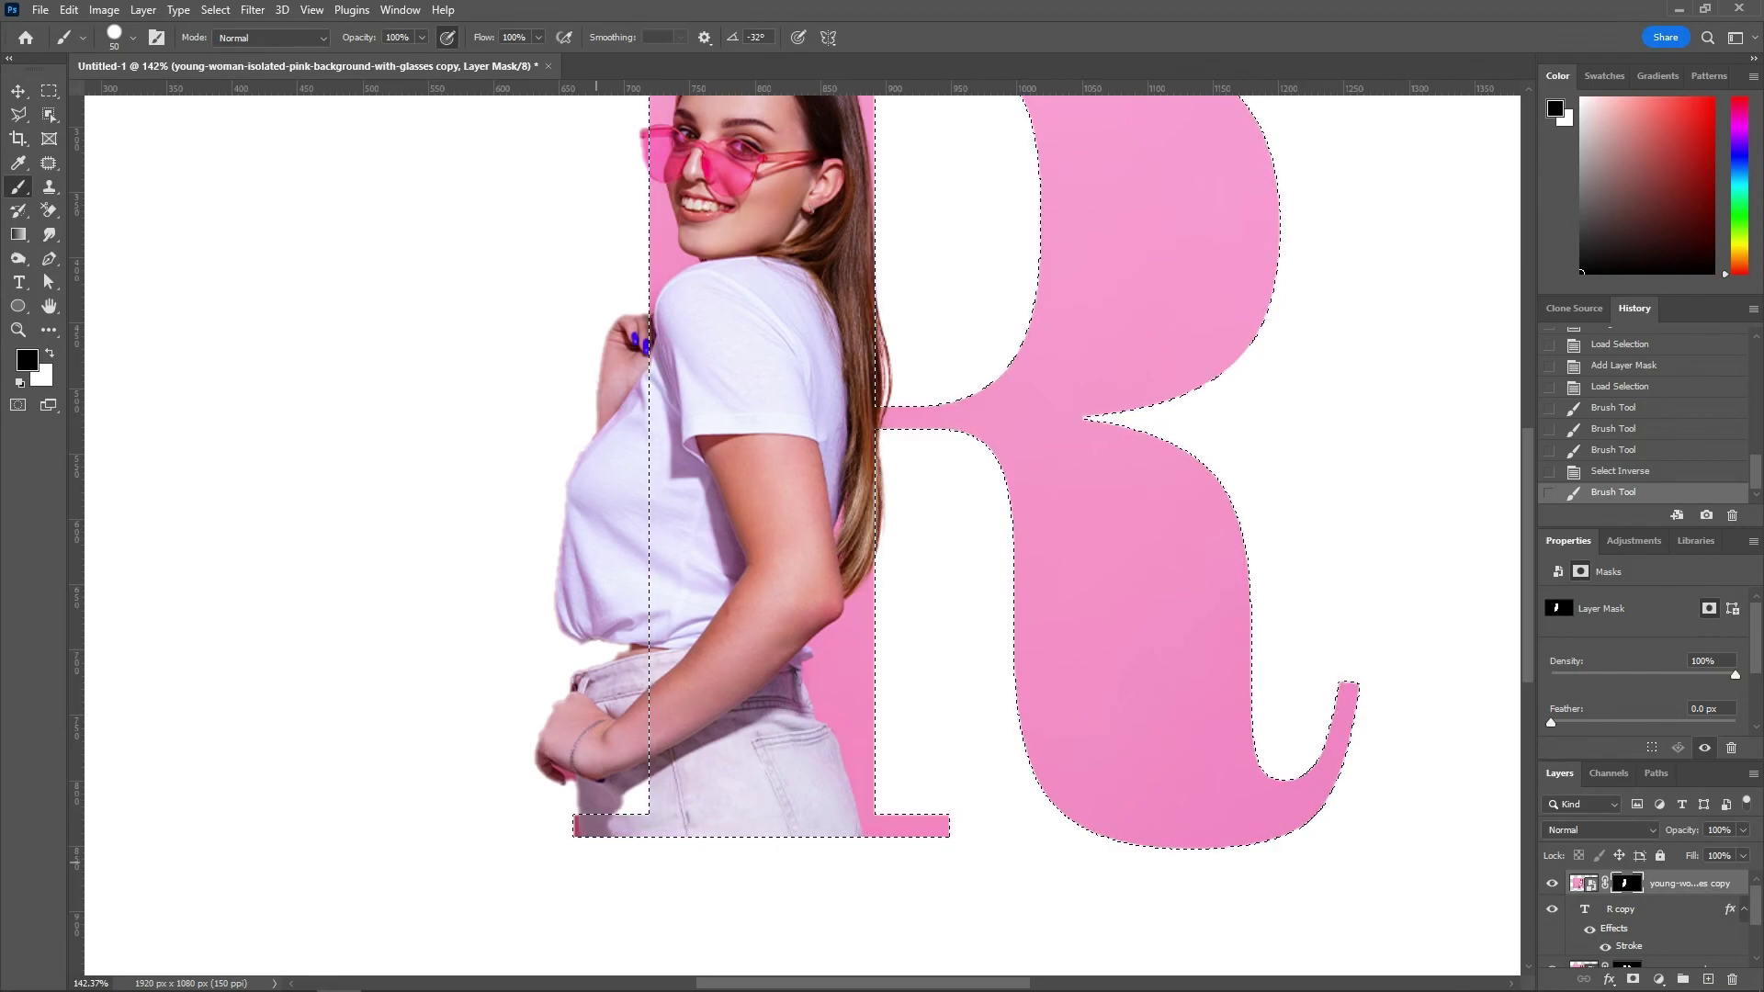
{"action": "left_click_drag", "start_coordinate": [624, 865], "coordinate": [656, 874]}
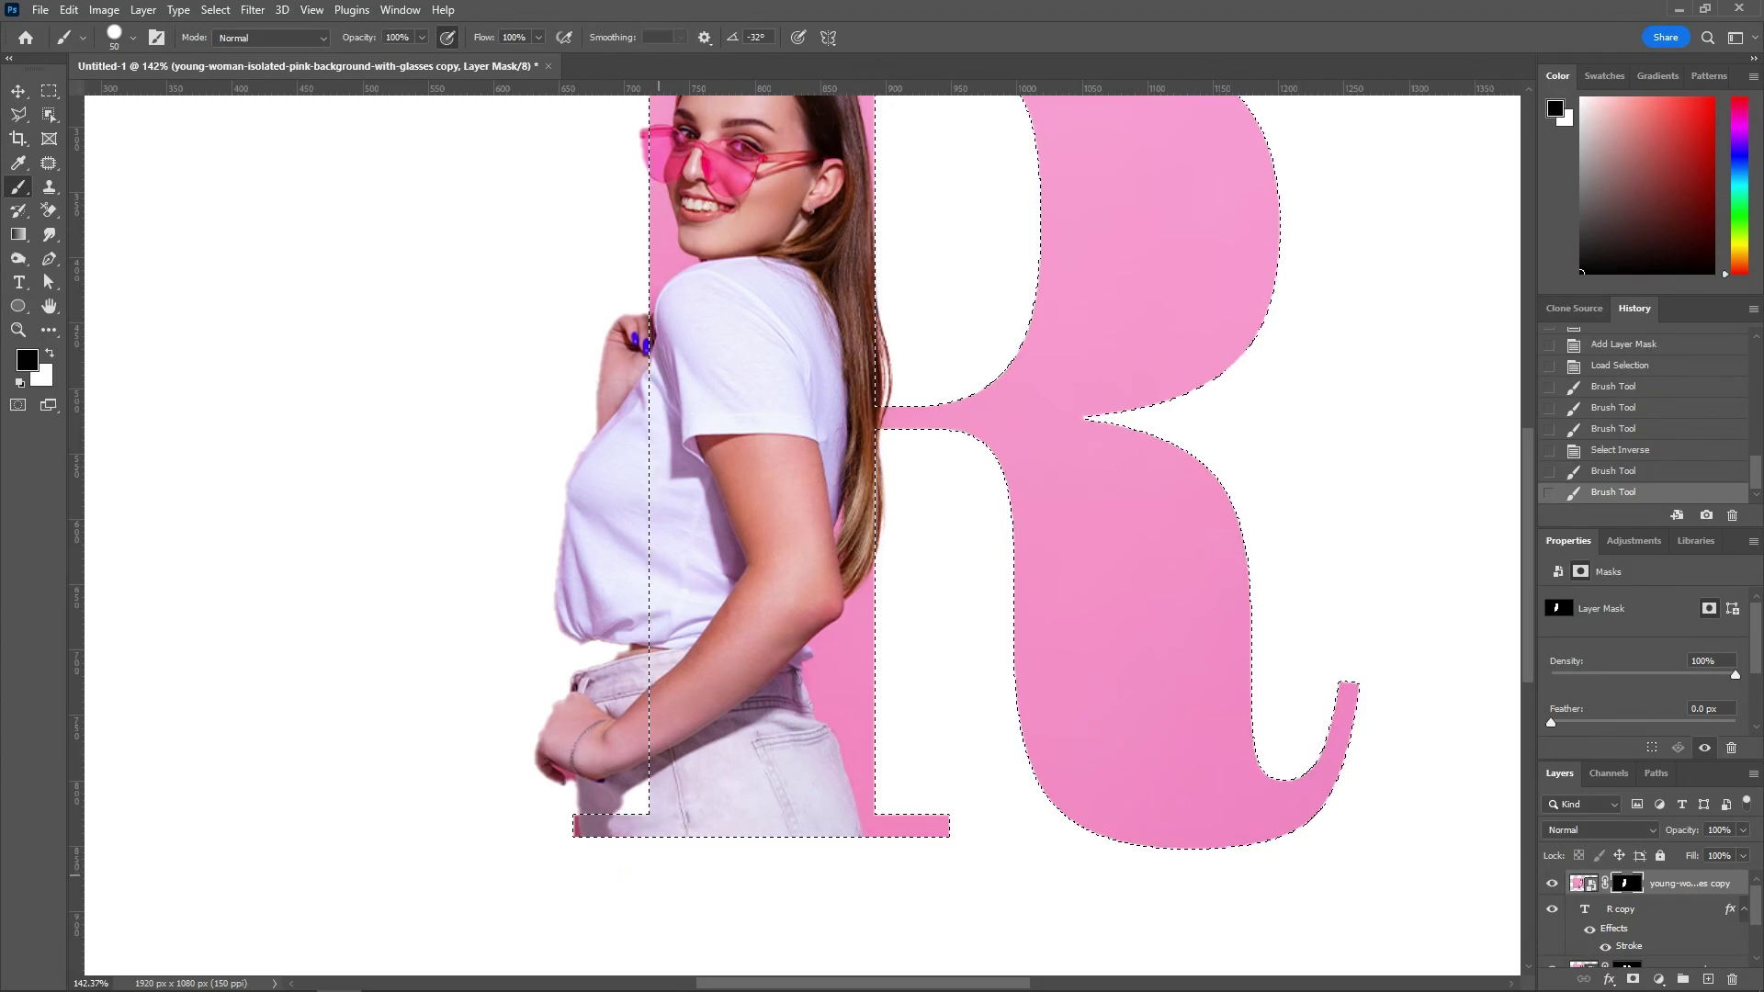
{"action": "left_click", "coordinate": [631, 799]}
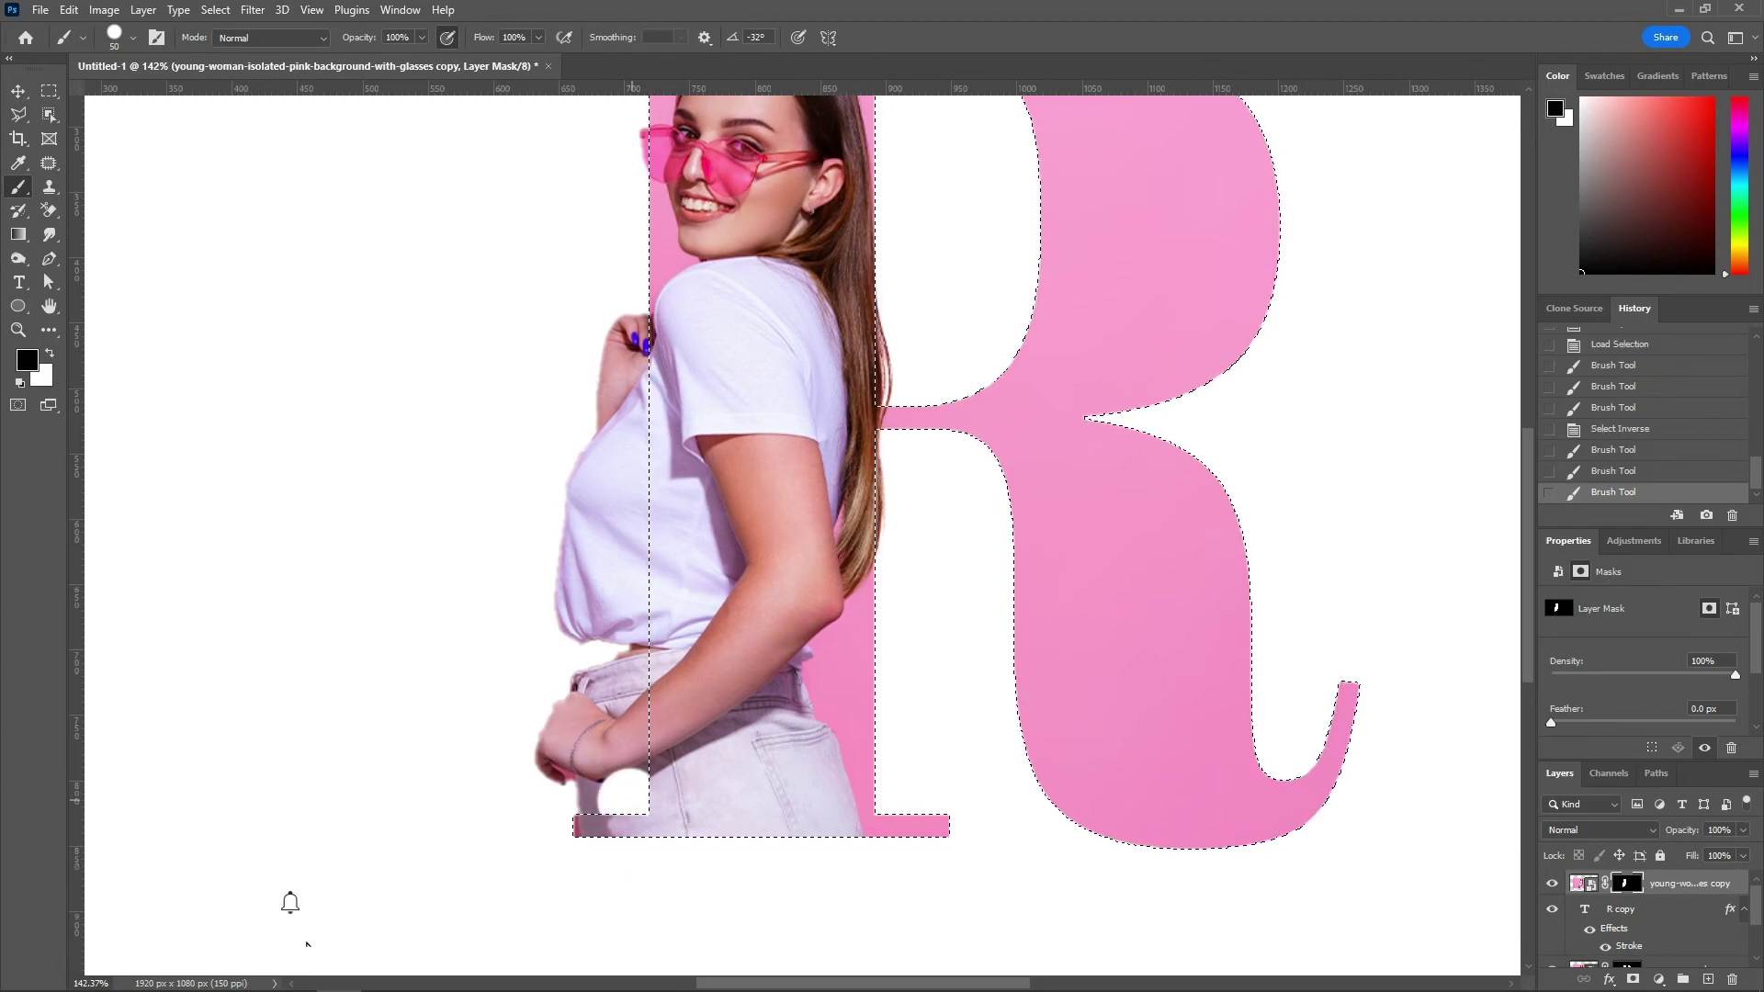
{"action": "key", "text": "ctrl+z"}
{"action": "key", "text": "x"}
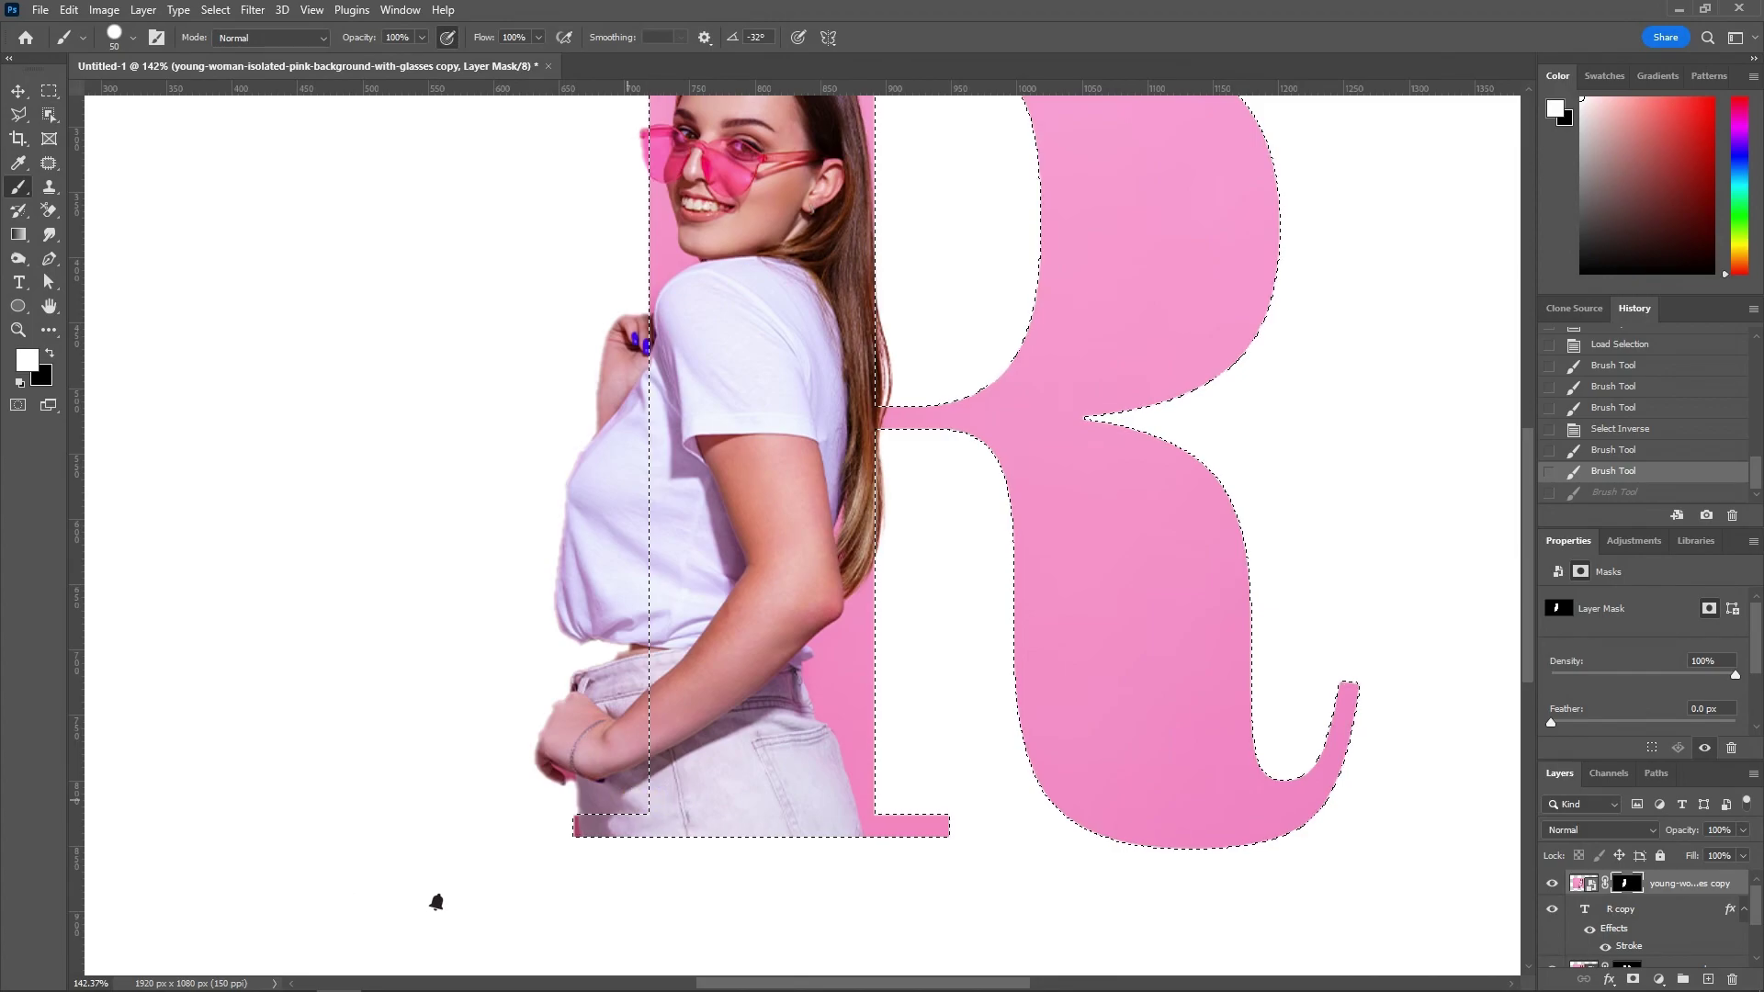
{"action": "key", "text": "ctrl+shift+z"}
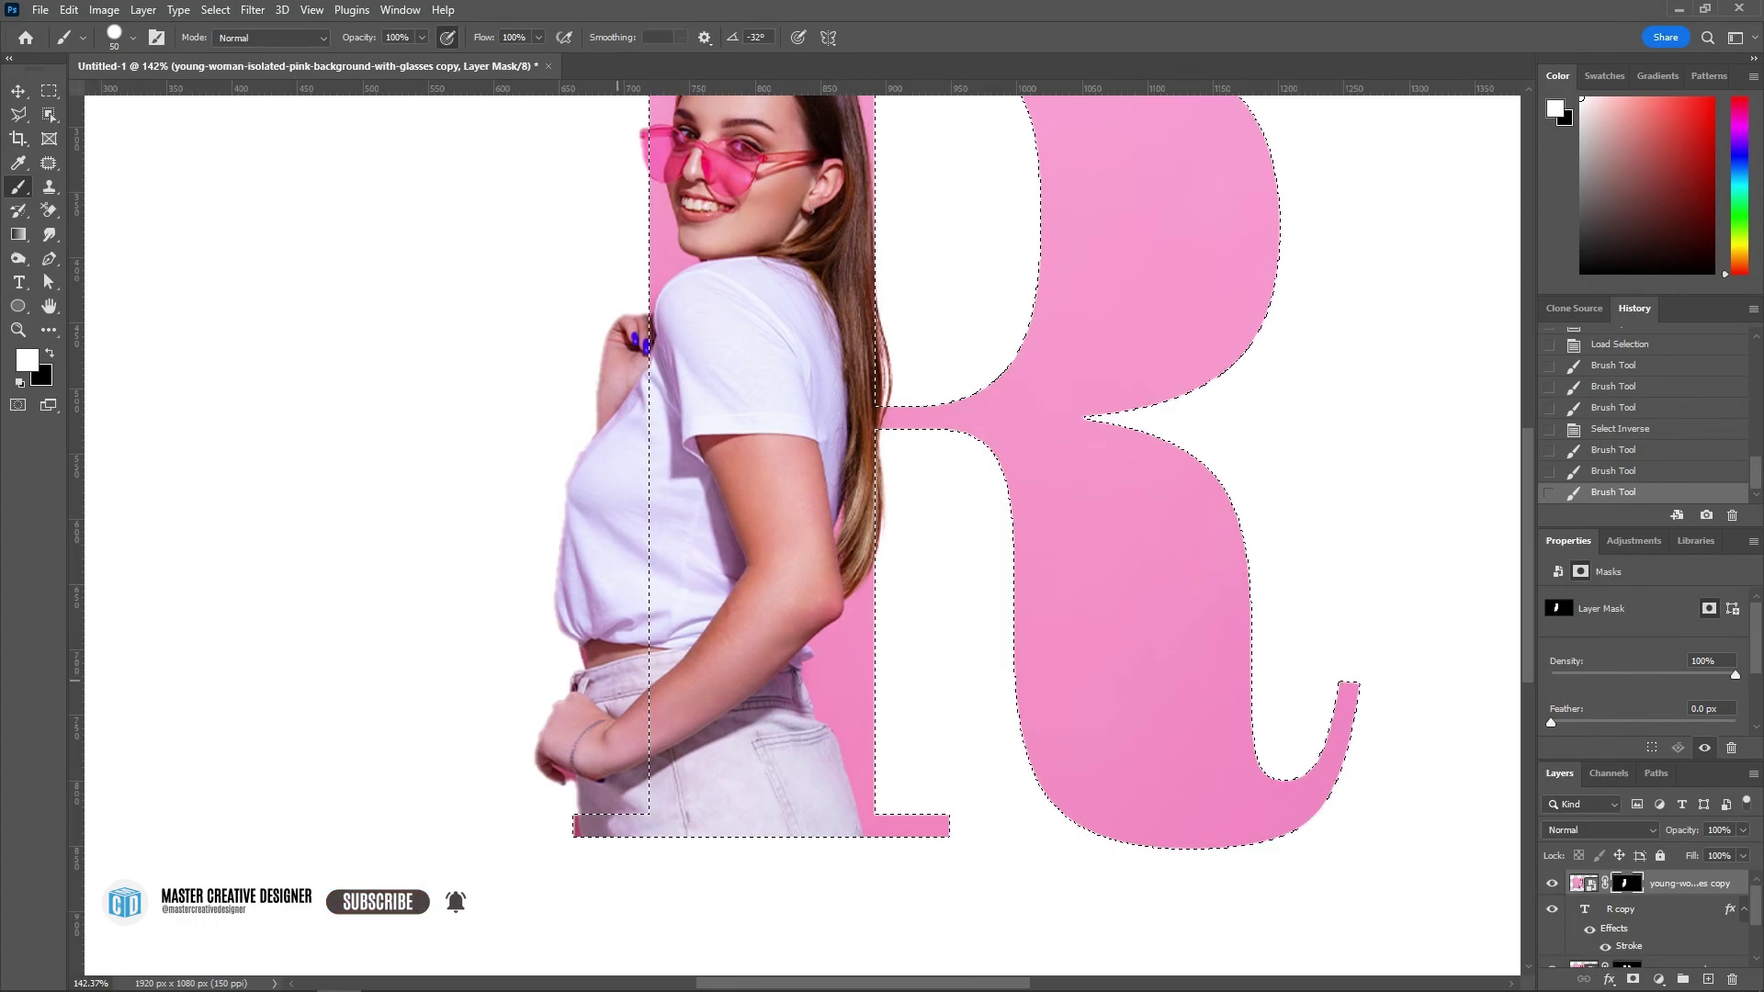
{"action": "left_click_drag", "start_coordinate": [630, 652], "coordinate": [632, 620]}
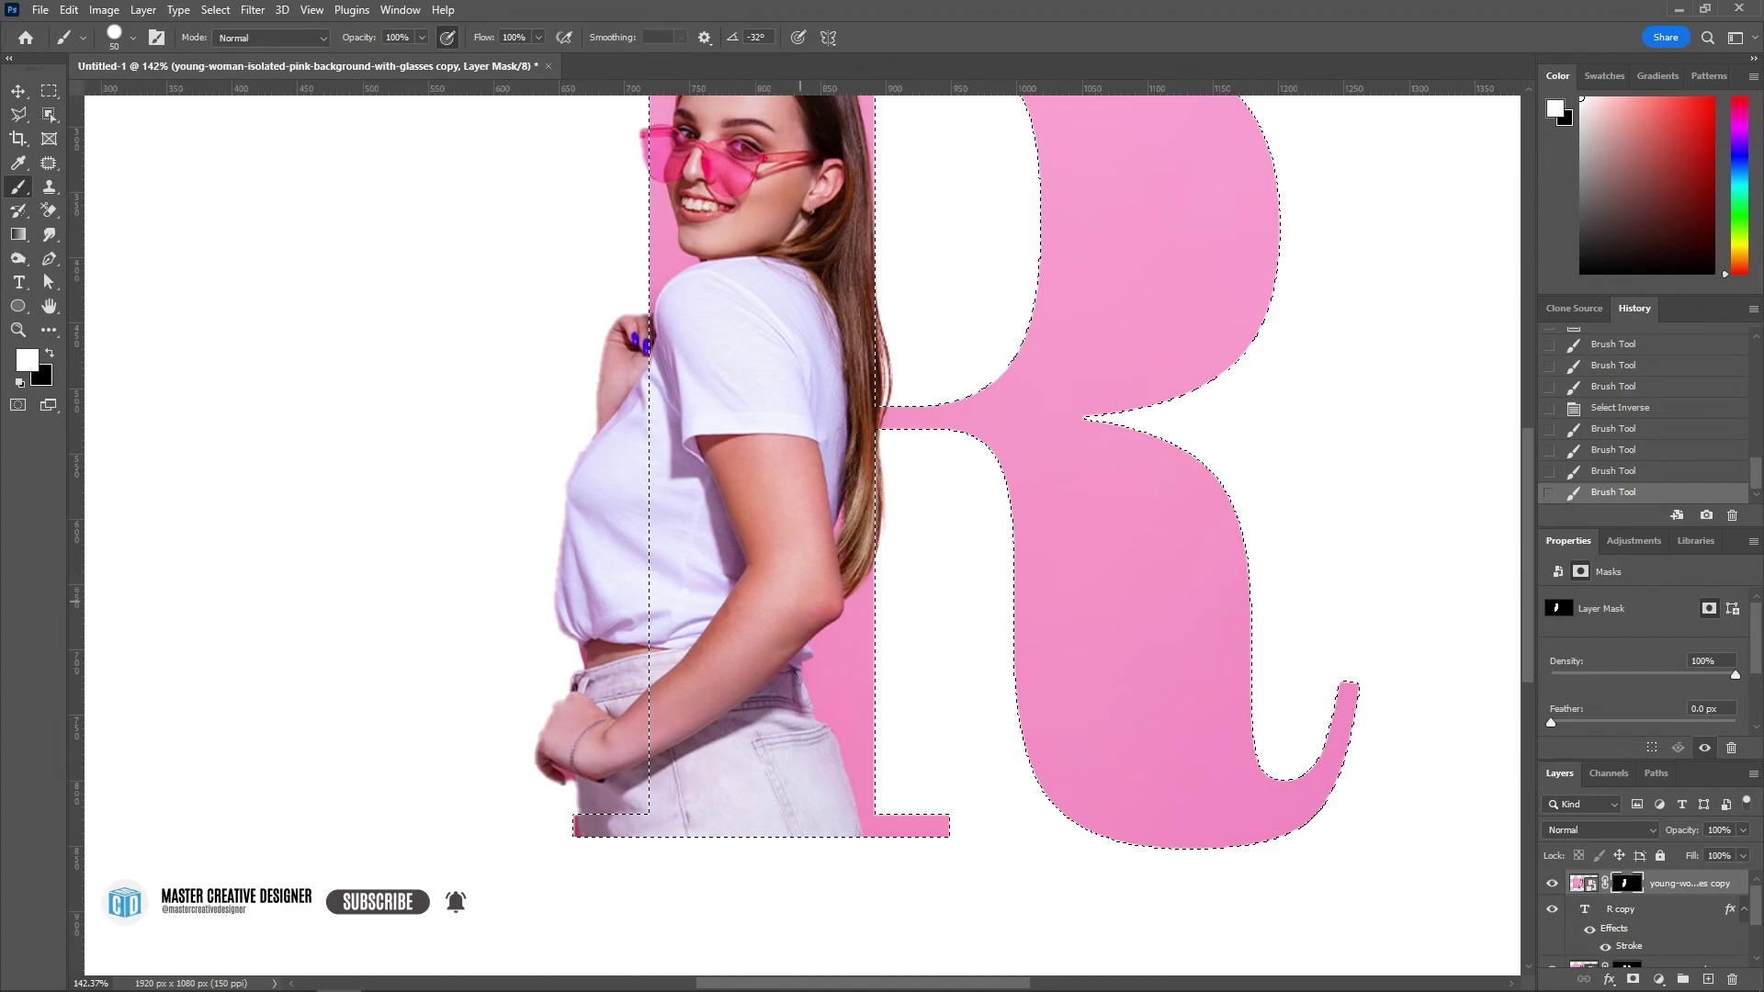
{"action": "key", "text": "x"}
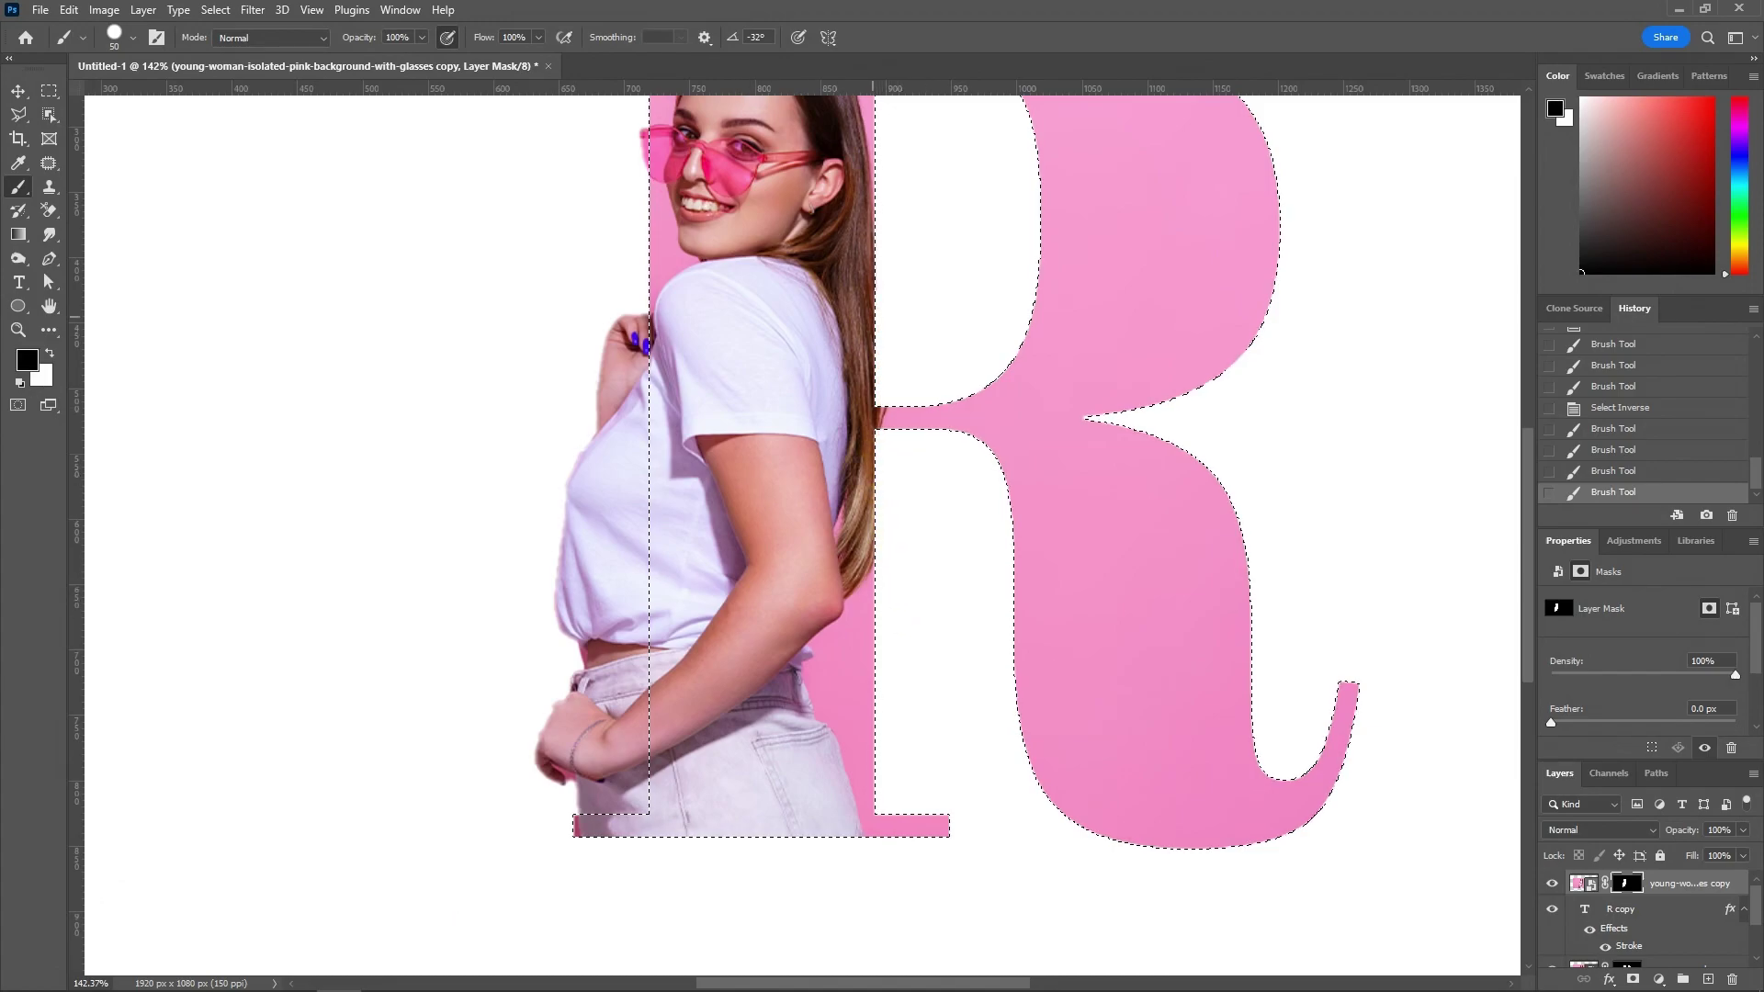
{"action": "left_click", "coordinate": [866, 560]}
- Deselect, fit the canvas, and zoom in on the woman's torso and arm
{"action": "scroll", "coordinate": [868, 533], "scroll_direction": "up", "scroll_amount": 5}
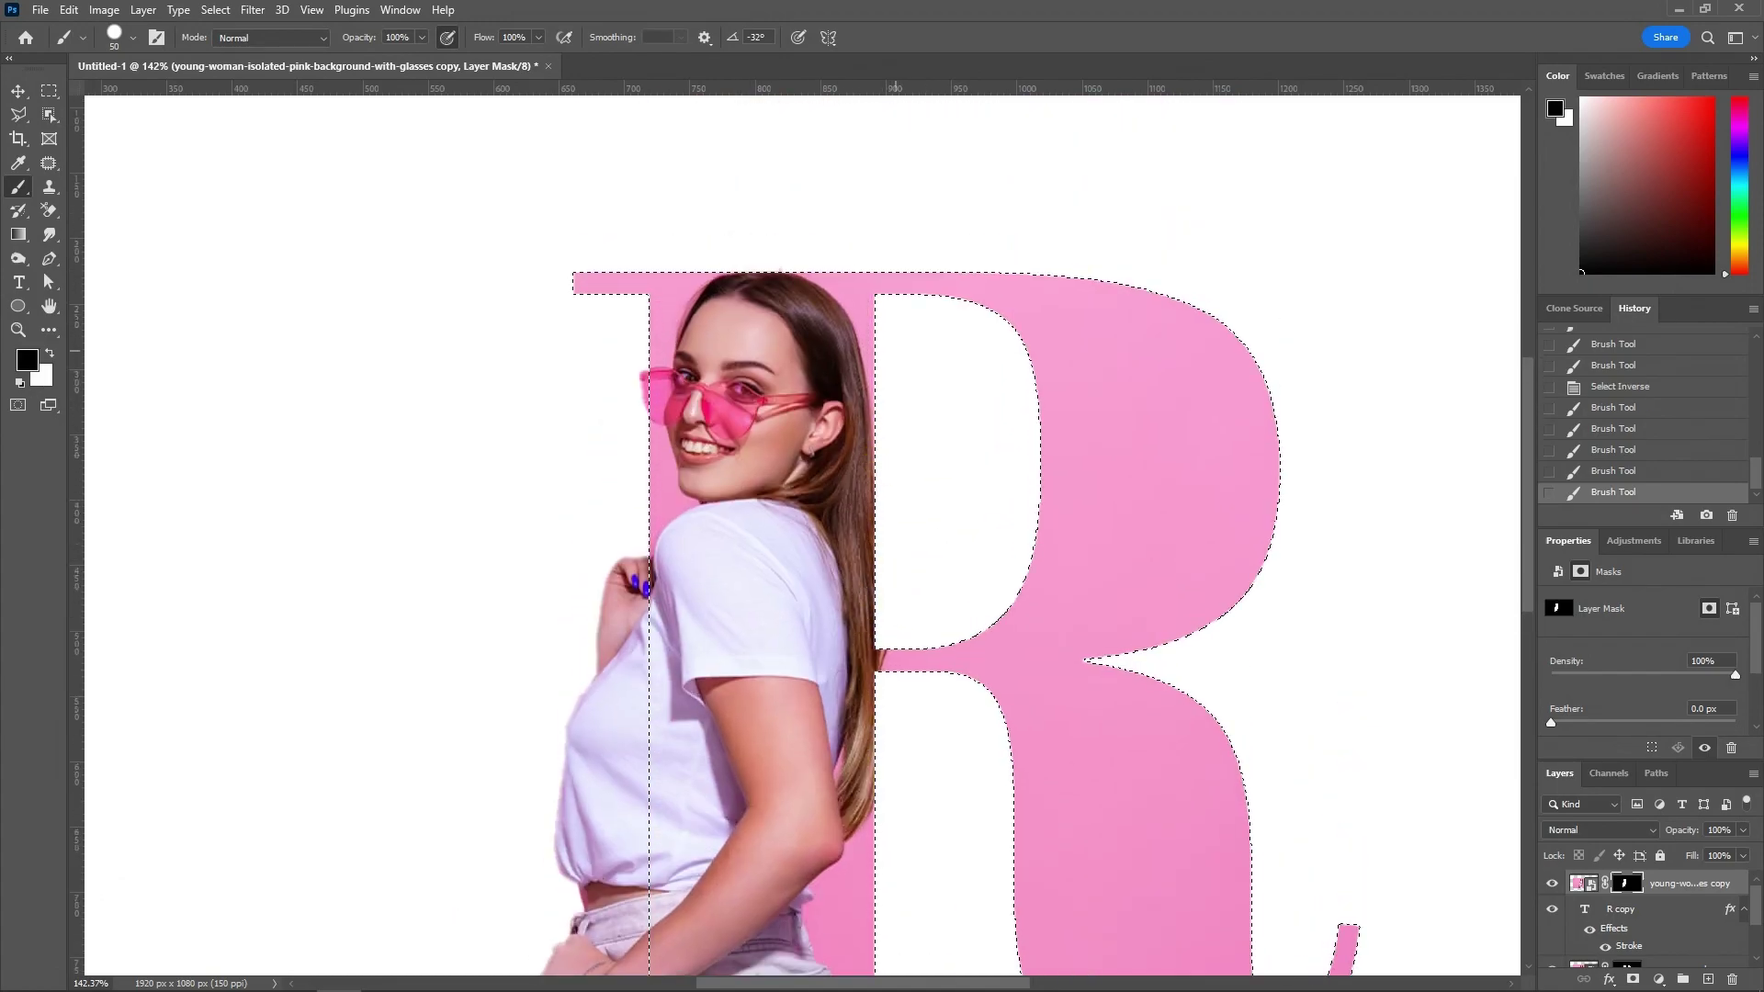
{"action": "left_click_drag", "start_coordinate": [862, 742], "coordinate": [834, 386]}
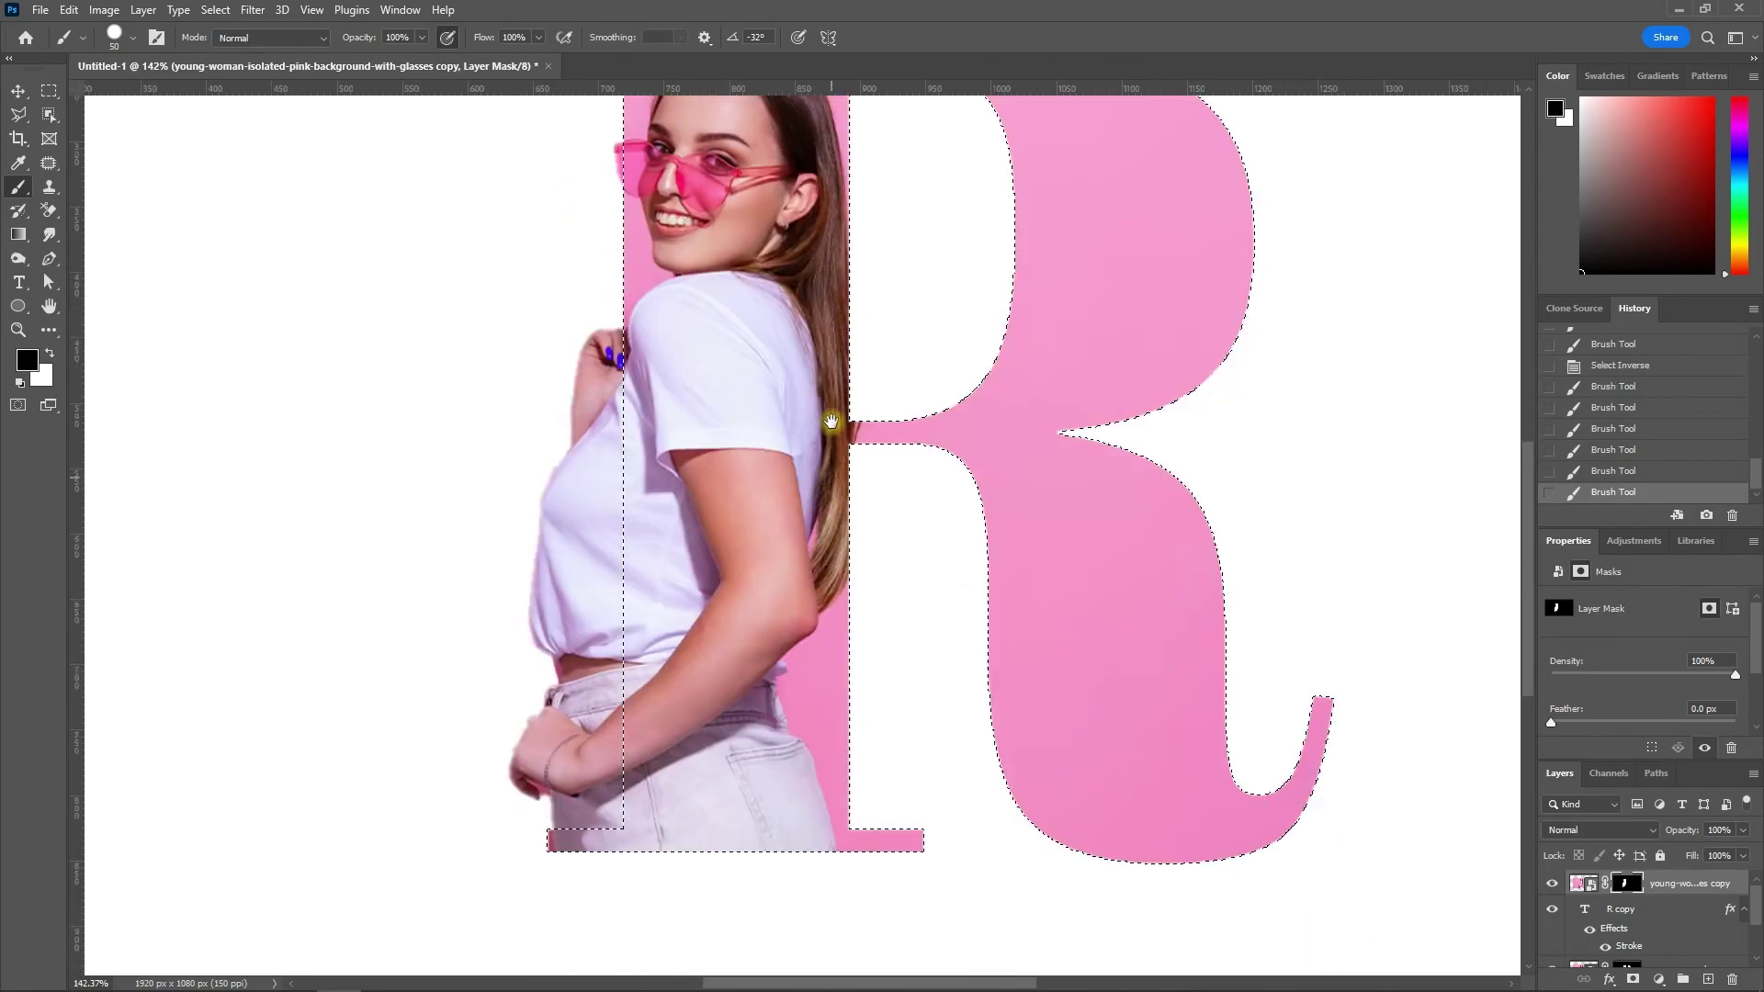
{"action": "key", "text": "ctrl+d"}
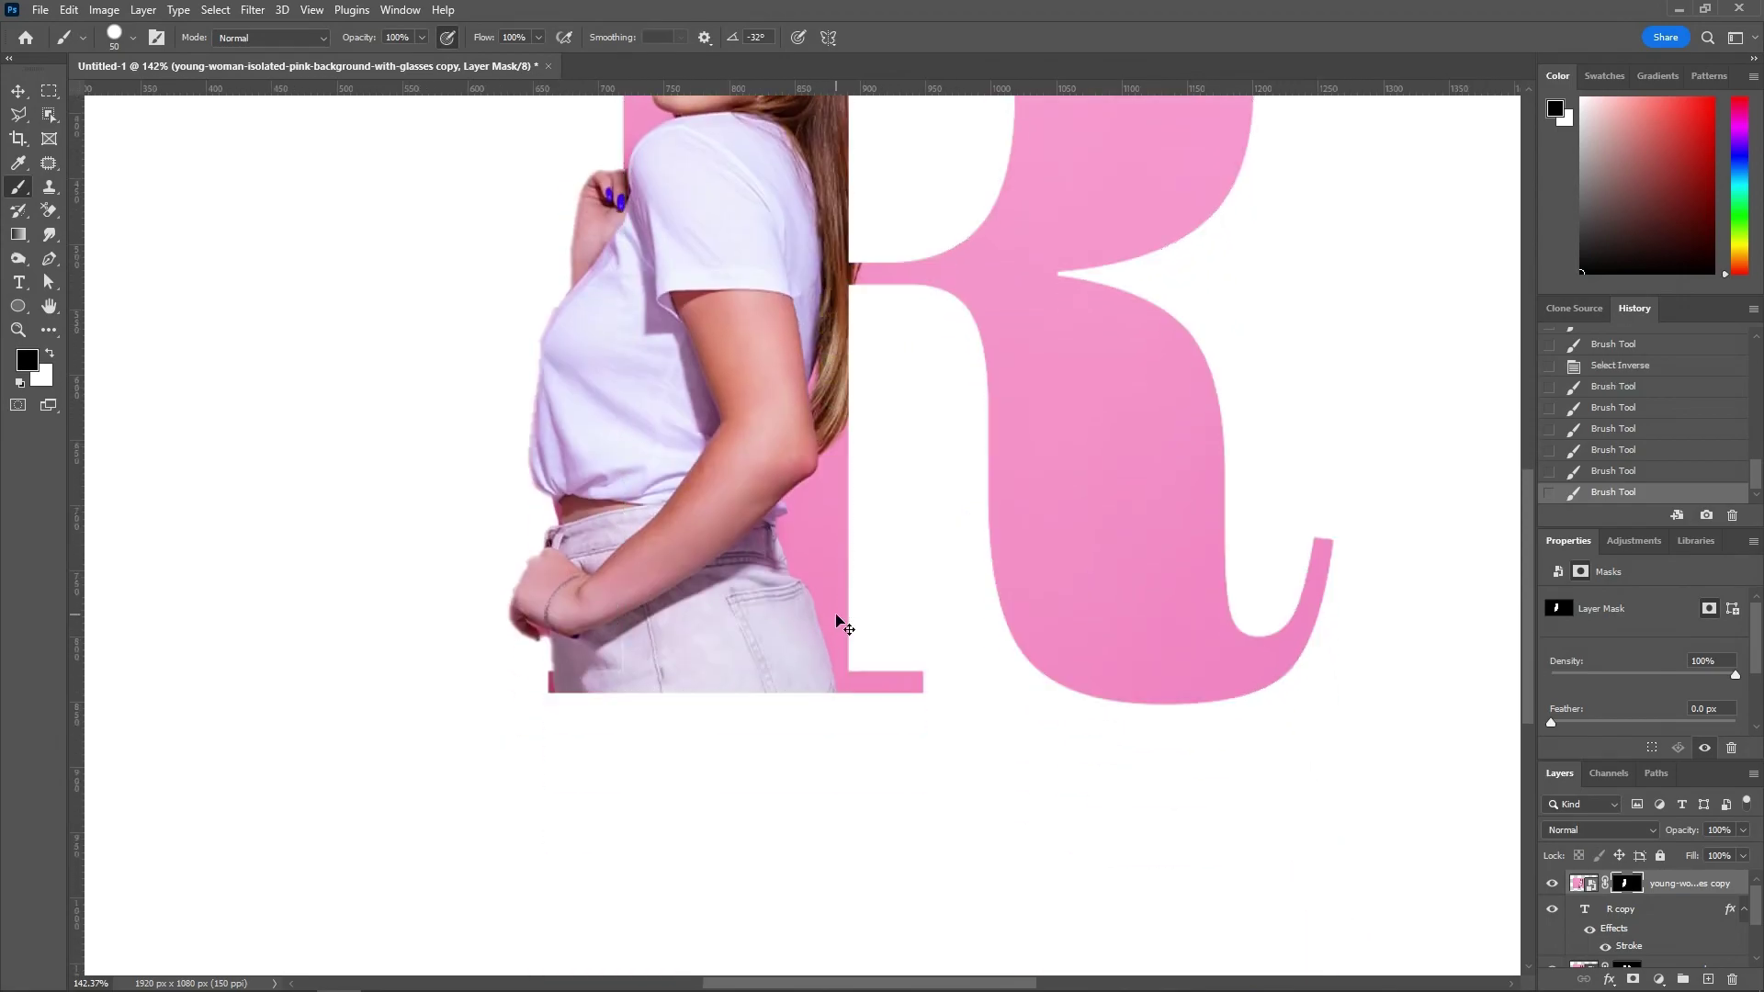
{"action": "key", "text": "v"}
{"action": "key", "text": "ctrl+0"}
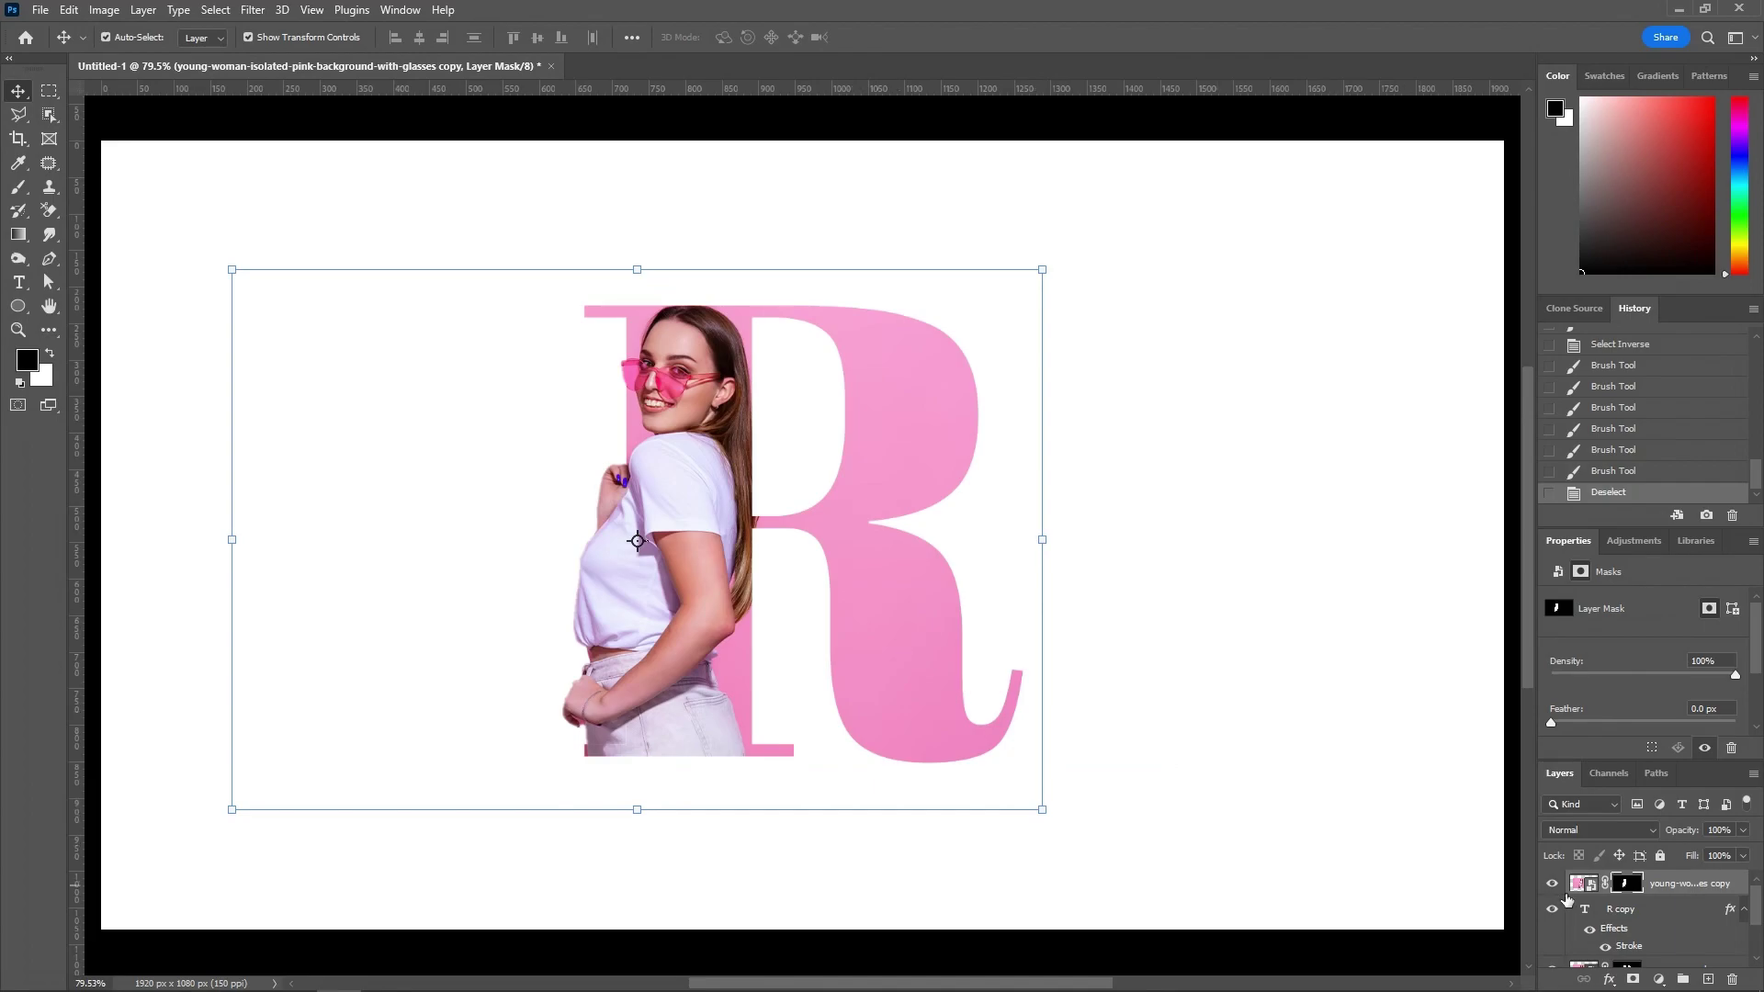
{"action": "scroll", "coordinate": [602, 398], "scroll_direction": "up", "scroll_amount": 2}
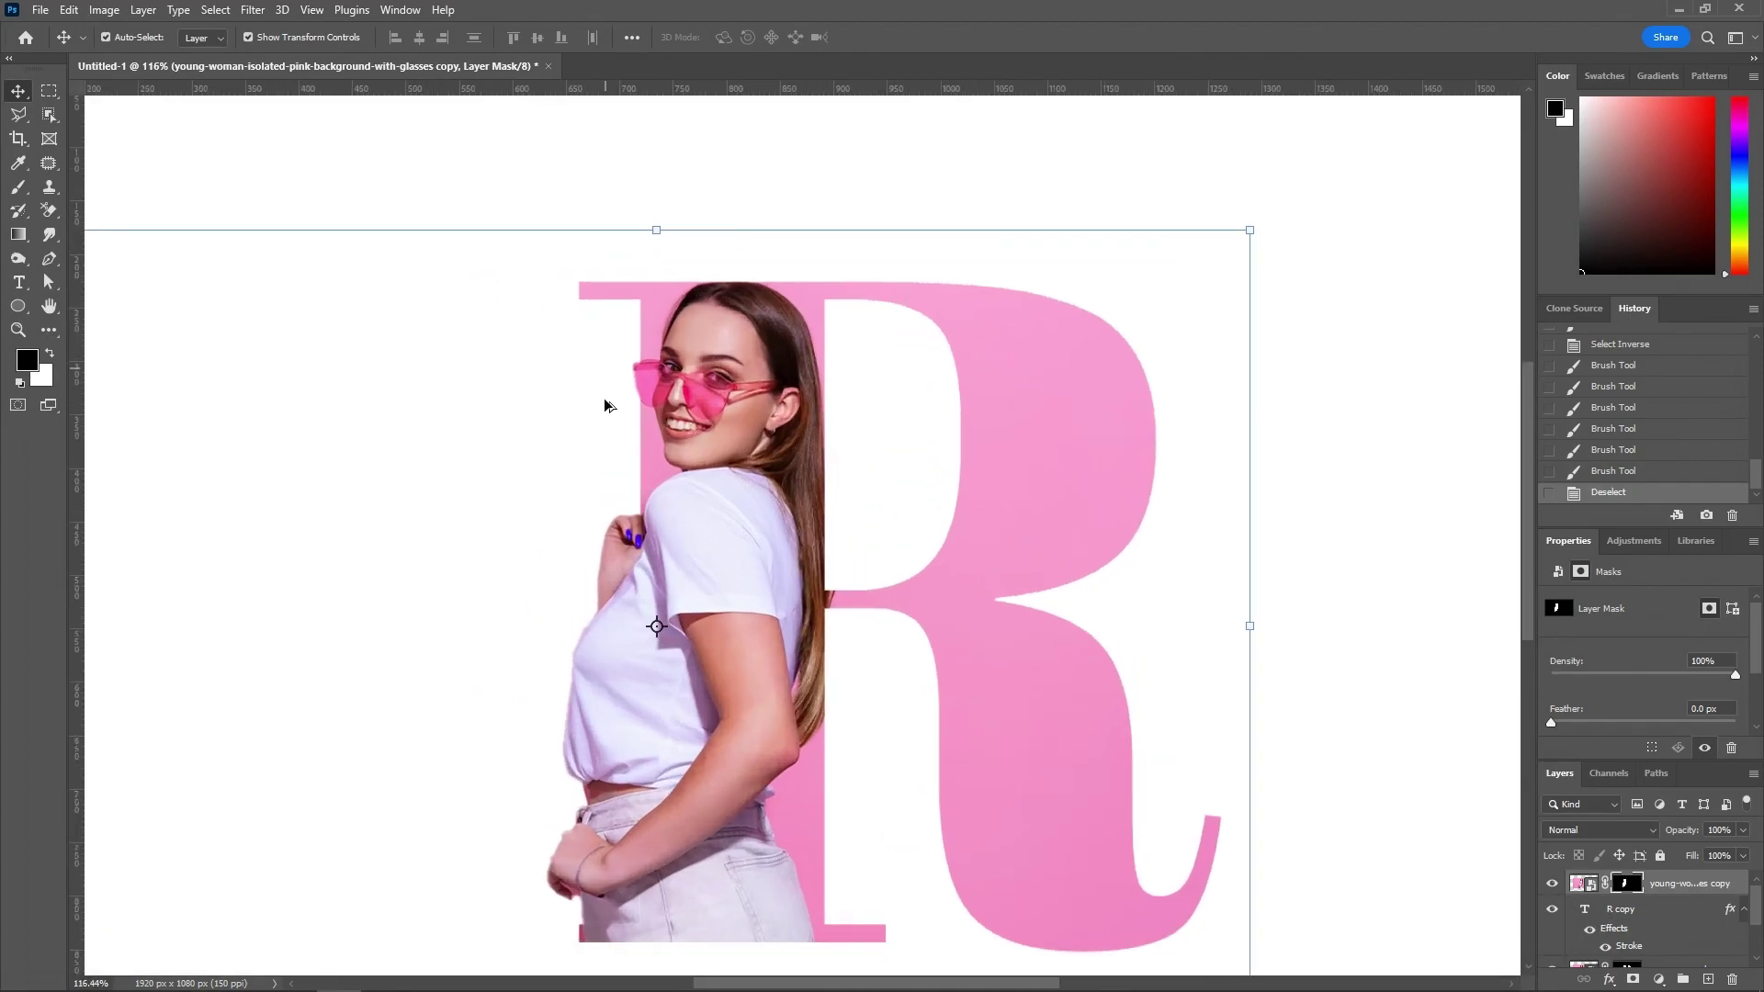
{"action": "scroll", "coordinate": [601, 367], "scroll_direction": "up", "scroll_amount": 3}
{"action": "scroll", "coordinate": [602, 391], "scroll_direction": "up", "scroll_amount": 2}
{"action": "scroll", "coordinate": [710, 636], "scroll_direction": "down", "scroll_amount": 1}
{"action": "left_click_drag", "start_coordinate": [709, 637], "coordinate": [884, 378]}
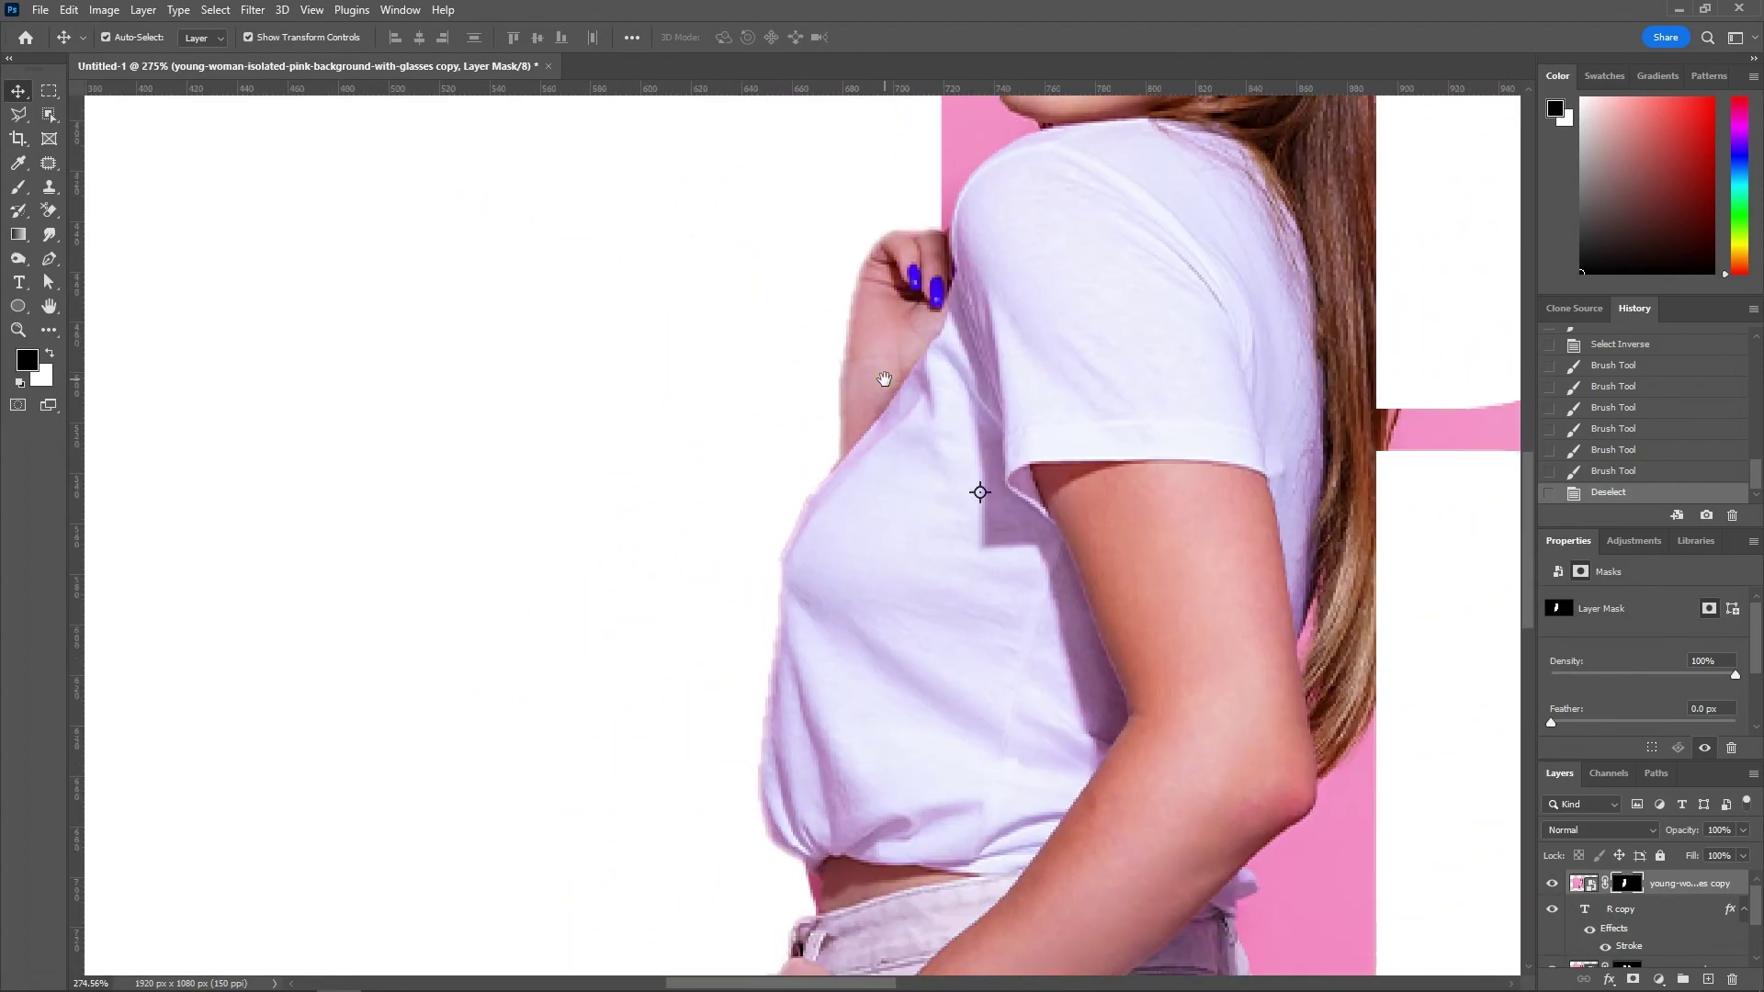
{"action": "scroll", "coordinate": [791, 394], "scroll_direction": "up", "scroll_amount": 3}
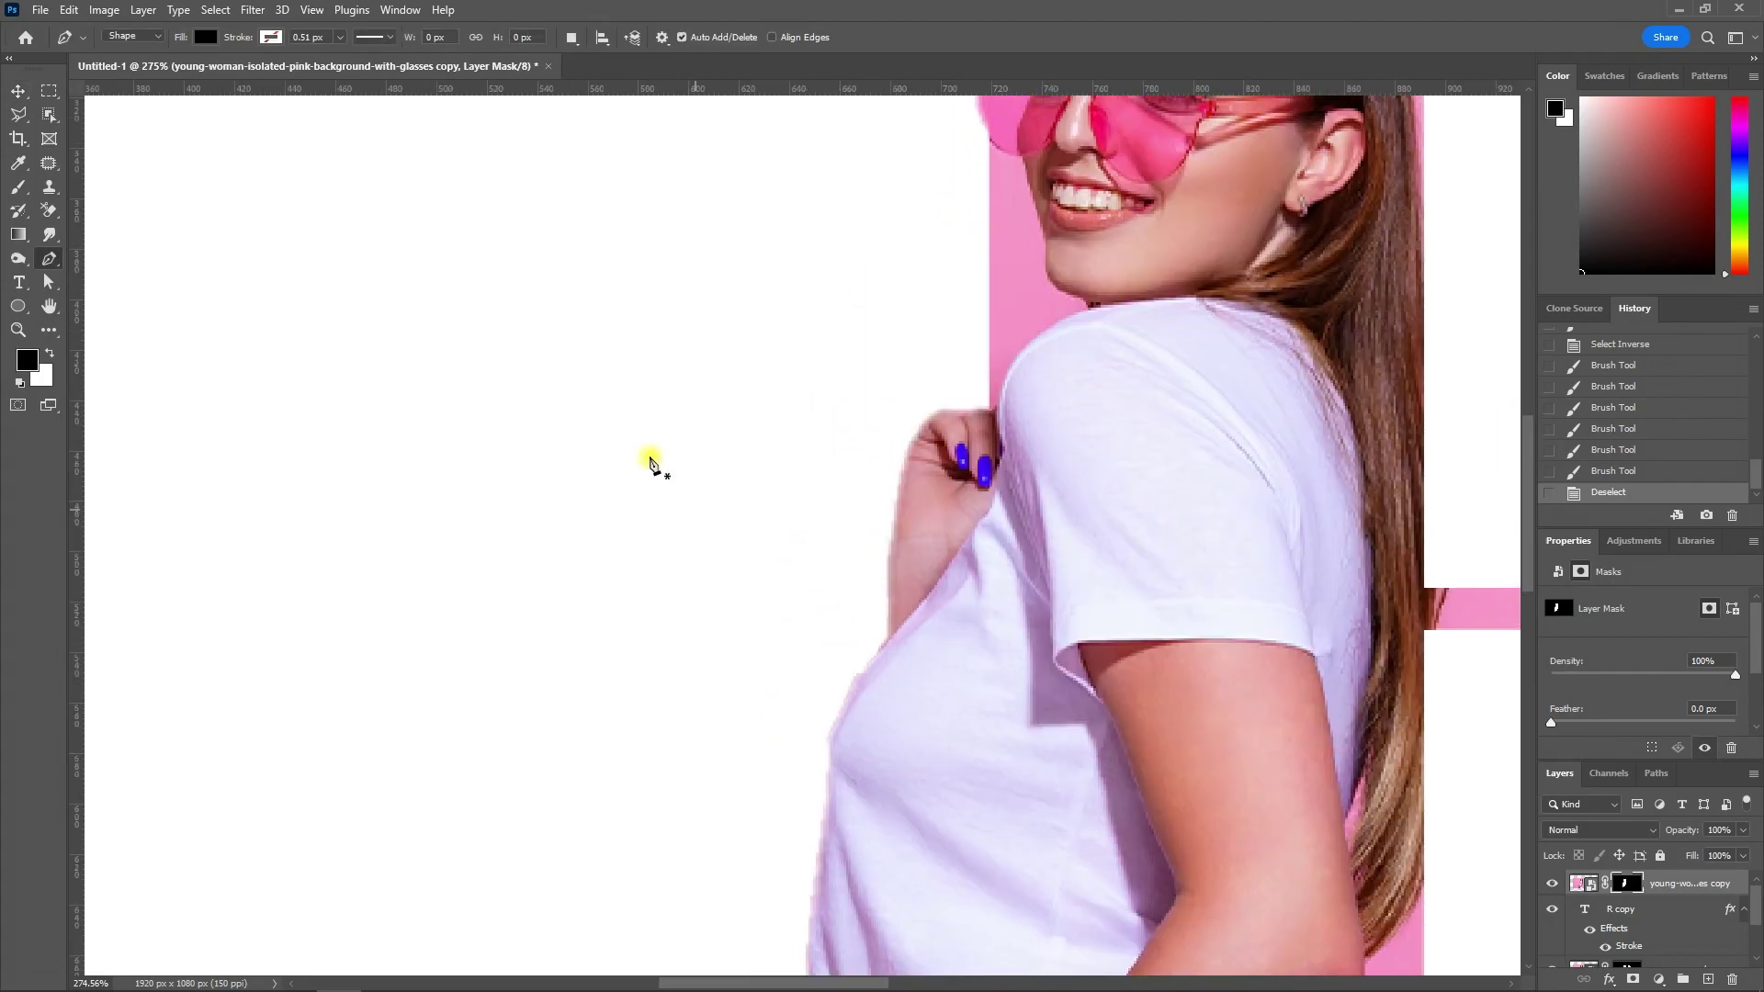
- Start a Pen path along the shirt edge and hand with curved anchors
{"action": "key", "text": "p"}
{"action": "left_click", "coordinate": [868, 316]}
{"action": "left_click", "coordinate": [974, 395]}
{"action": "scroll", "coordinate": [992, 415], "scroll_direction": "up", "scroll_amount": 2}
{"action": "left_click", "coordinate": [959, 425]}
{"action": "left_click_drag", "start_coordinate": [933, 414], "coordinate": [919, 413]}
{"action": "left_click", "coordinate": [870, 491]}
{"action": "left_click_drag", "start_coordinate": [870, 491], "coordinate": [858, 523]}
{"action": "left_click_drag", "start_coordinate": [842, 641], "coordinate": [842, 679]}
{"action": "left_click", "coordinate": [841, 788]}
- Continue the path down the shirt edge to the hem and waist
{"action": "scroll", "coordinate": [833, 512], "scroll_direction": "down", "scroll_amount": 5}
{"action": "left_click", "coordinate": [833, 507]}
{"action": "left_click", "coordinate": [792, 600]}
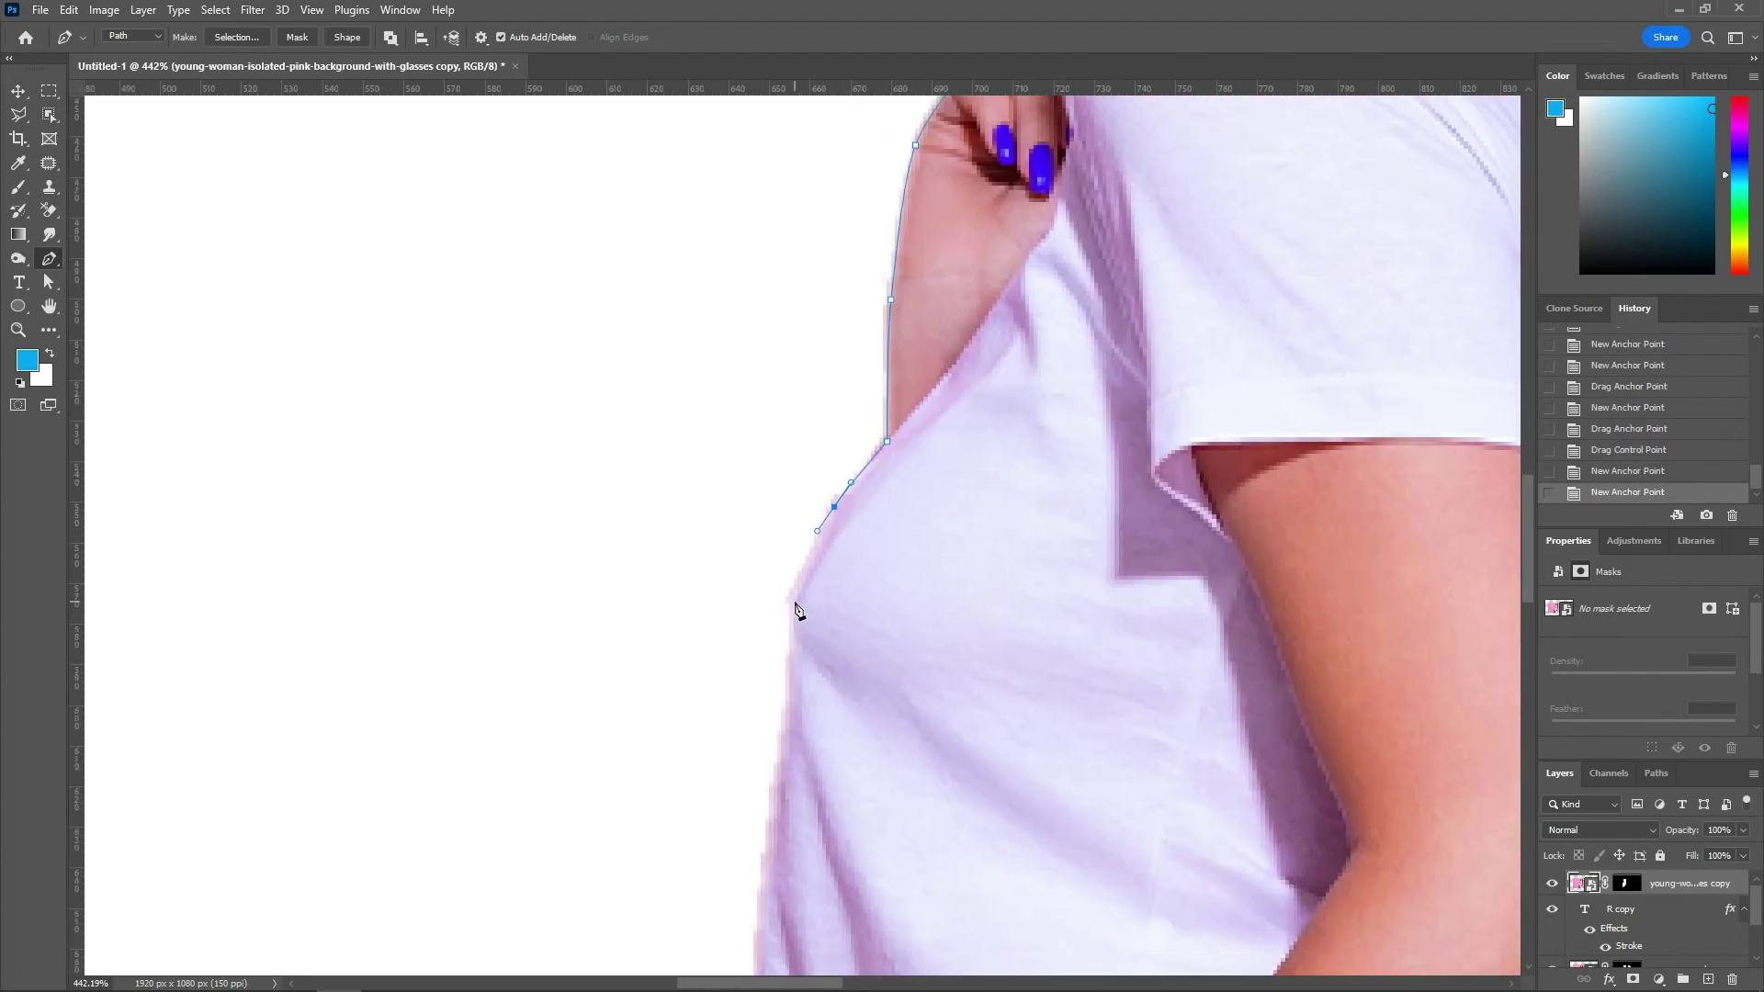
{"action": "scroll", "coordinate": [781, 551], "scroll_direction": "down", "scroll_amount": 5}
{"action": "left_click", "coordinate": [764, 499]}
{"action": "left_click", "coordinate": [763, 537]}
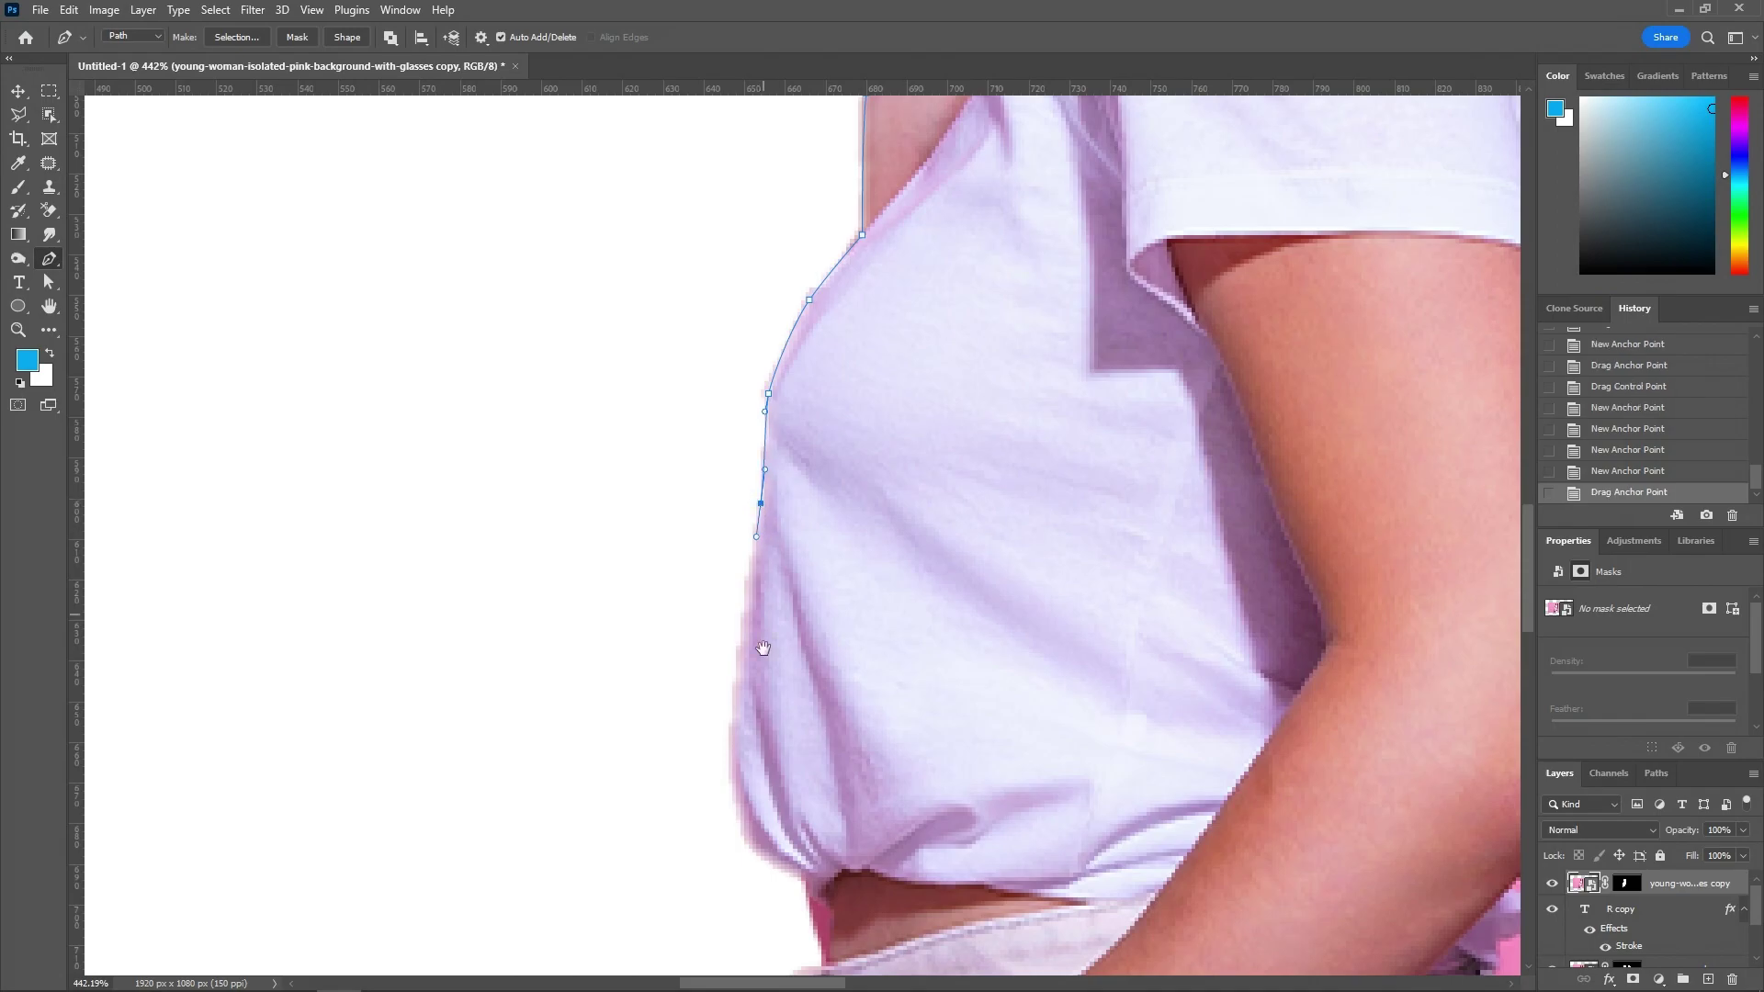
{"action": "scroll", "coordinate": [765, 610], "scroll_direction": "down", "scroll_amount": 5}
{"action": "left_click_drag", "start_coordinate": [699, 556], "coordinate": [697, 607]}
{"action": "left_click_drag", "start_coordinate": [771, 694], "coordinate": [816, 720]}
{"action": "left_click", "coordinate": [779, 713]}
{"action": "left_click", "coordinate": [801, 748]}
{"action": "left_click", "coordinate": [798, 778]}
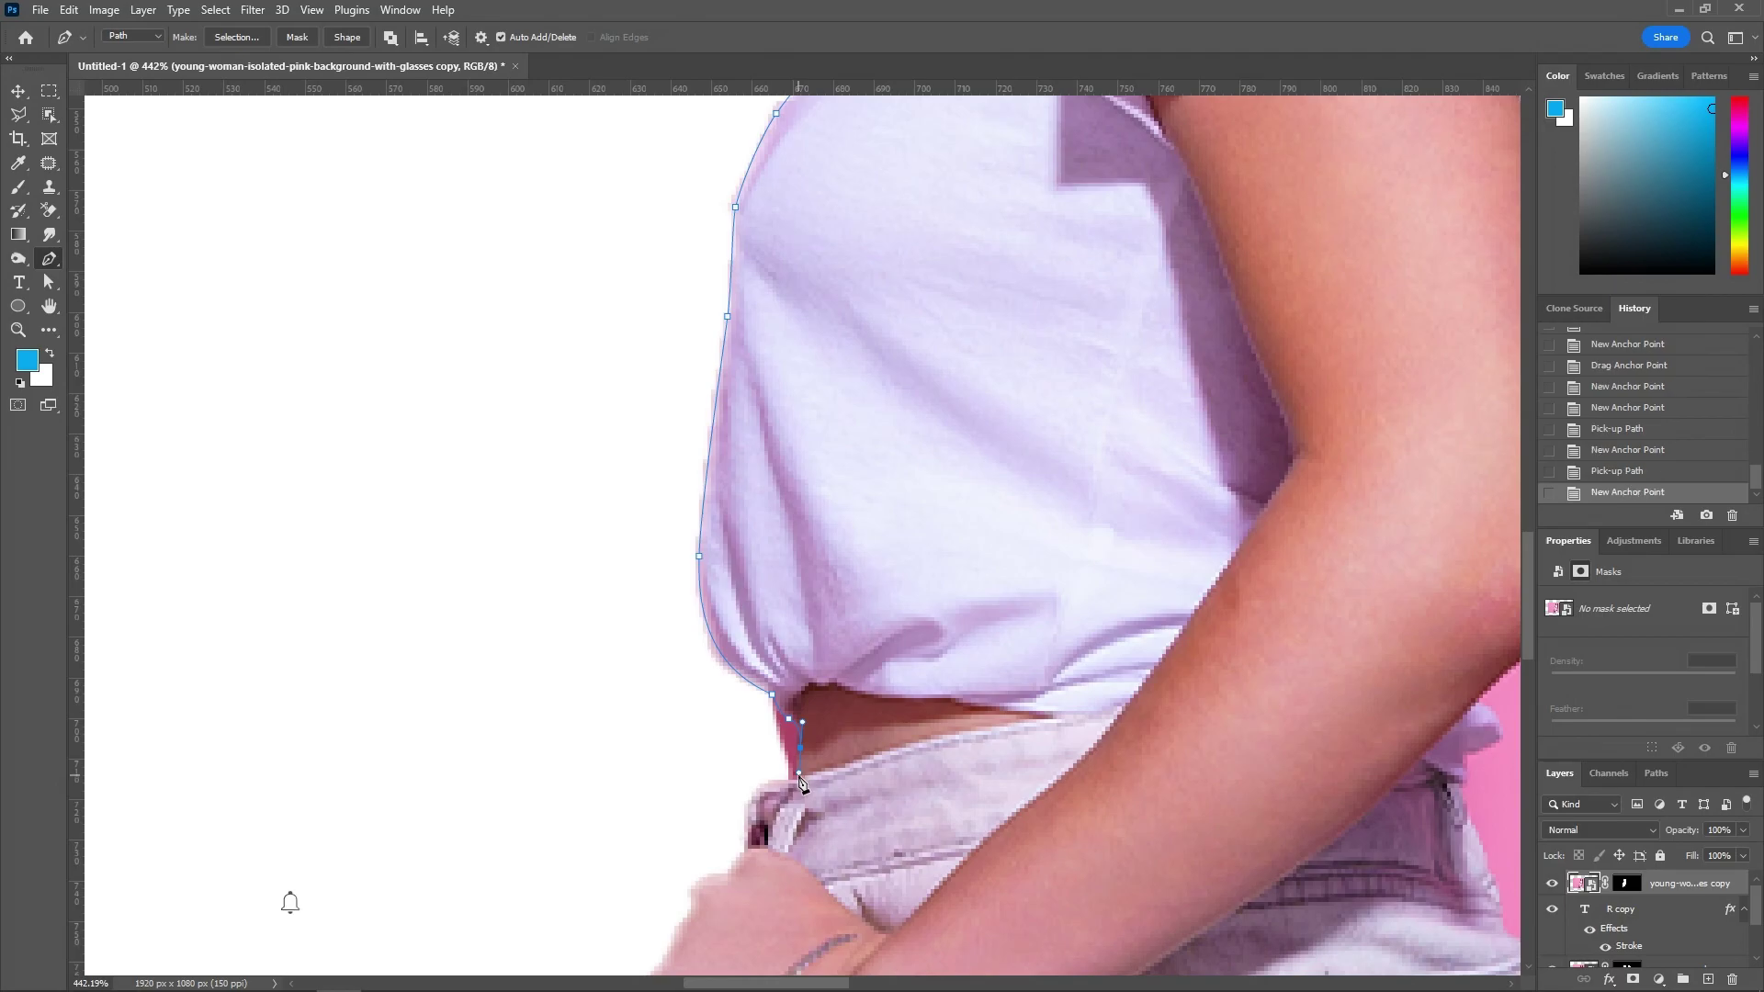
- Trace the path from the jeans waistband around the fist and fingers
{"action": "scroll", "coordinate": [790, 772], "scroll_direction": "down", "scroll_amount": 5}
{"action": "left_click", "coordinate": [750, 655]}
{"action": "left_click", "coordinate": [740, 700]}
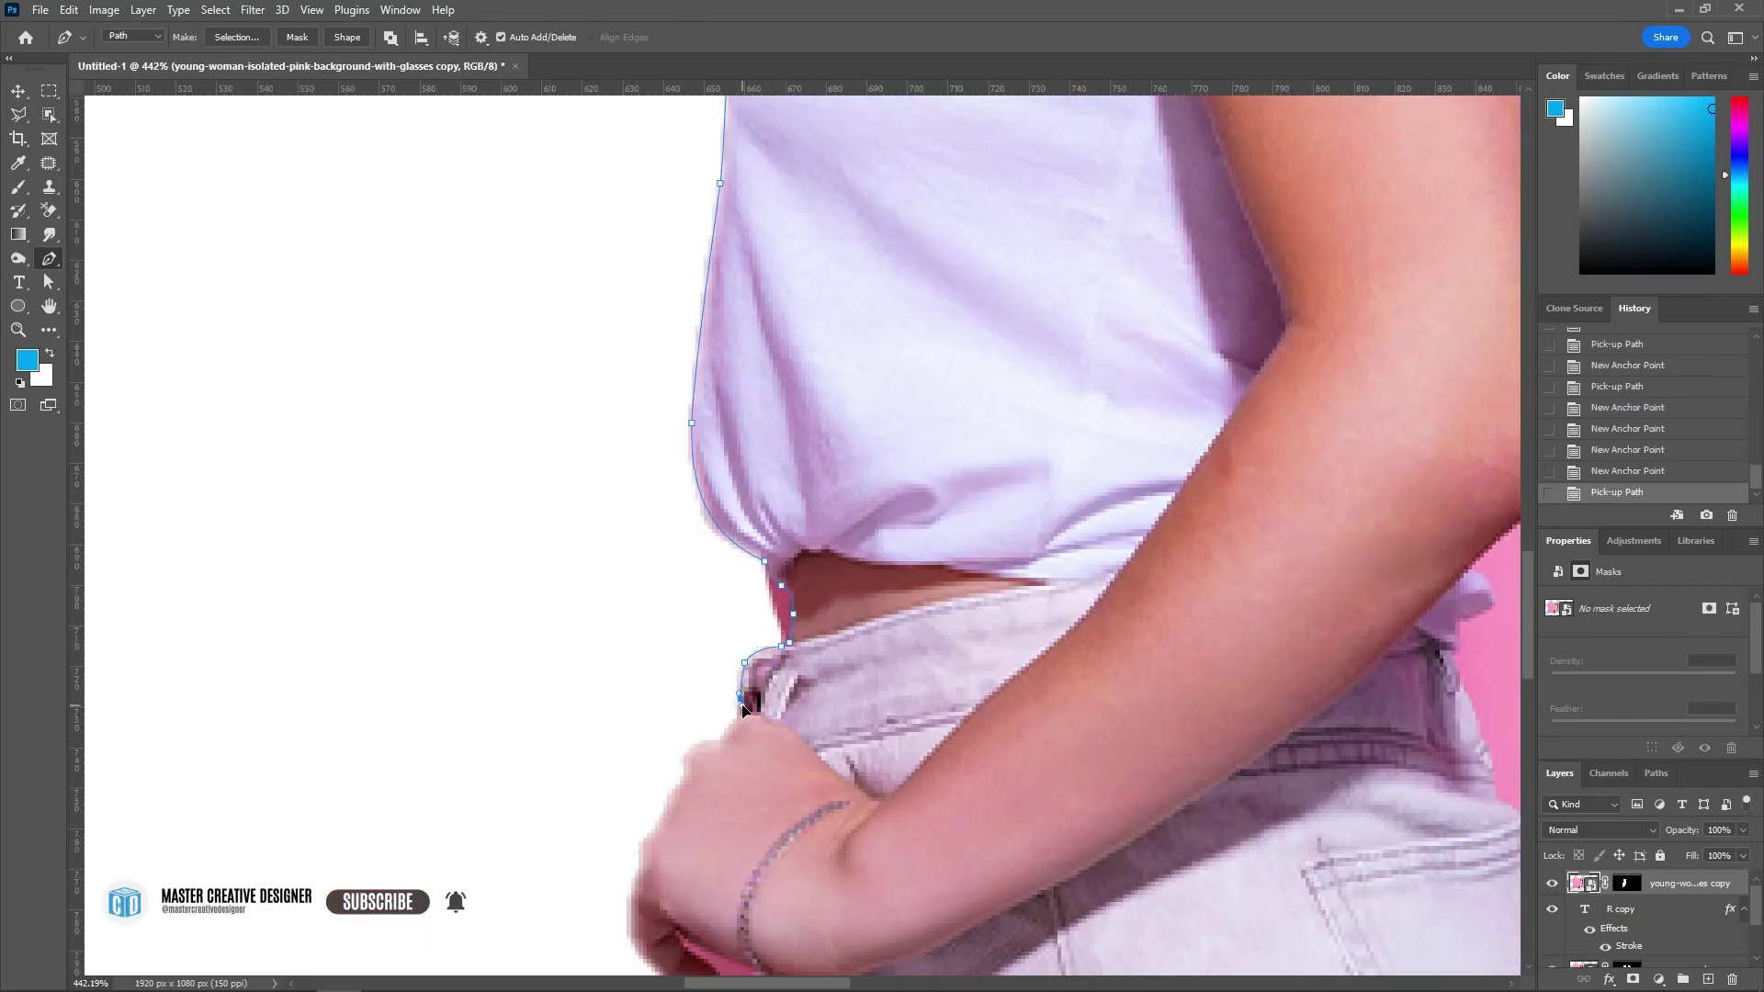
{"action": "left_click", "coordinate": [724, 735]}
{"action": "left_click_drag", "start_coordinate": [683, 752], "coordinate": [671, 767]}
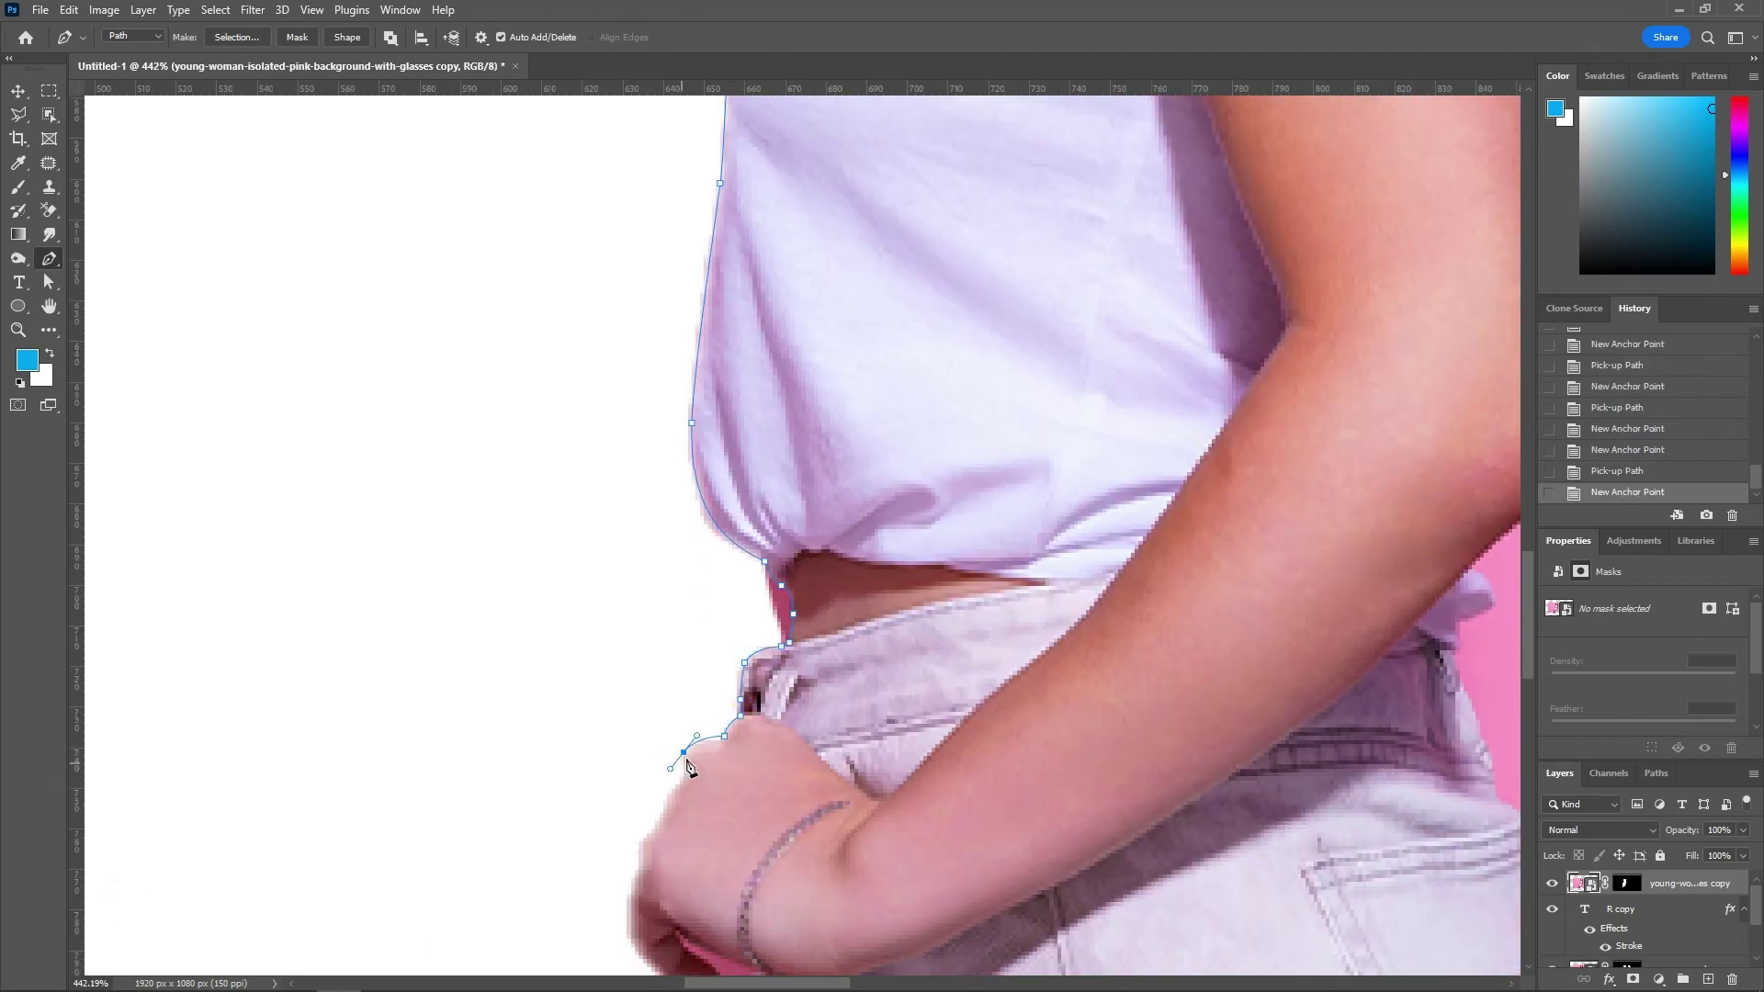
{"action": "left_click", "coordinate": [671, 780]}
{"action": "left_click_drag", "start_coordinate": [651, 792], "coordinate": [642, 806]}
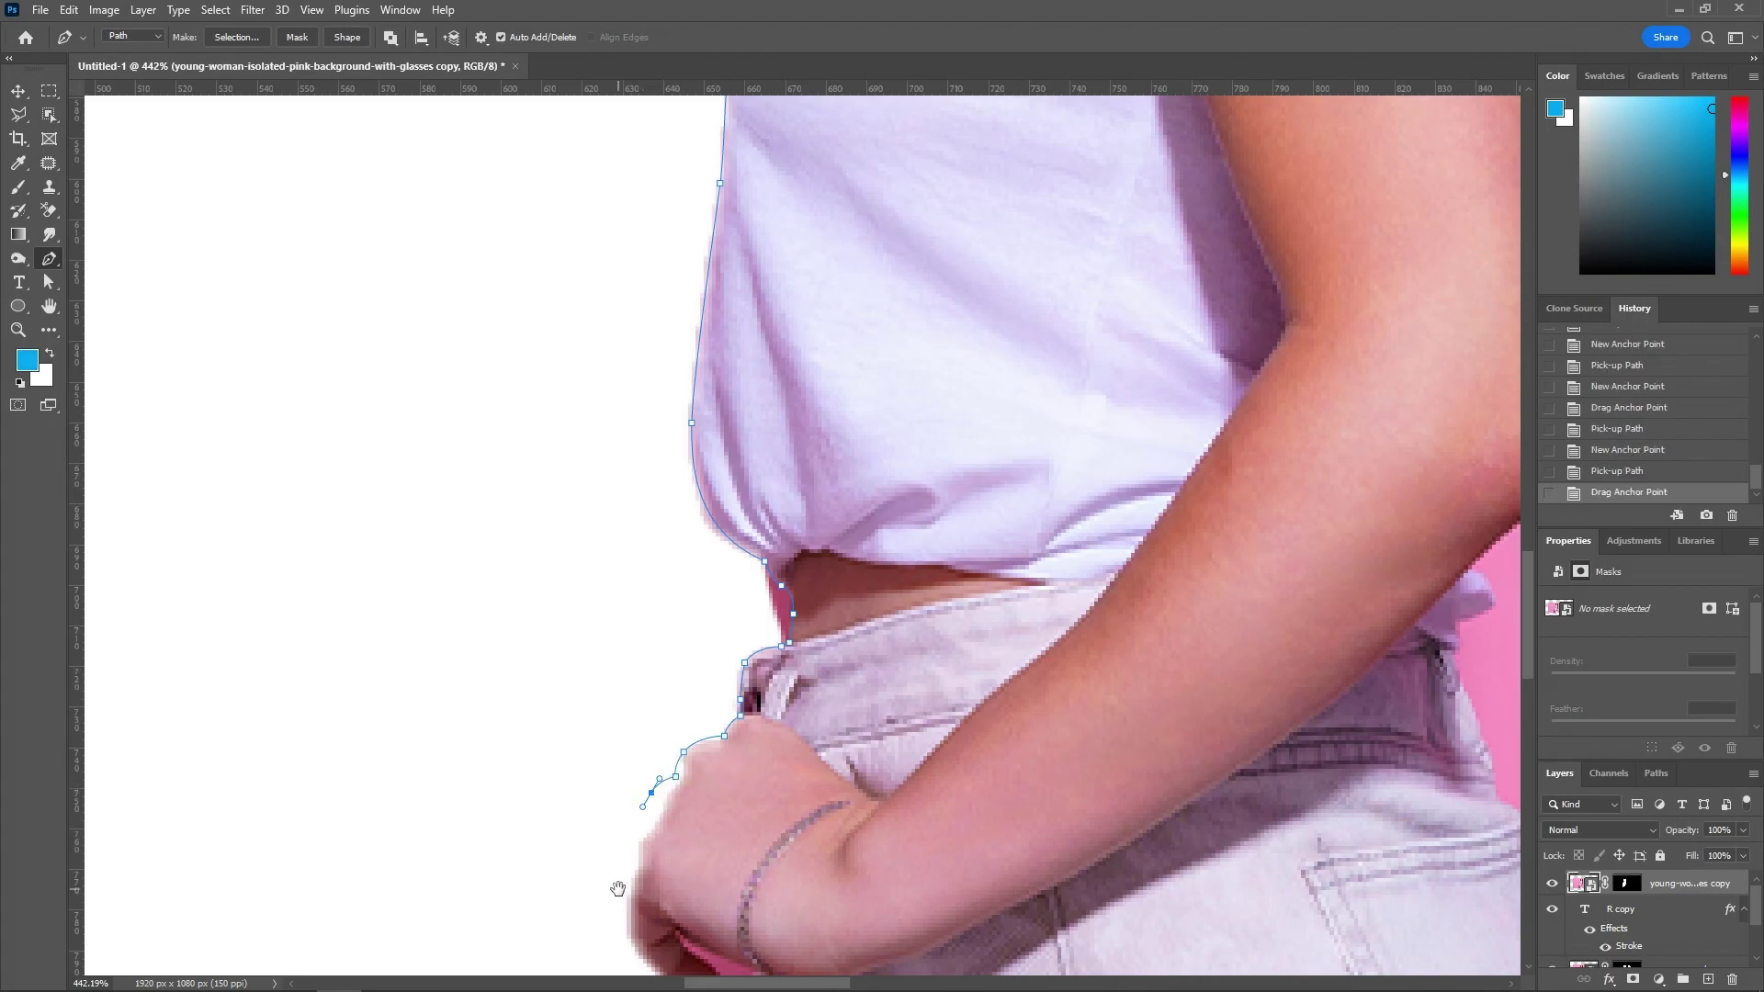
{"action": "left_click_drag", "start_coordinate": [617, 889], "coordinate": [590, 674]}
{"action": "left_click_drag", "start_coordinate": [598, 714], "coordinate": [619, 740]}
{"action": "left_click_drag", "start_coordinate": [684, 788], "coordinate": [751, 805]}
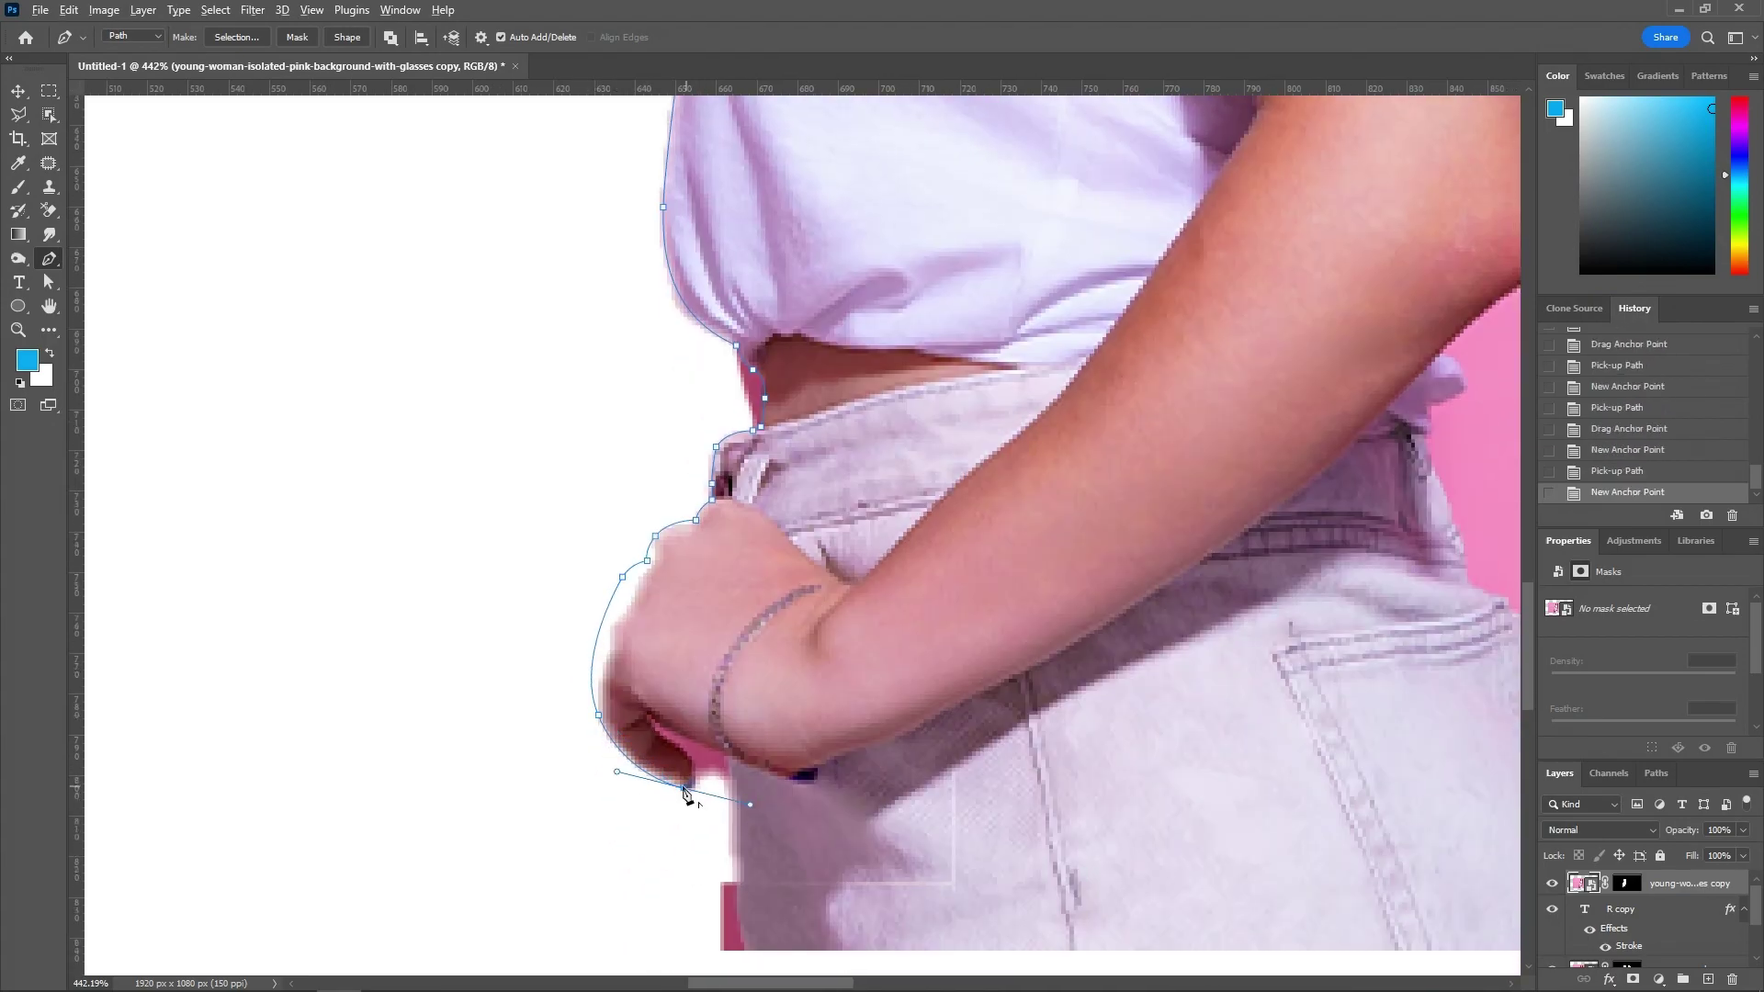
{"action": "mouse_move", "coordinate": [683, 757]}
{"action": "left_mouse_down"}
{"action": "mouse_move", "coordinate": [645, 715]}
{"action": "mouse_move", "coordinate": [731, 765]}
{"action": "left_mouse_up"}
- Add anchors up the left side and close the path at its start
{"action": "scroll", "coordinate": [740, 912], "scroll_direction": "up", "scroll_amount": 5}
{"action": "left_click", "coordinate": [591, 394]}
{"action": "left_click", "coordinate": [598, 334]}
{"action": "scroll", "coordinate": [642, 256], "scroll_direction": "up", "scroll_amount": 5}
{"action": "left_click", "coordinate": [730, 527]}
- Turn the path into a selection and paint out photo beside the hip and arm on the mask
{"action": "scroll", "coordinate": [753, 587], "scroll_direction": "down", "scroll_amount": 5}
{"action": "key", "text": "ctrl+Return"}
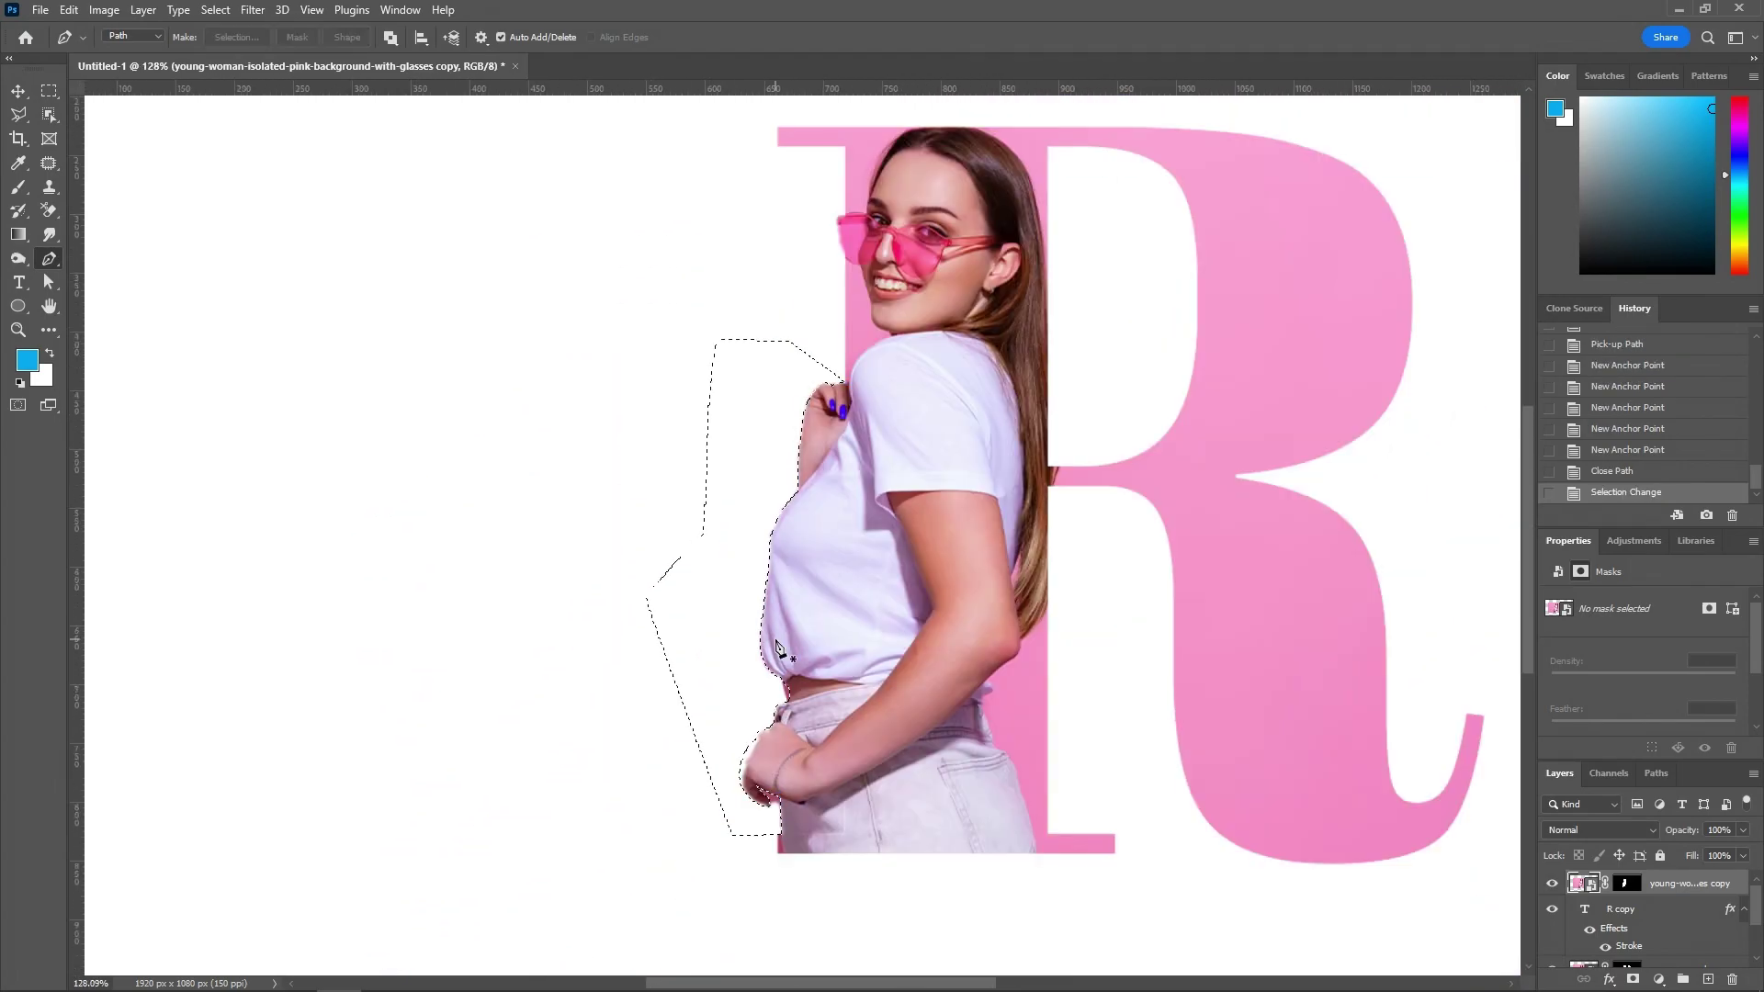
{"action": "key", "text": "b"}
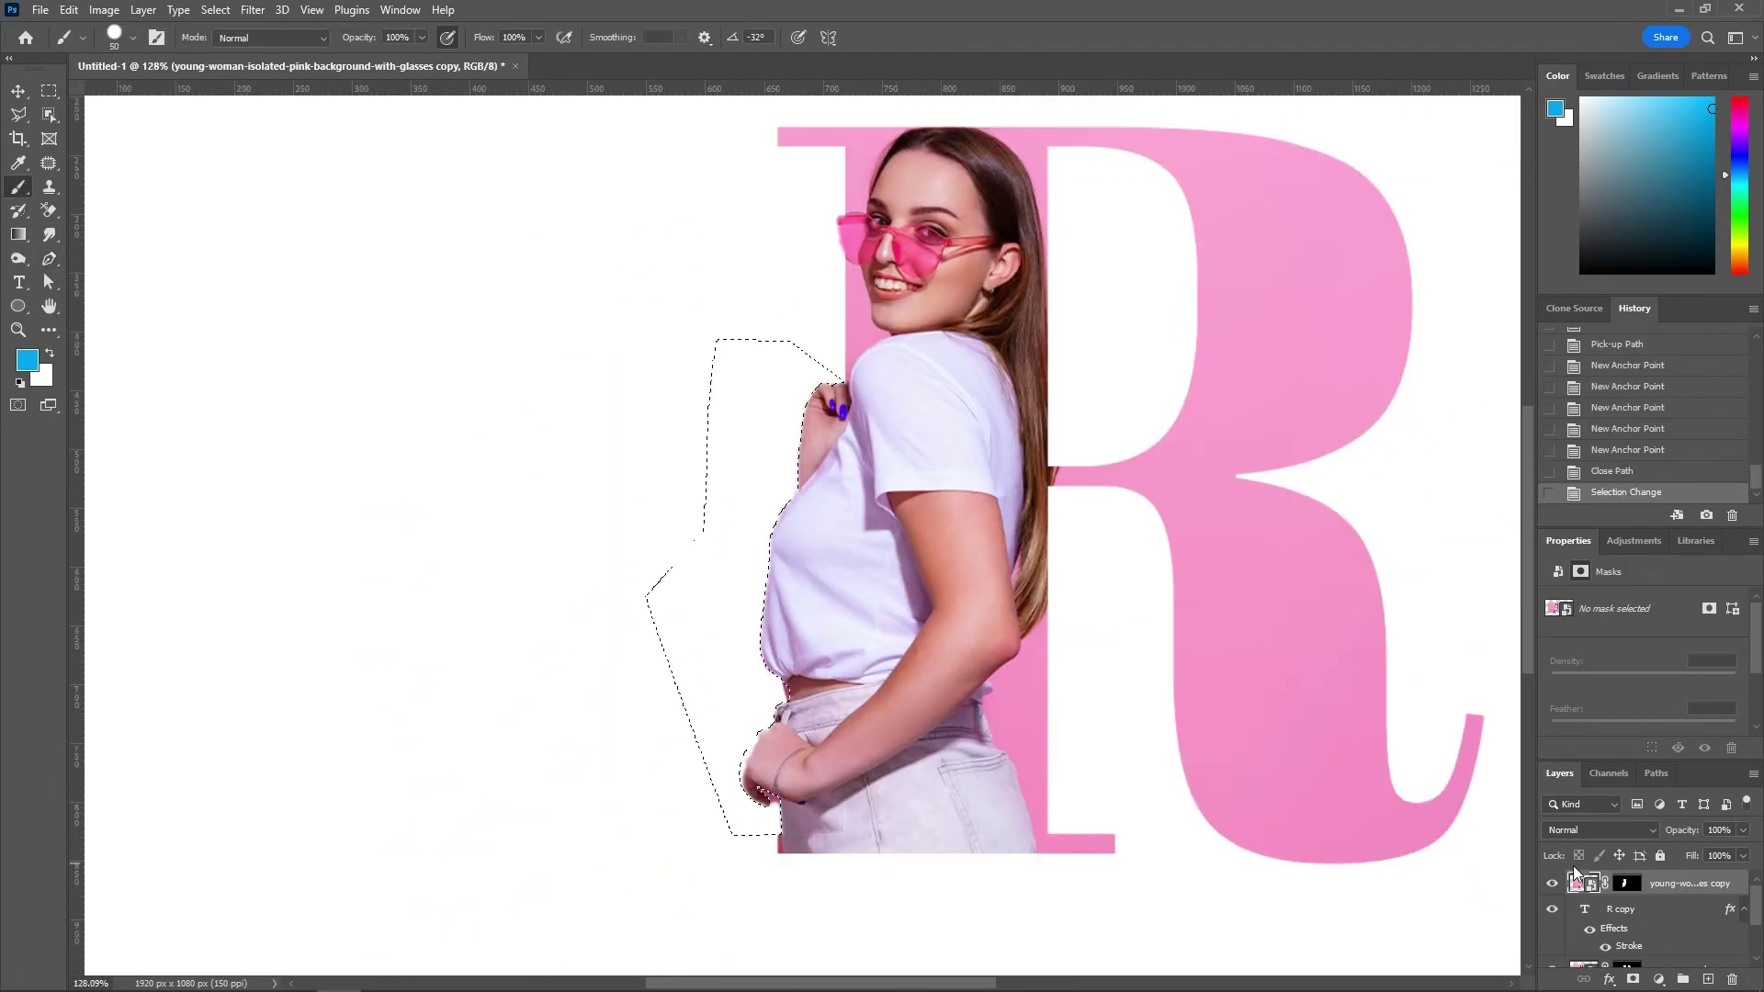
{"action": "left_click", "coordinate": [1624, 883]}
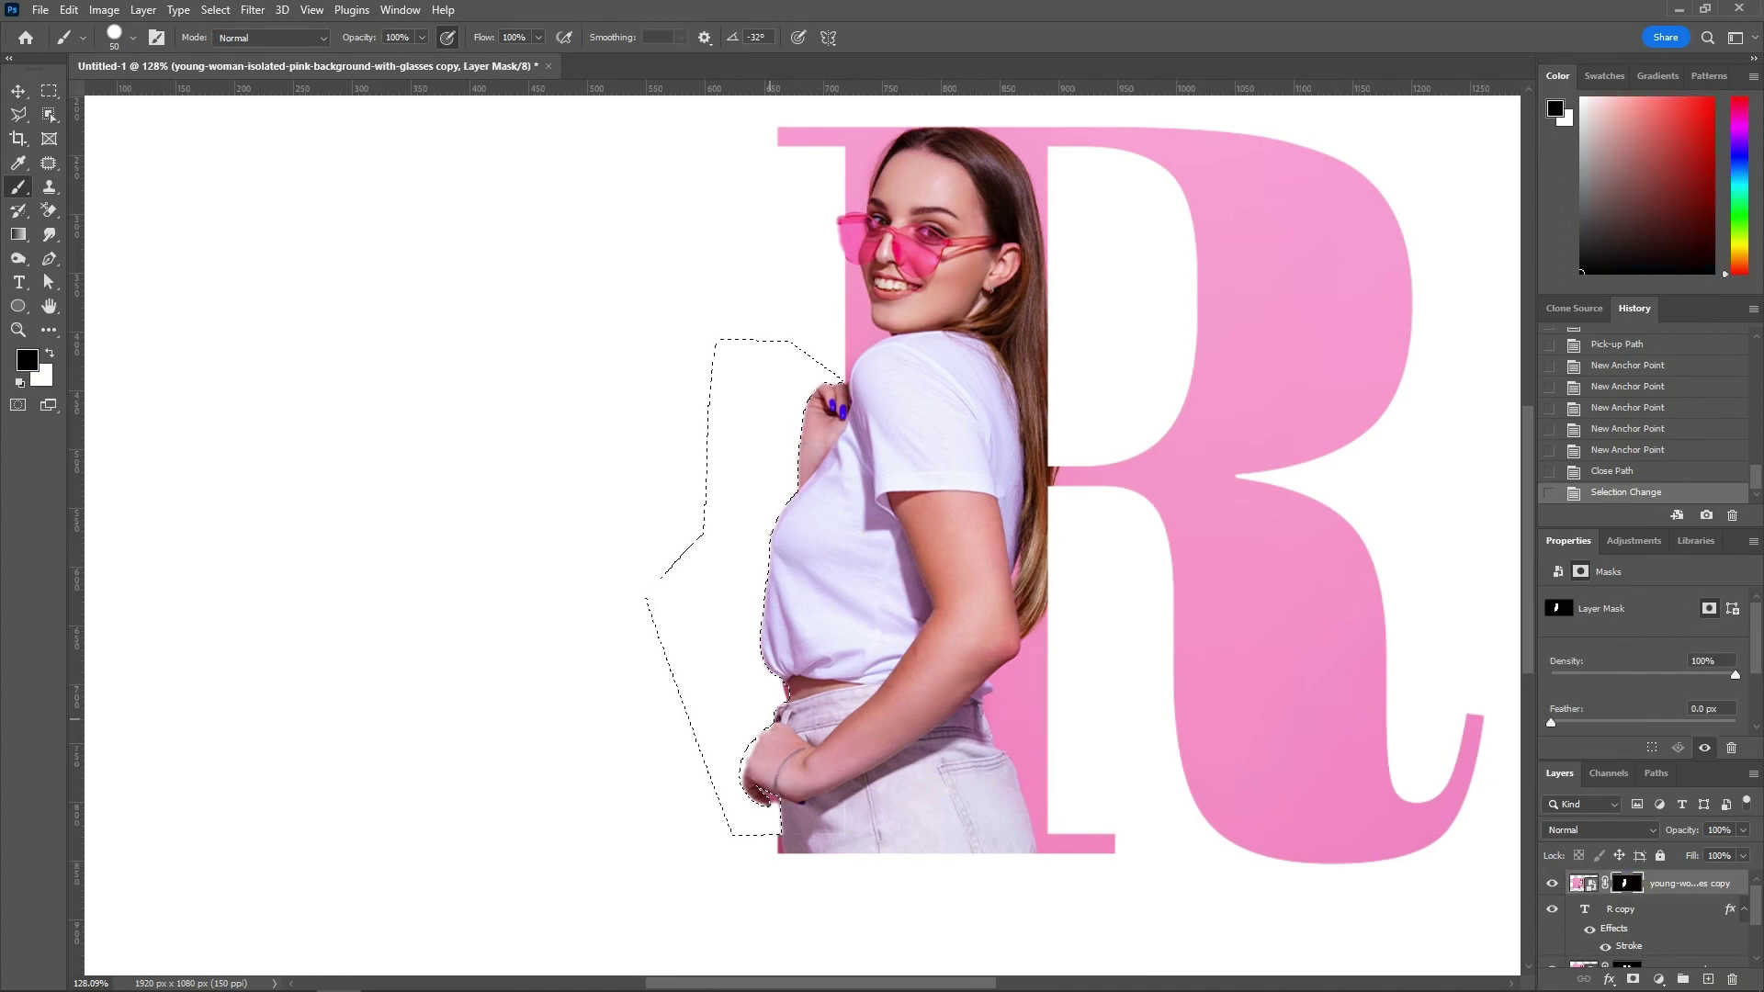
{"action": "left_click_drag", "start_coordinate": [780, 691], "coordinate": [761, 702]}
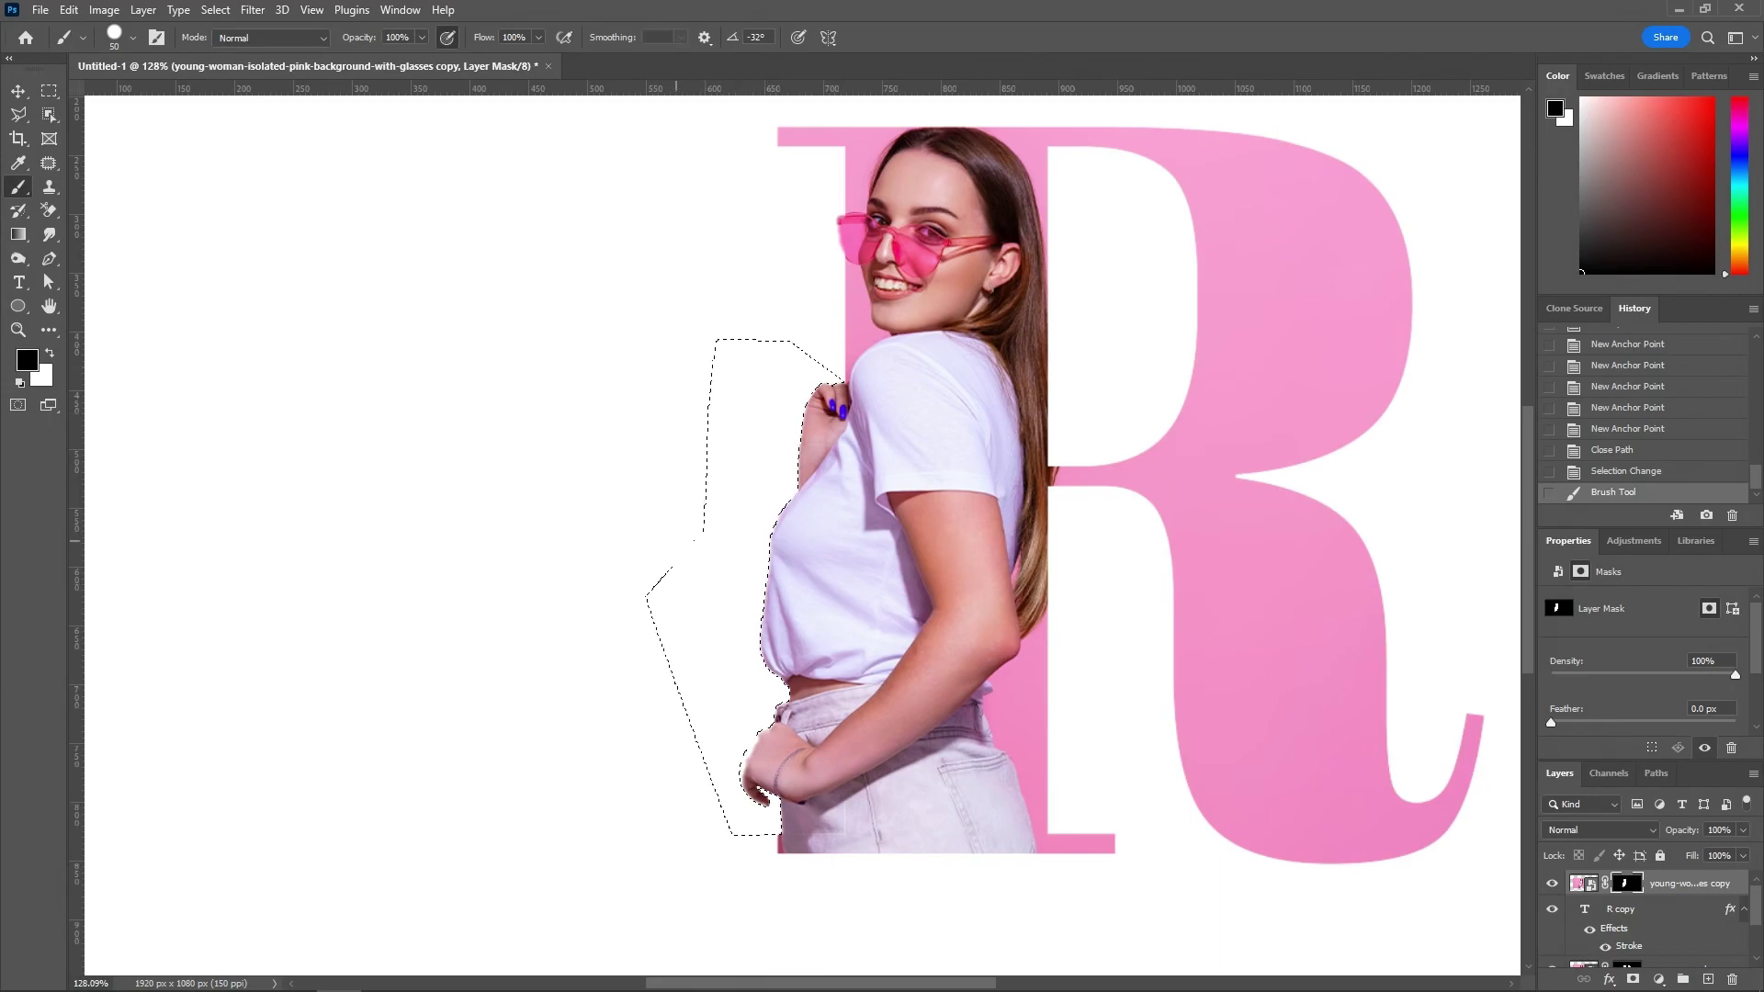
{"action": "left_click_drag", "start_coordinate": [824, 857], "coordinate": [753, 781]}
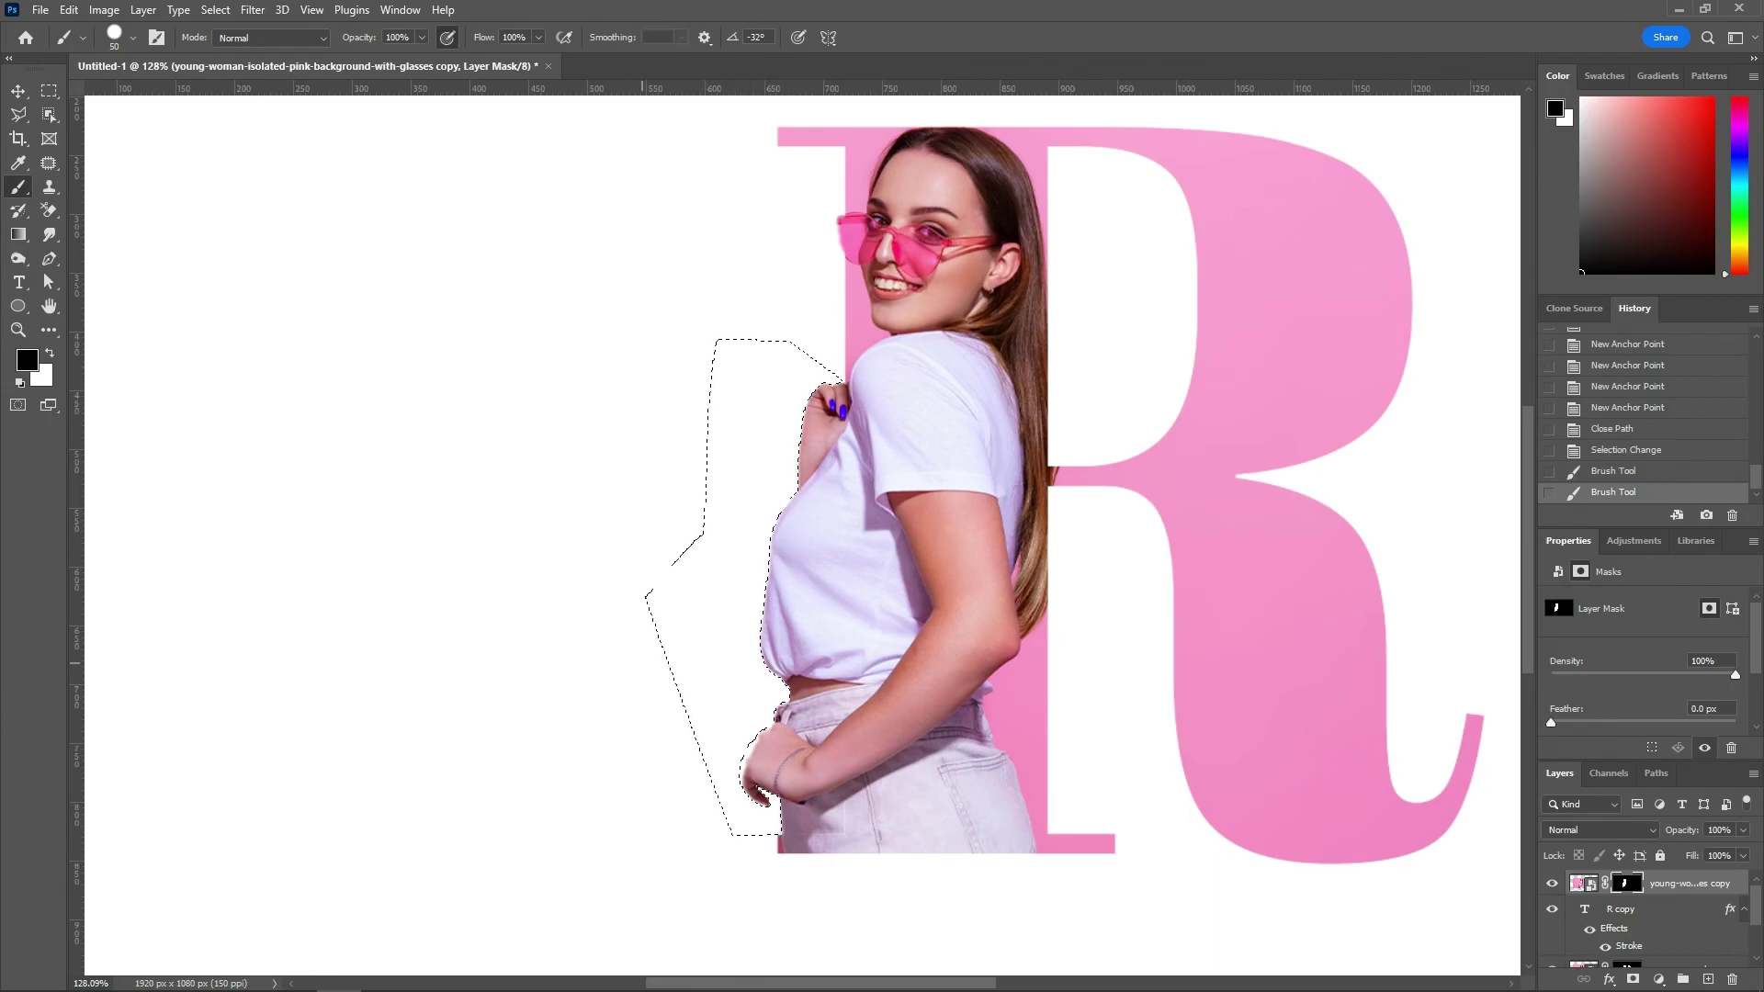
- Invert the selection and paint white on the mask to restore the shirt edge
{"action": "key", "text": "ctrl+shift+i"}
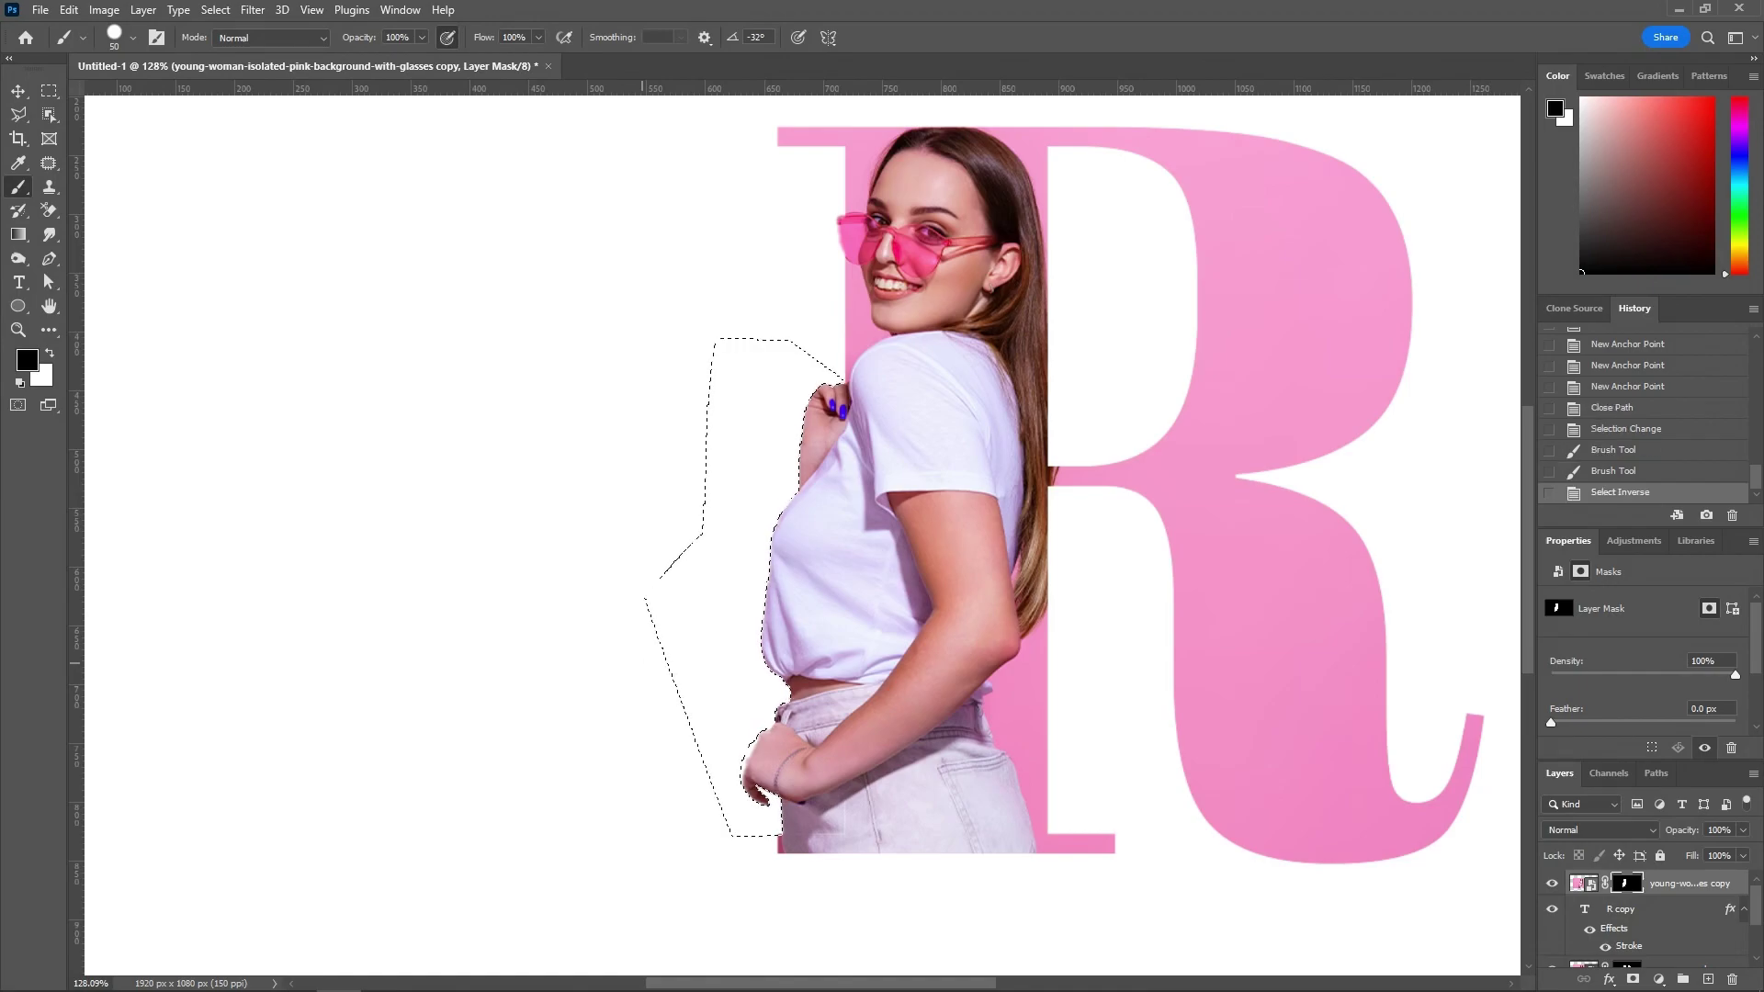
{"action": "scroll", "coordinate": [751, 725], "scroll_direction": "up", "scroll_amount": 3}
{"action": "scroll", "coordinate": [751, 725], "scroll_direction": "up", "scroll_amount": 3}
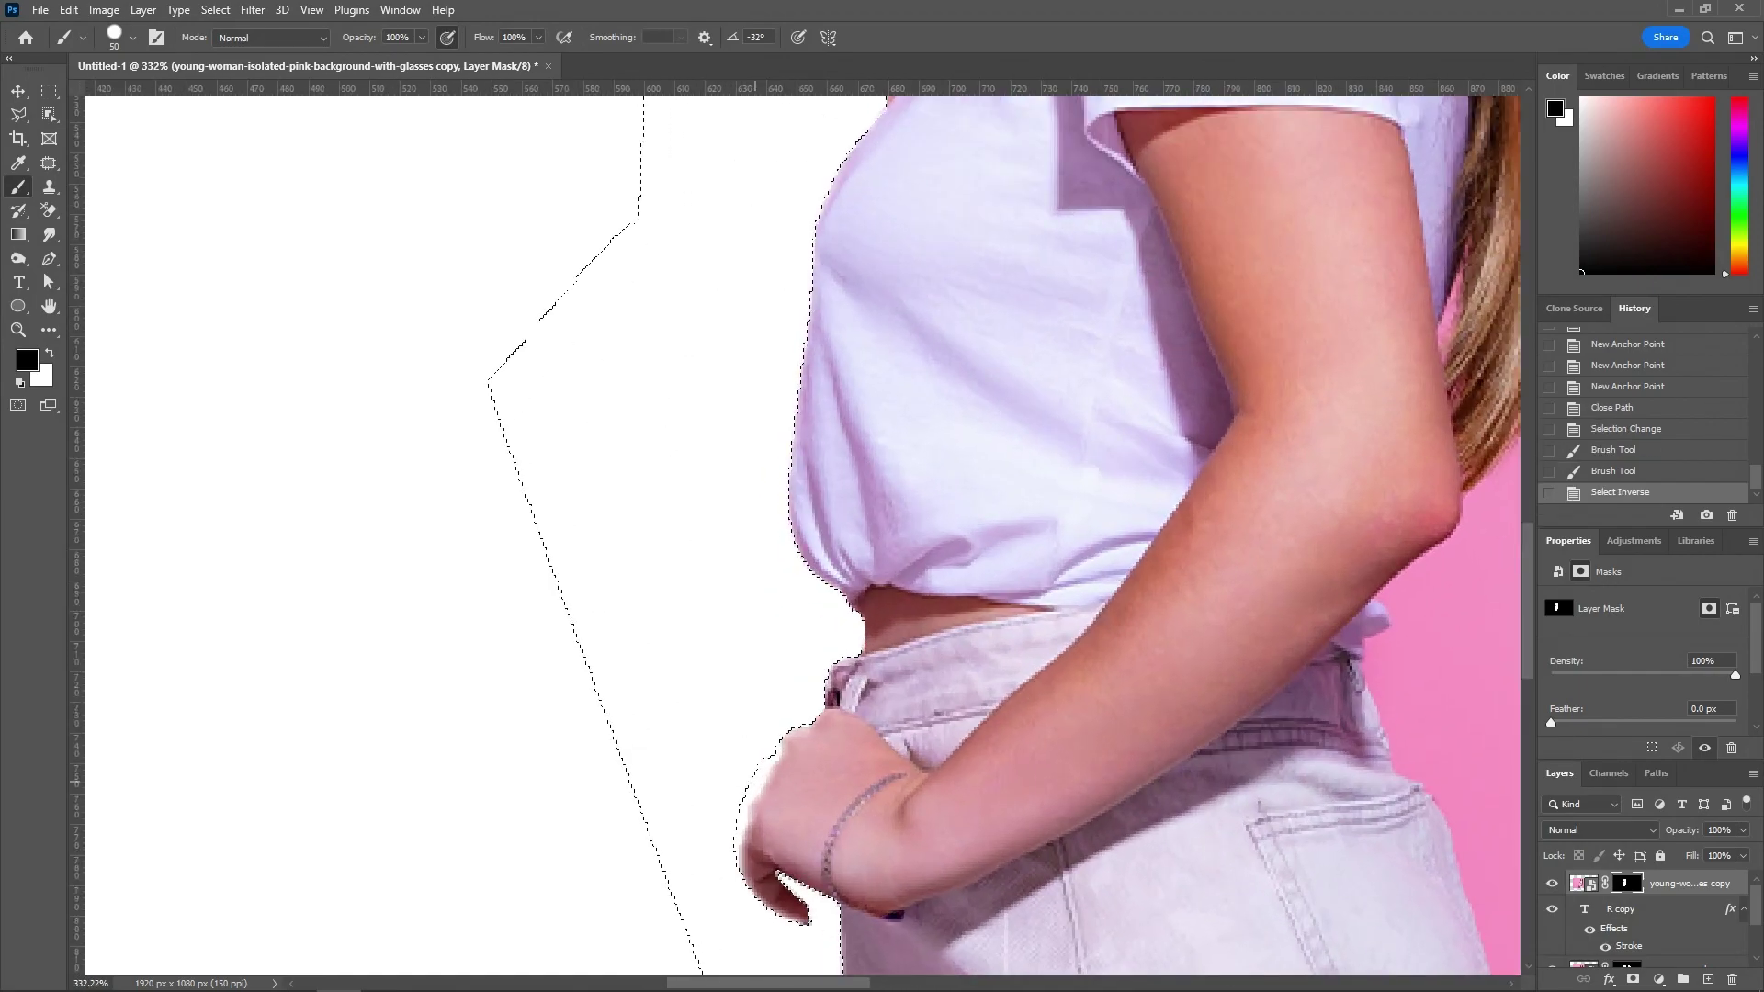
{"action": "key", "text": "x"}
{"action": "left_click_drag", "start_coordinate": [748, 775], "coordinate": [735, 760]}
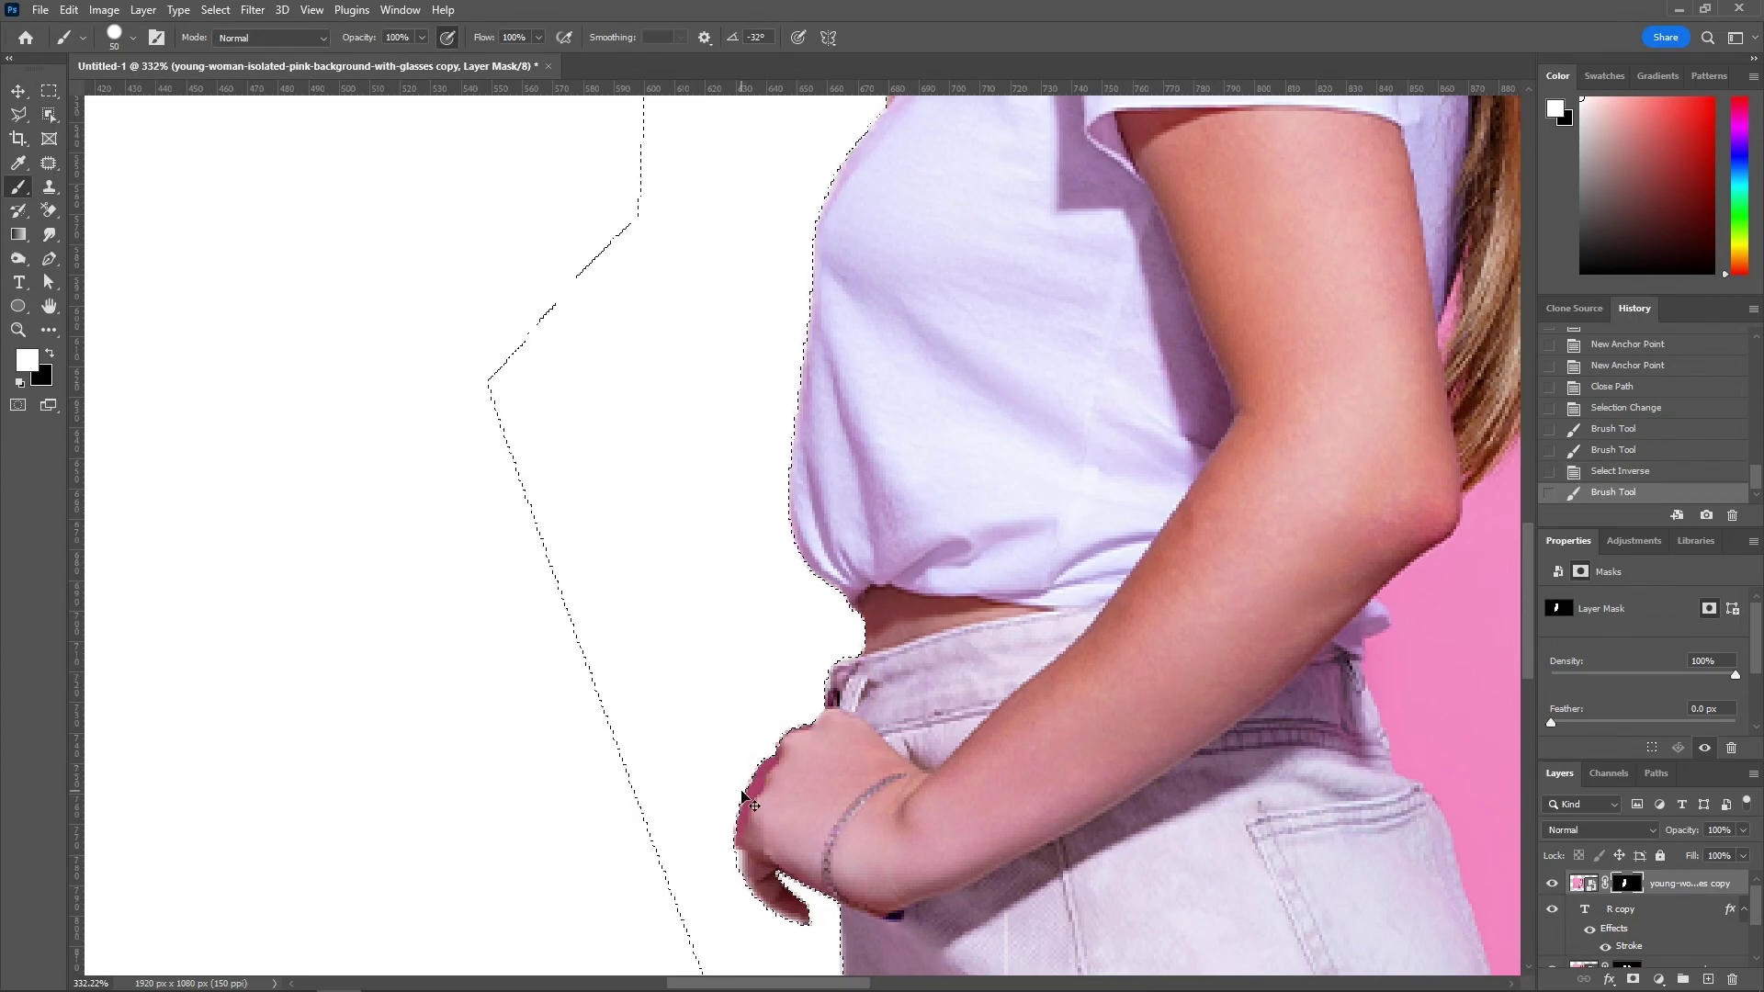
{"action": "key", "text": "ctrl+z"}
{"action": "left_click_drag", "start_coordinate": [799, 501], "coordinate": [788, 582]}
{"action": "left_click_drag", "start_coordinate": [794, 510], "coordinate": [806, 374]}
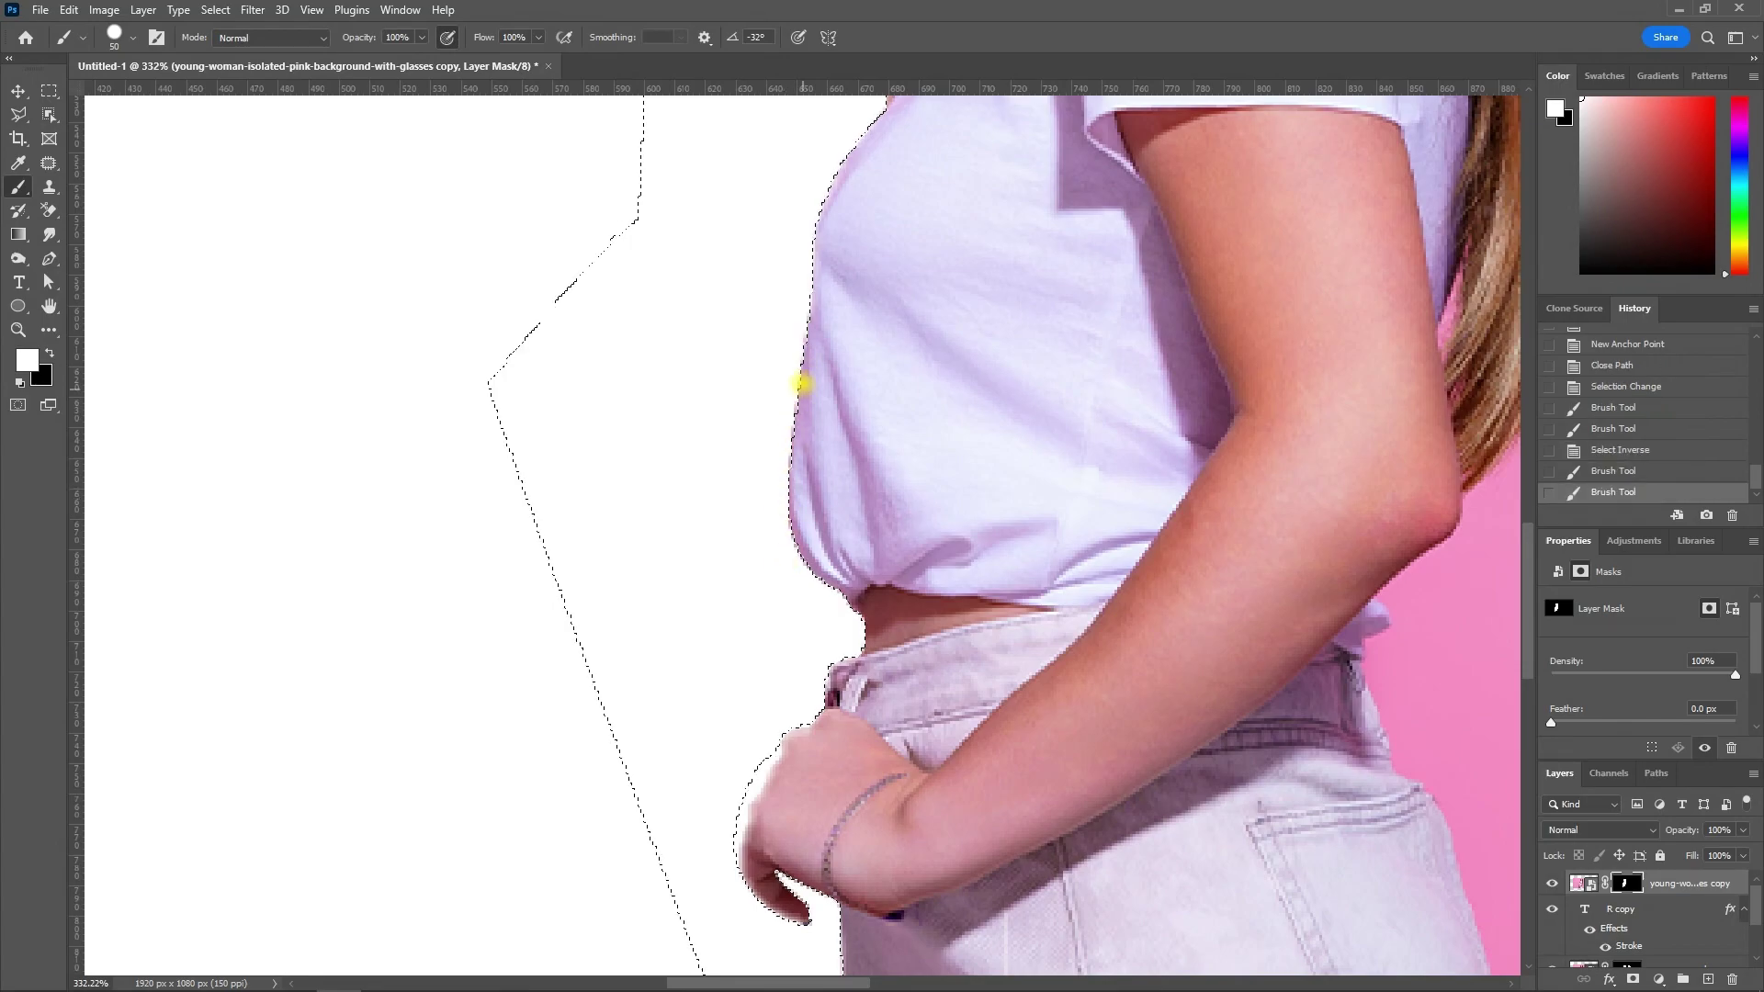
- Touch up the mask around the upper chest and raised hand, then drop the selection
{"action": "scroll", "coordinate": [817, 413], "scroll_direction": "up", "scroll_amount": 3}
{"action": "left_click_drag", "start_coordinate": [831, 568], "coordinate": [845, 519]}
{"action": "left_click_drag", "start_coordinate": [843, 482], "coordinate": [880, 424]}
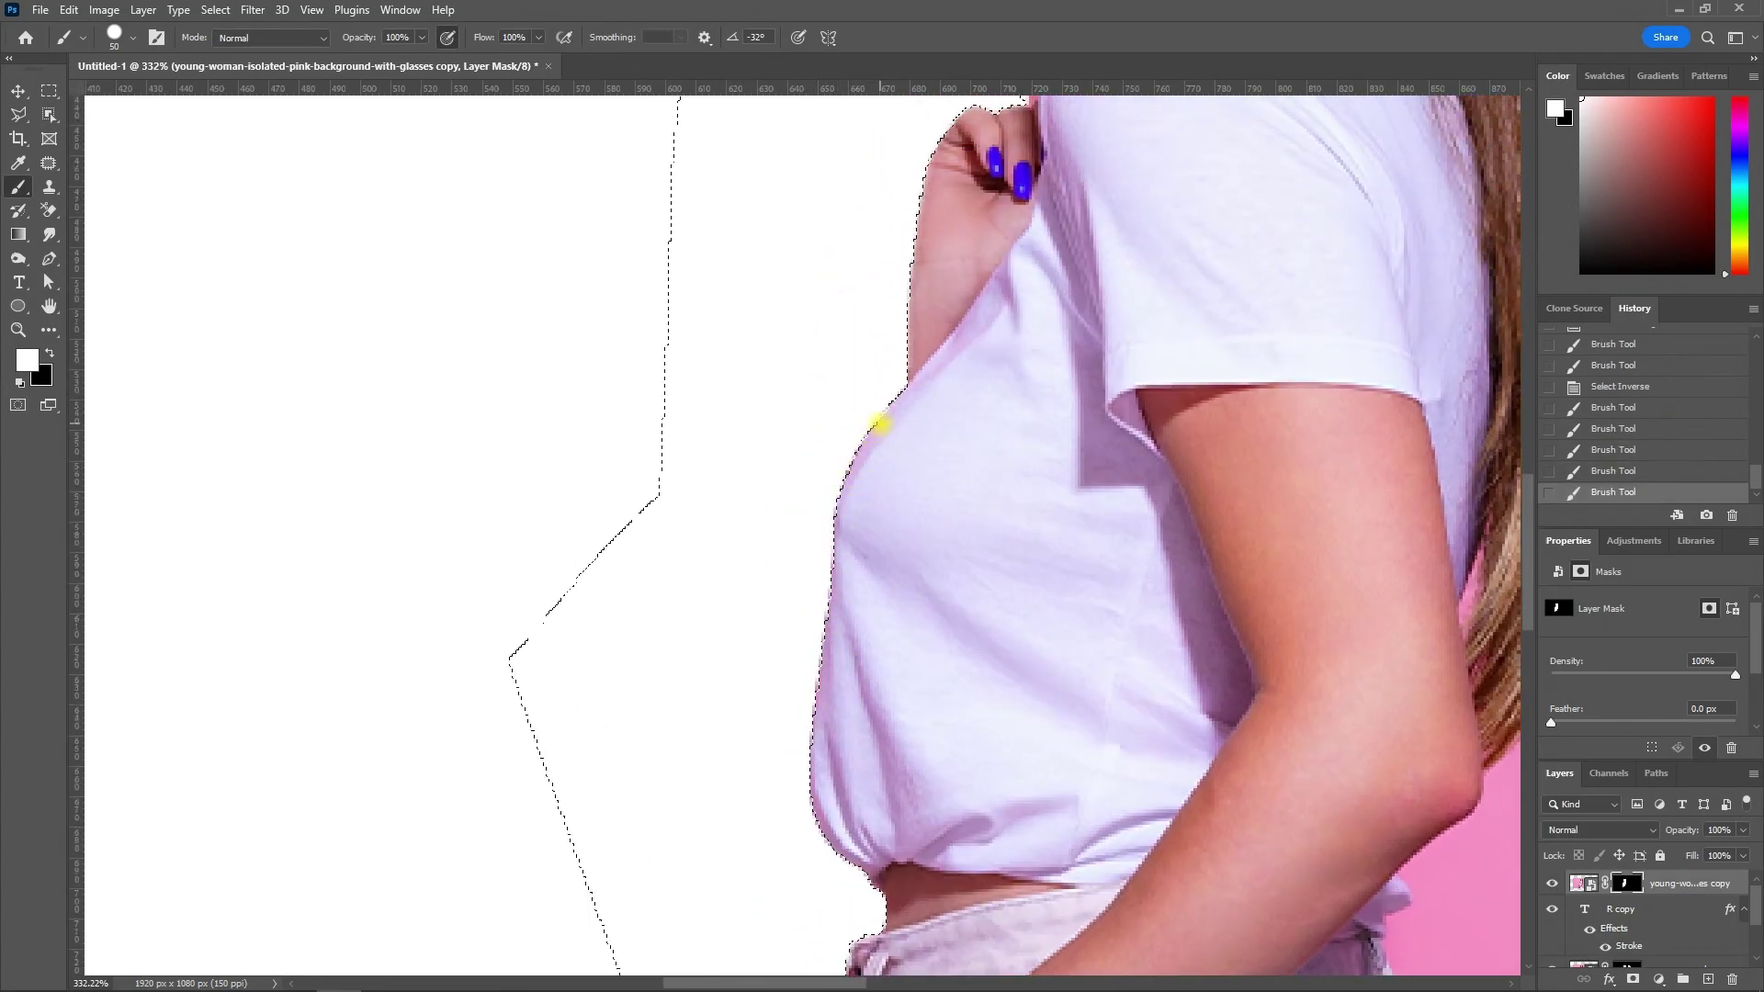
{"action": "scroll", "coordinate": [925, 583], "scroll_direction": "up", "scroll_amount": 1}
{"action": "scroll", "coordinate": [925, 582], "scroll_direction": "up", "scroll_amount": 5}
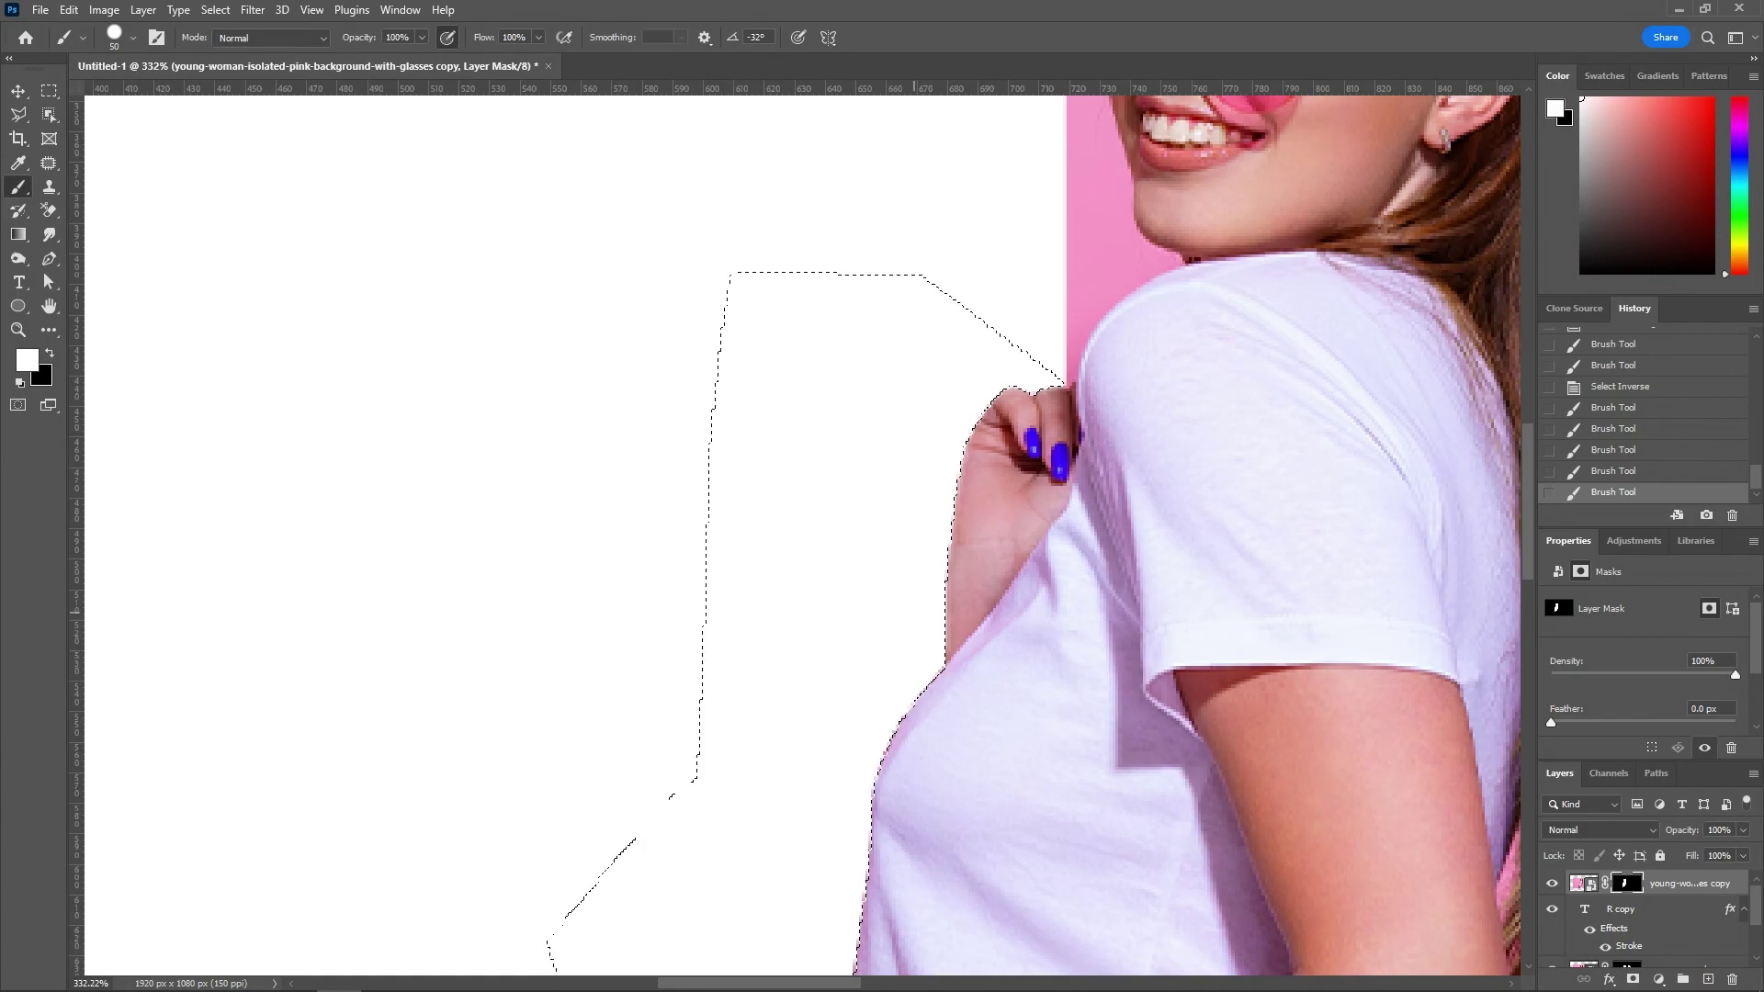
{"action": "key", "text": "ctrl+d"}
{"action": "key", "text": "v"}
{"action": "key", "text": "ctrl+0"}
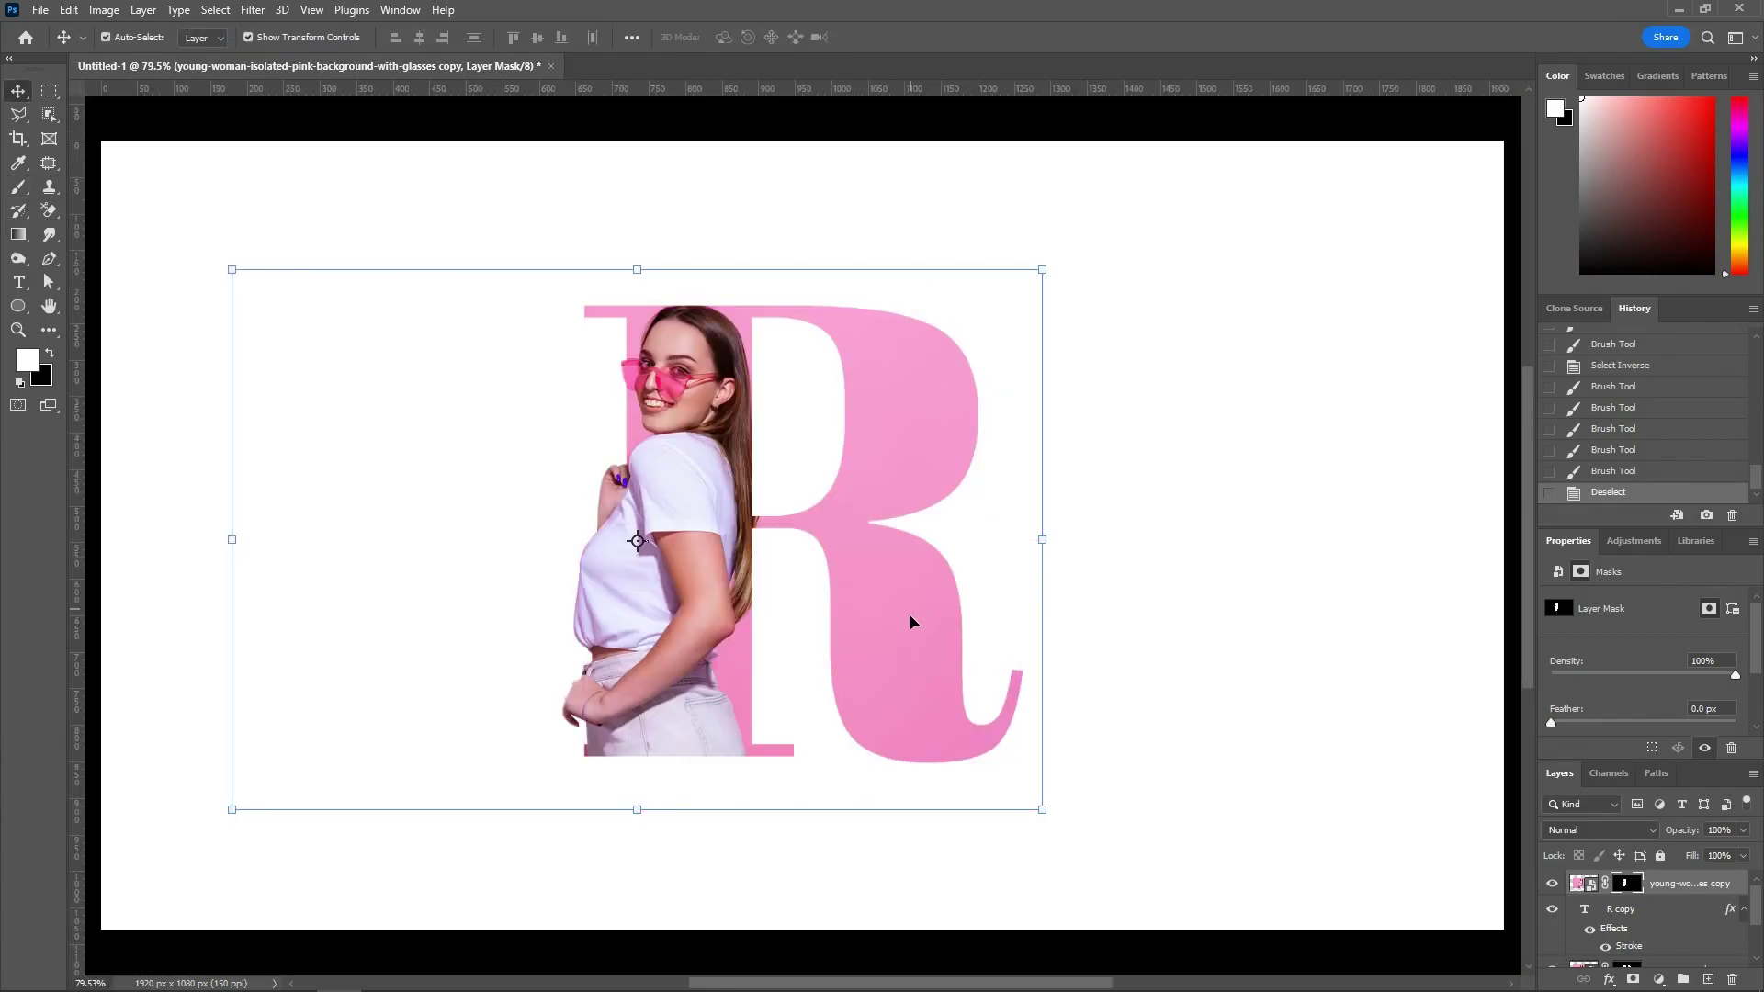
- Fill the Background layer with a pink radial gradient spreading outward from the canvas centre
{"action": "left_click", "coordinate": [916, 847]}
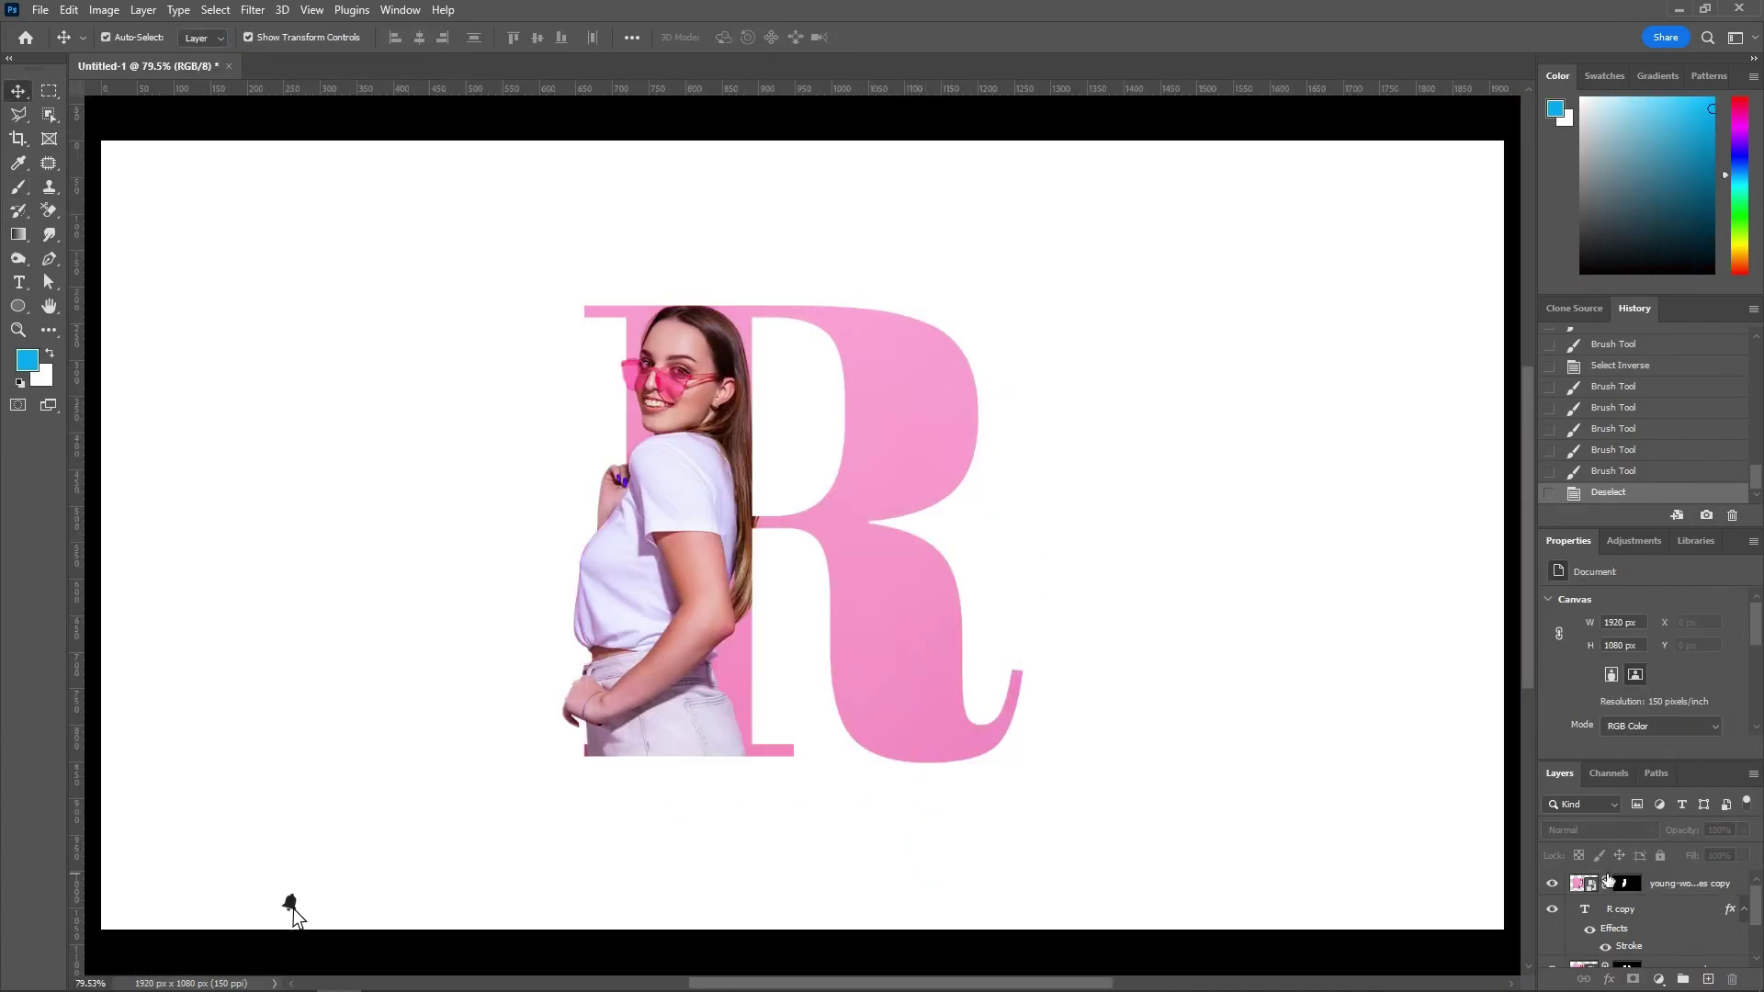
{"action": "scroll", "coordinate": [1671, 931], "scroll_direction": "down", "scroll_amount": 2}
{"action": "left_click", "coordinate": [1581, 961]}
{"action": "left_click", "coordinate": [18, 234]}
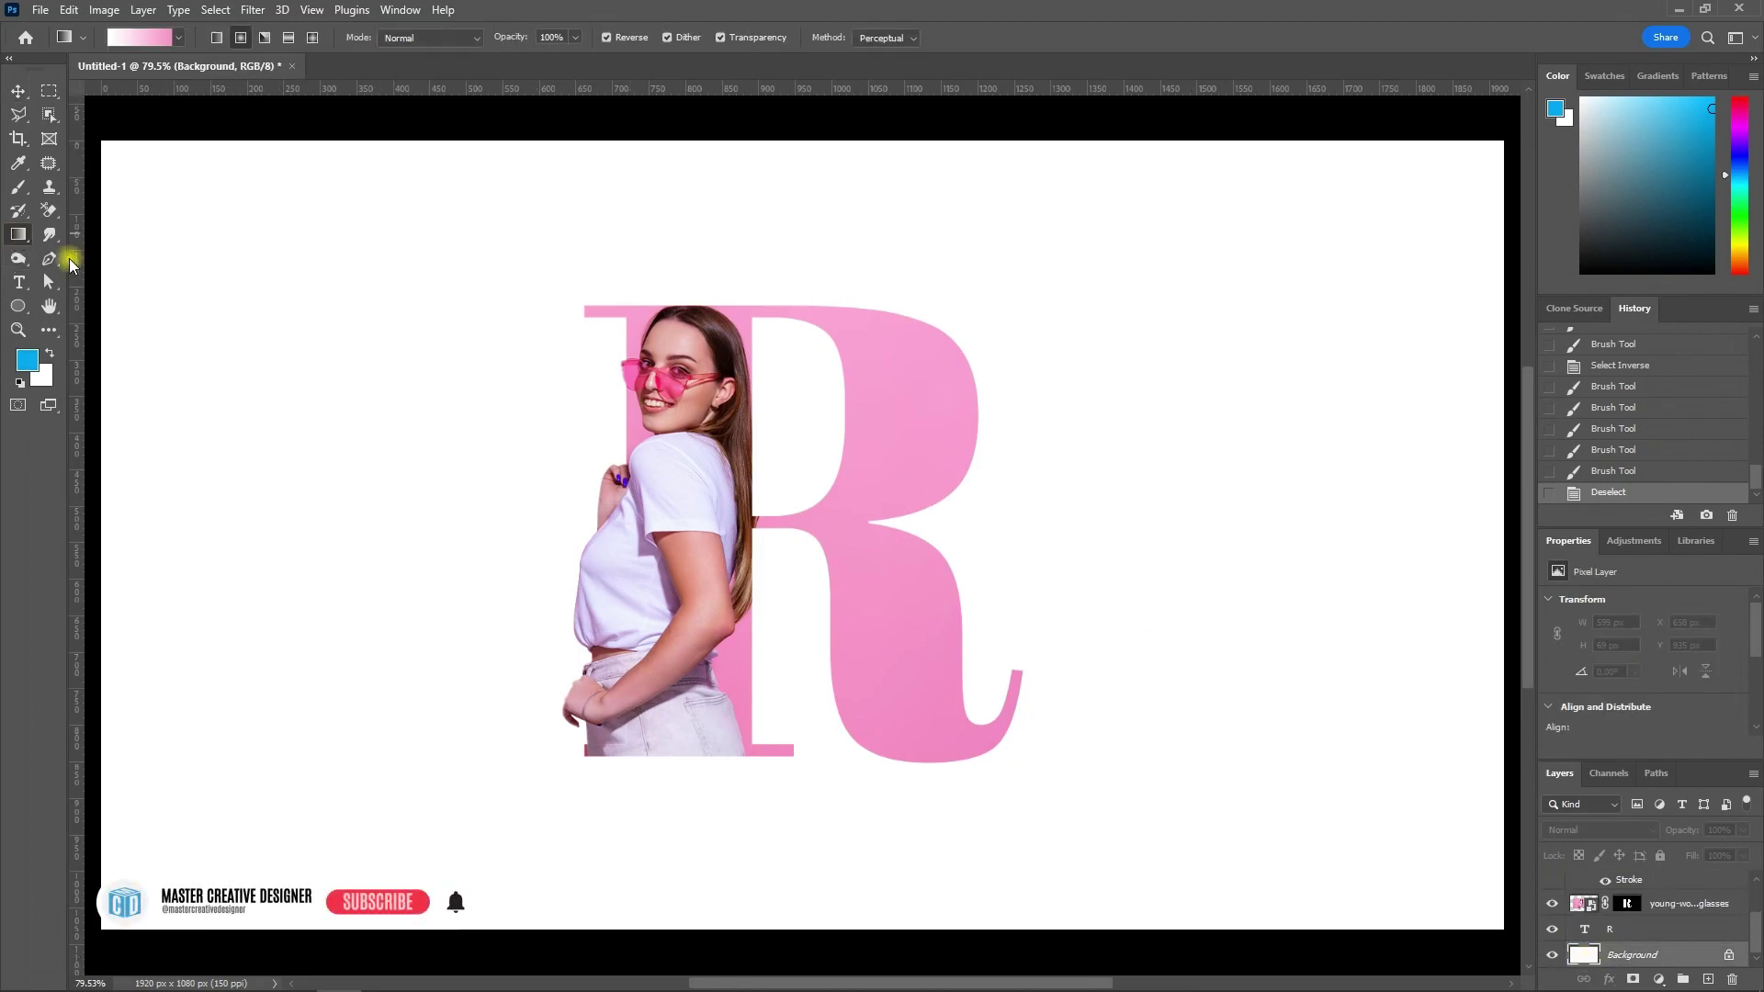
{"action": "left_click_drag", "start_coordinate": [749, 550], "coordinate": [1391, 537]}
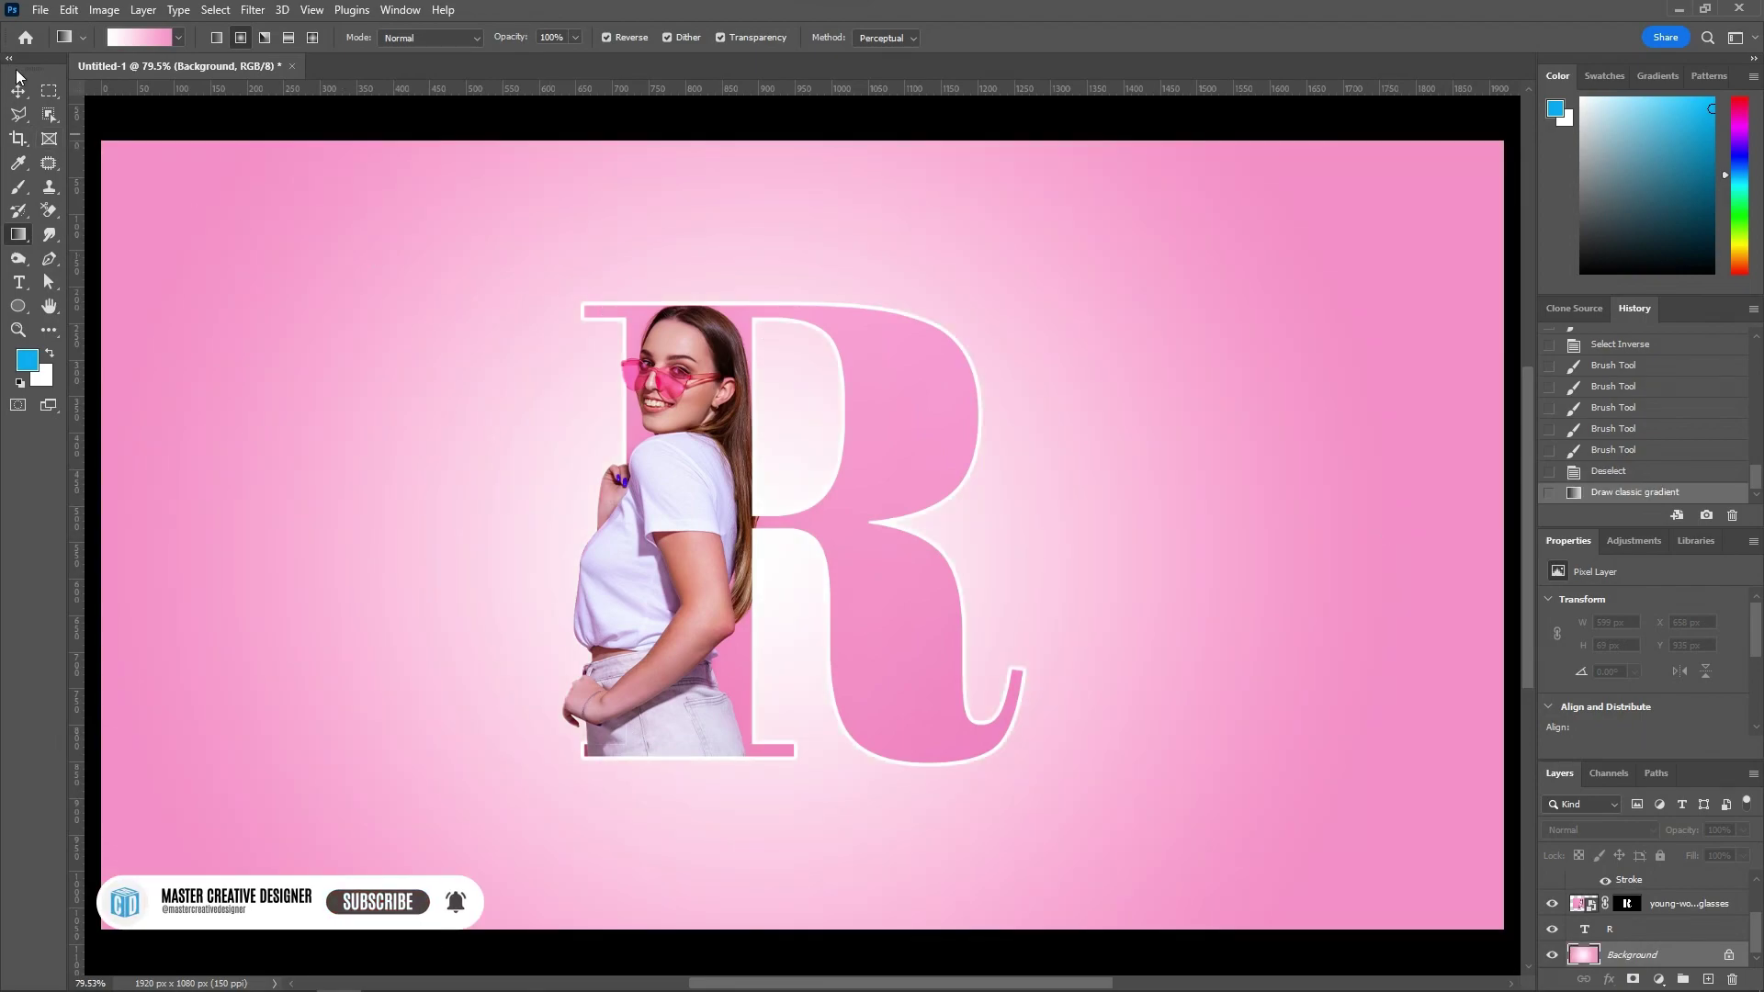
{"action": "key", "text": "u"}
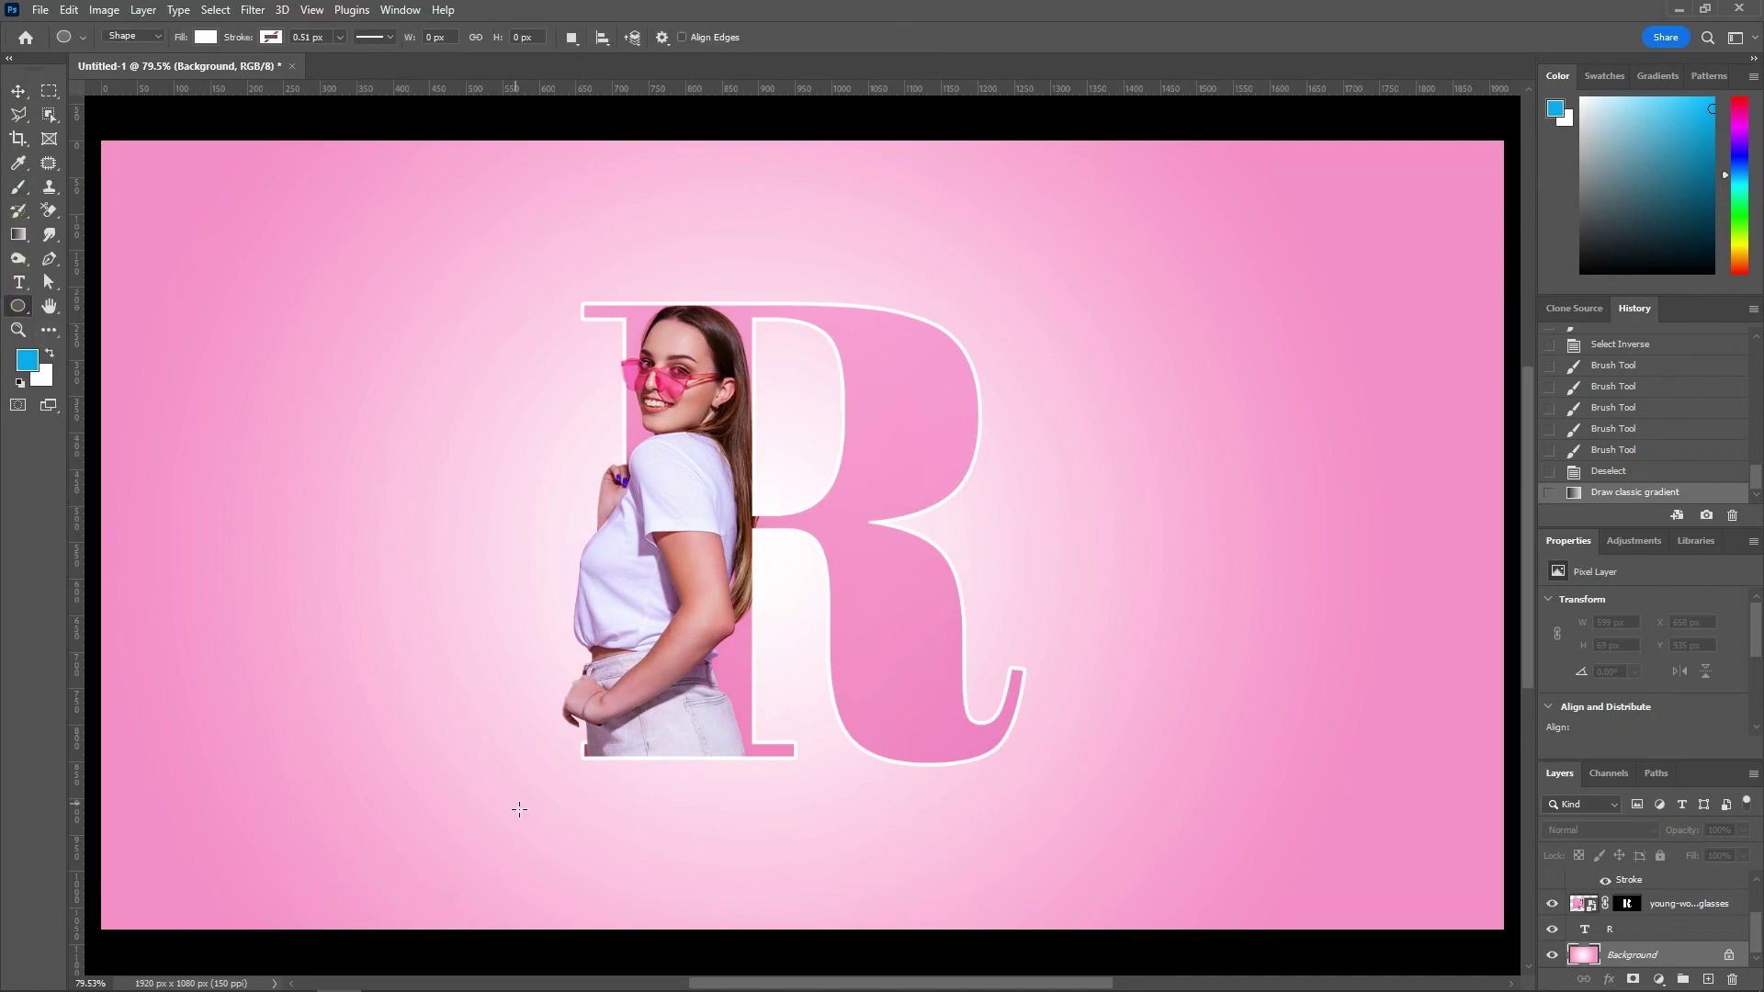
- Draw a flat ellipse about 686 px wide below the R and fill it black
{"action": "left_click_drag", "start_coordinate": [537, 820], "coordinate": [1036, 829]}
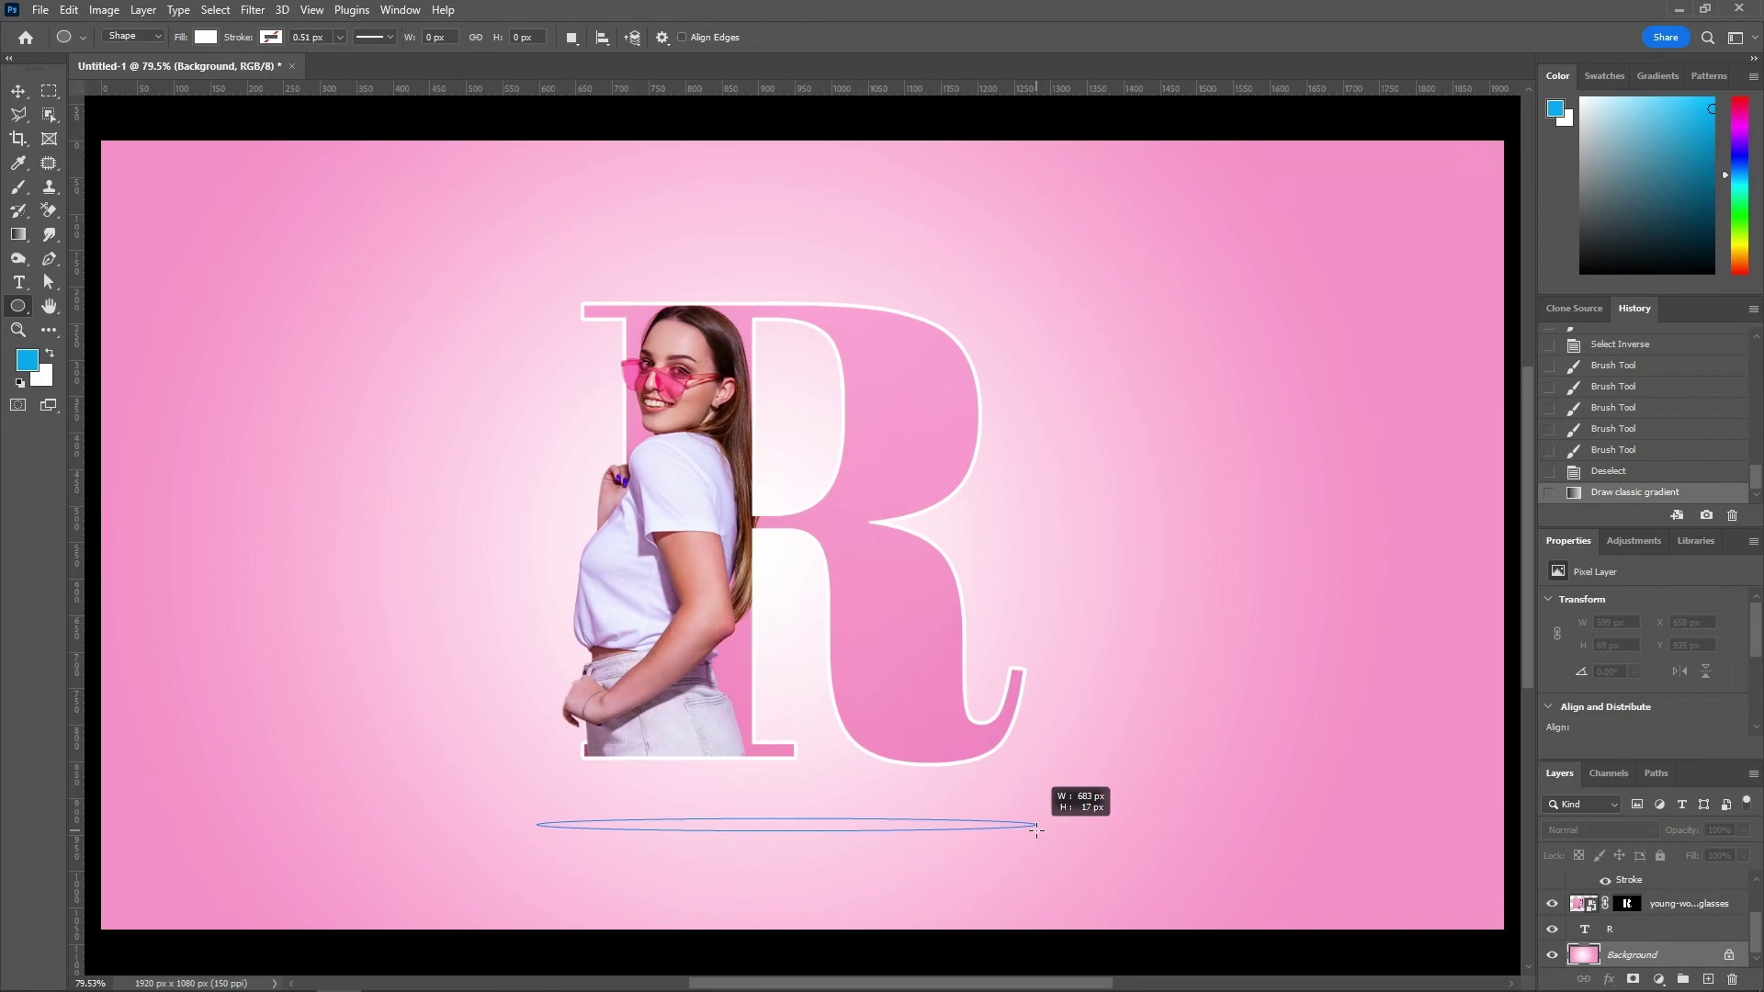
{"action": "left_click_drag", "start_coordinate": [1037, 830], "coordinate": [1038, 831]}
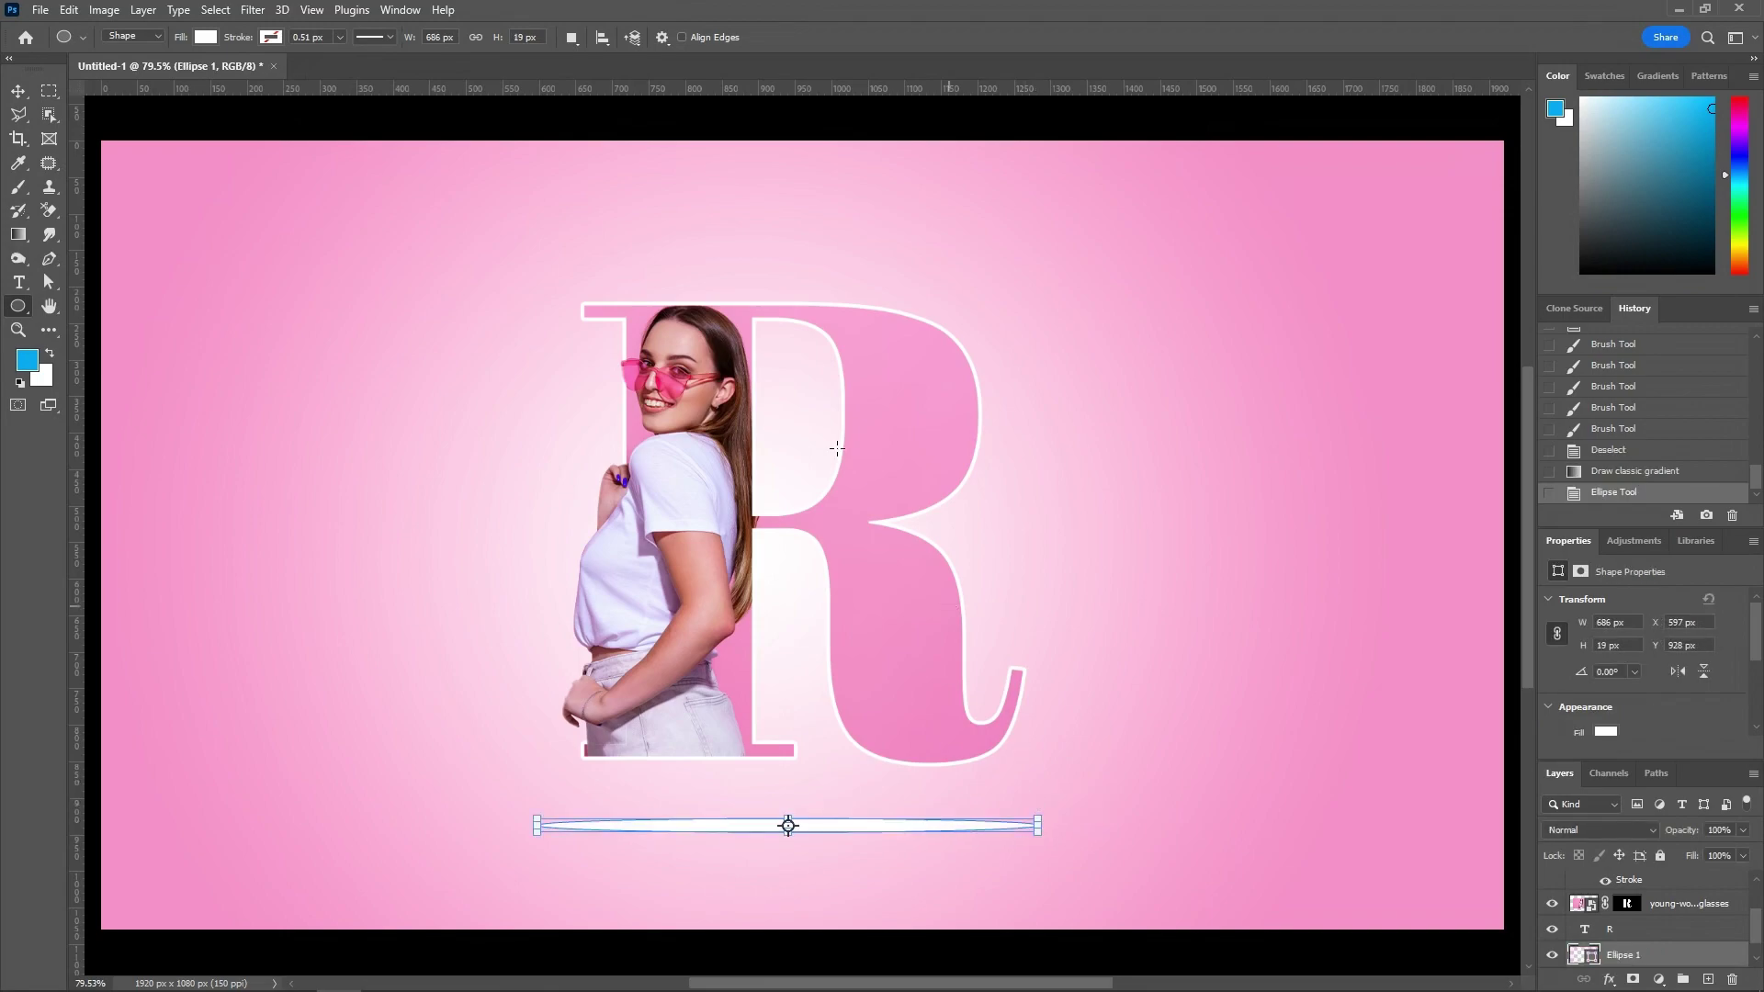
{"action": "left_click", "coordinate": [206, 38]}
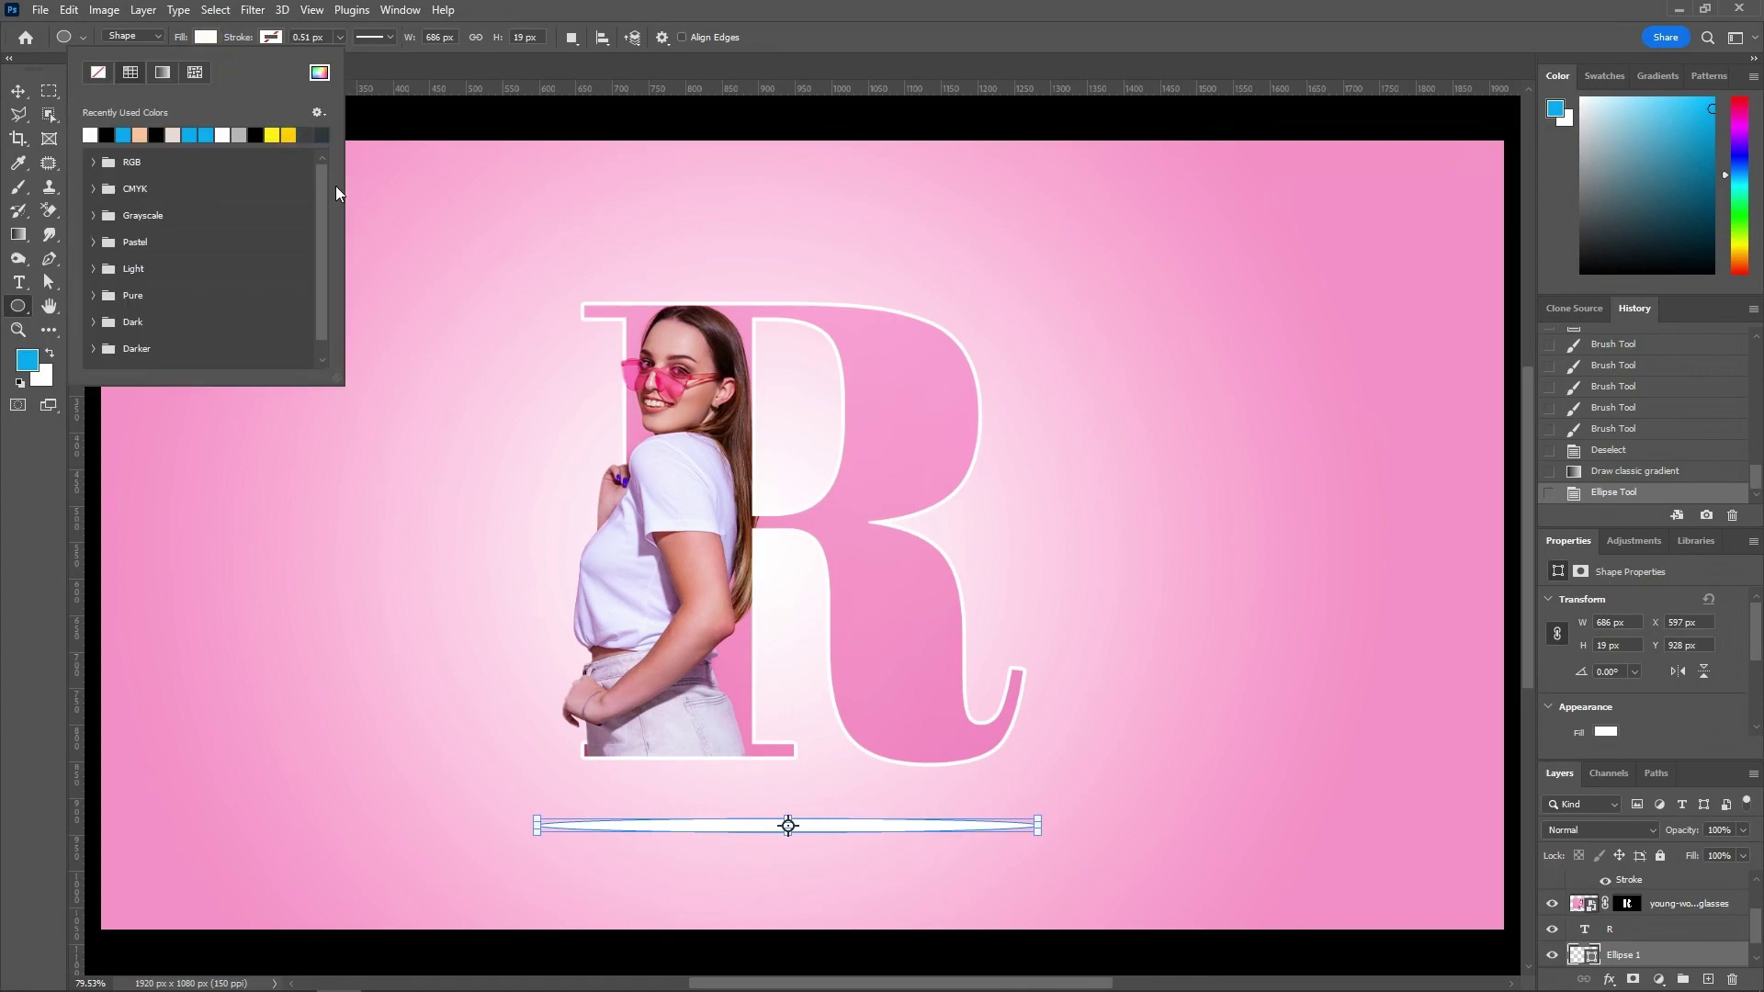
{"action": "left_click", "coordinate": [160, 135]}
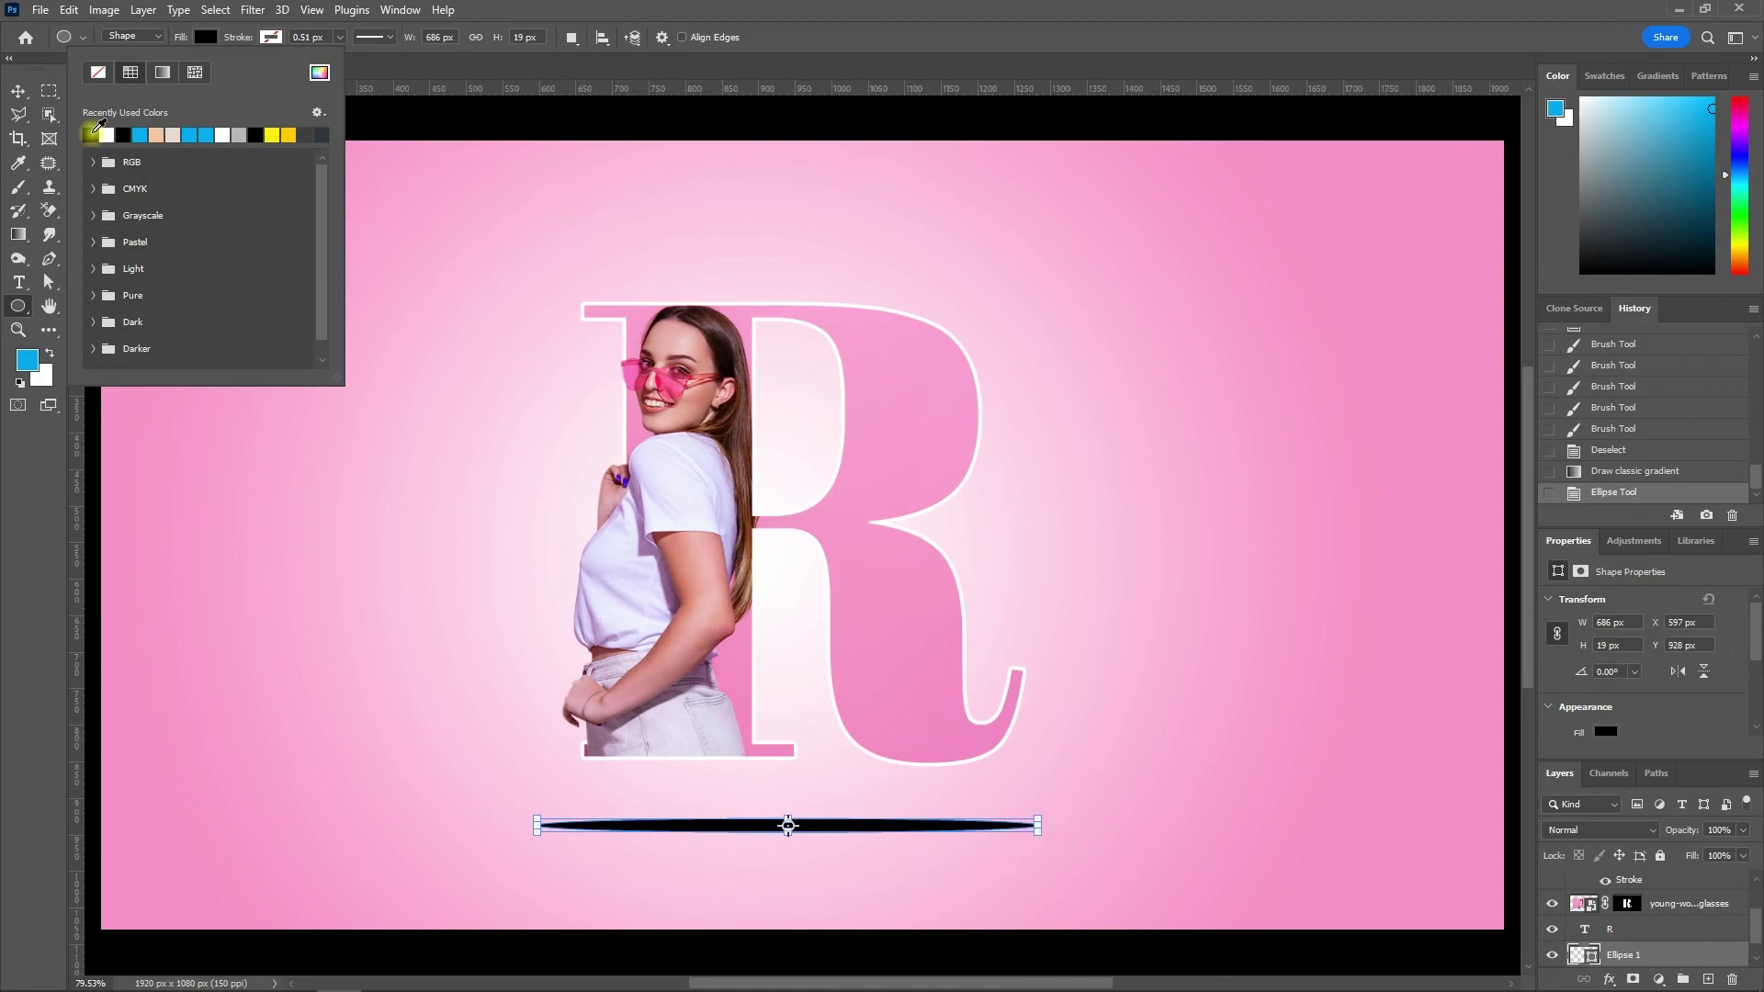
{"action": "left_click", "coordinate": [508, 19]}
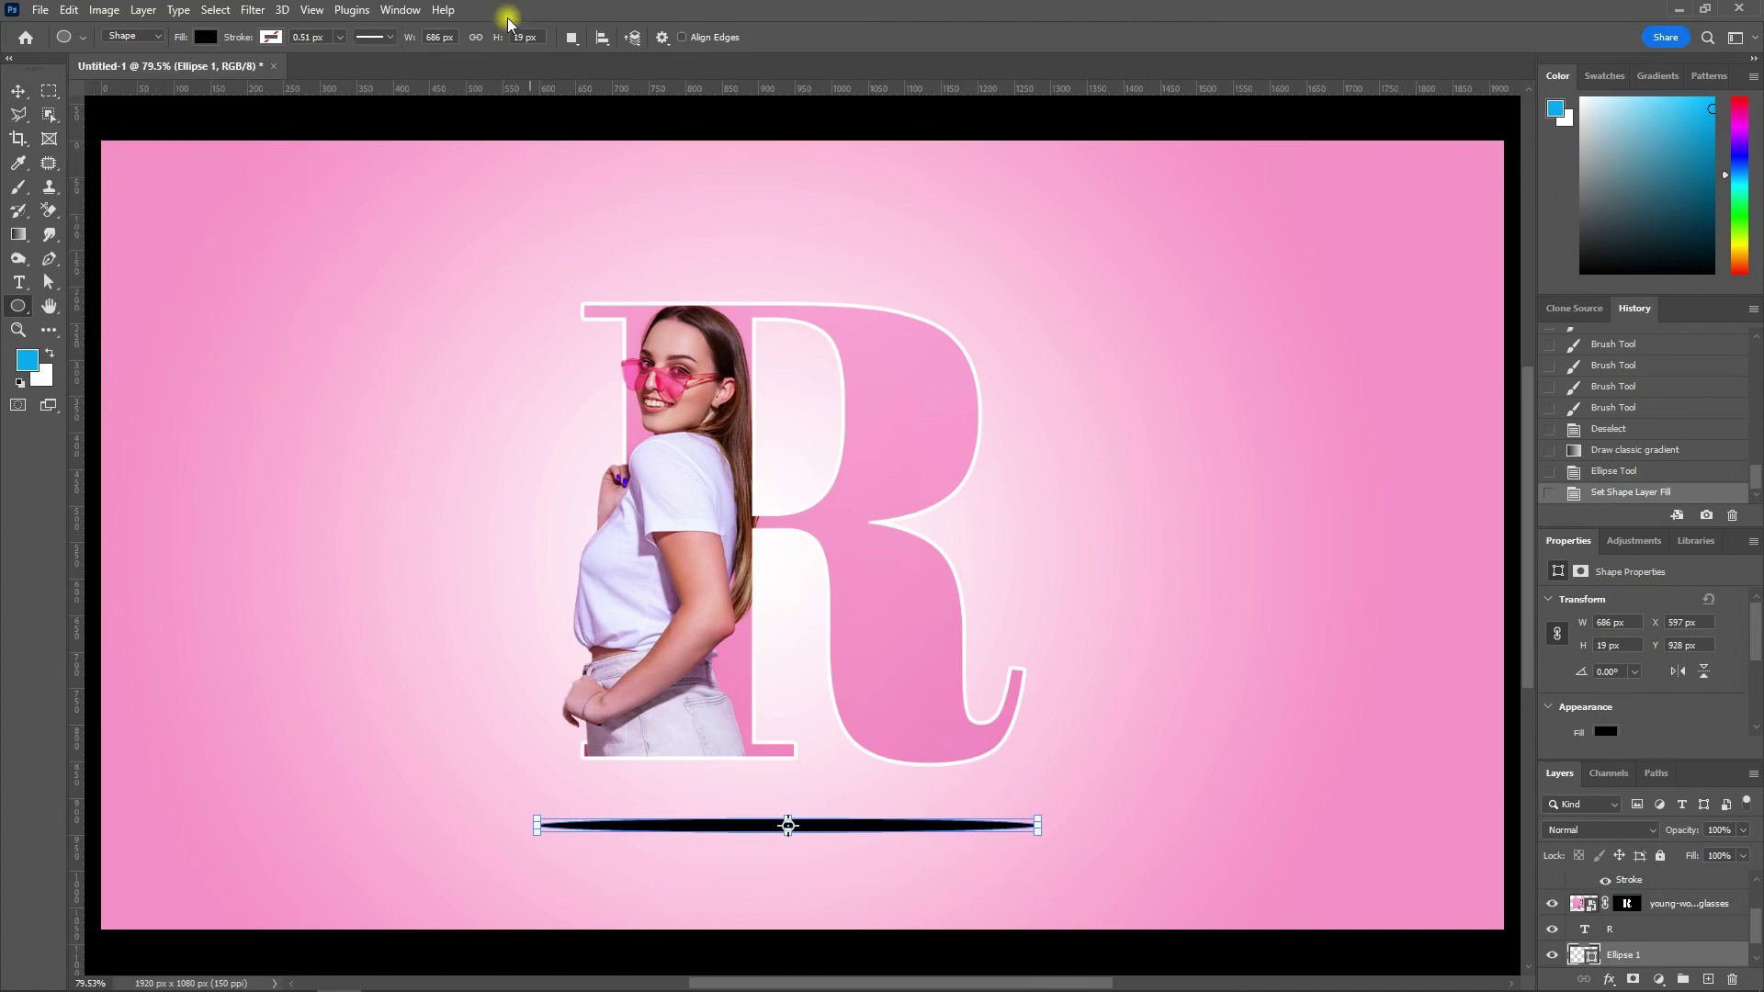
- Gaussian-blur the black ellipse and set it to 40 for a soft shadow
{"action": "left_click", "coordinate": [255, 10]}
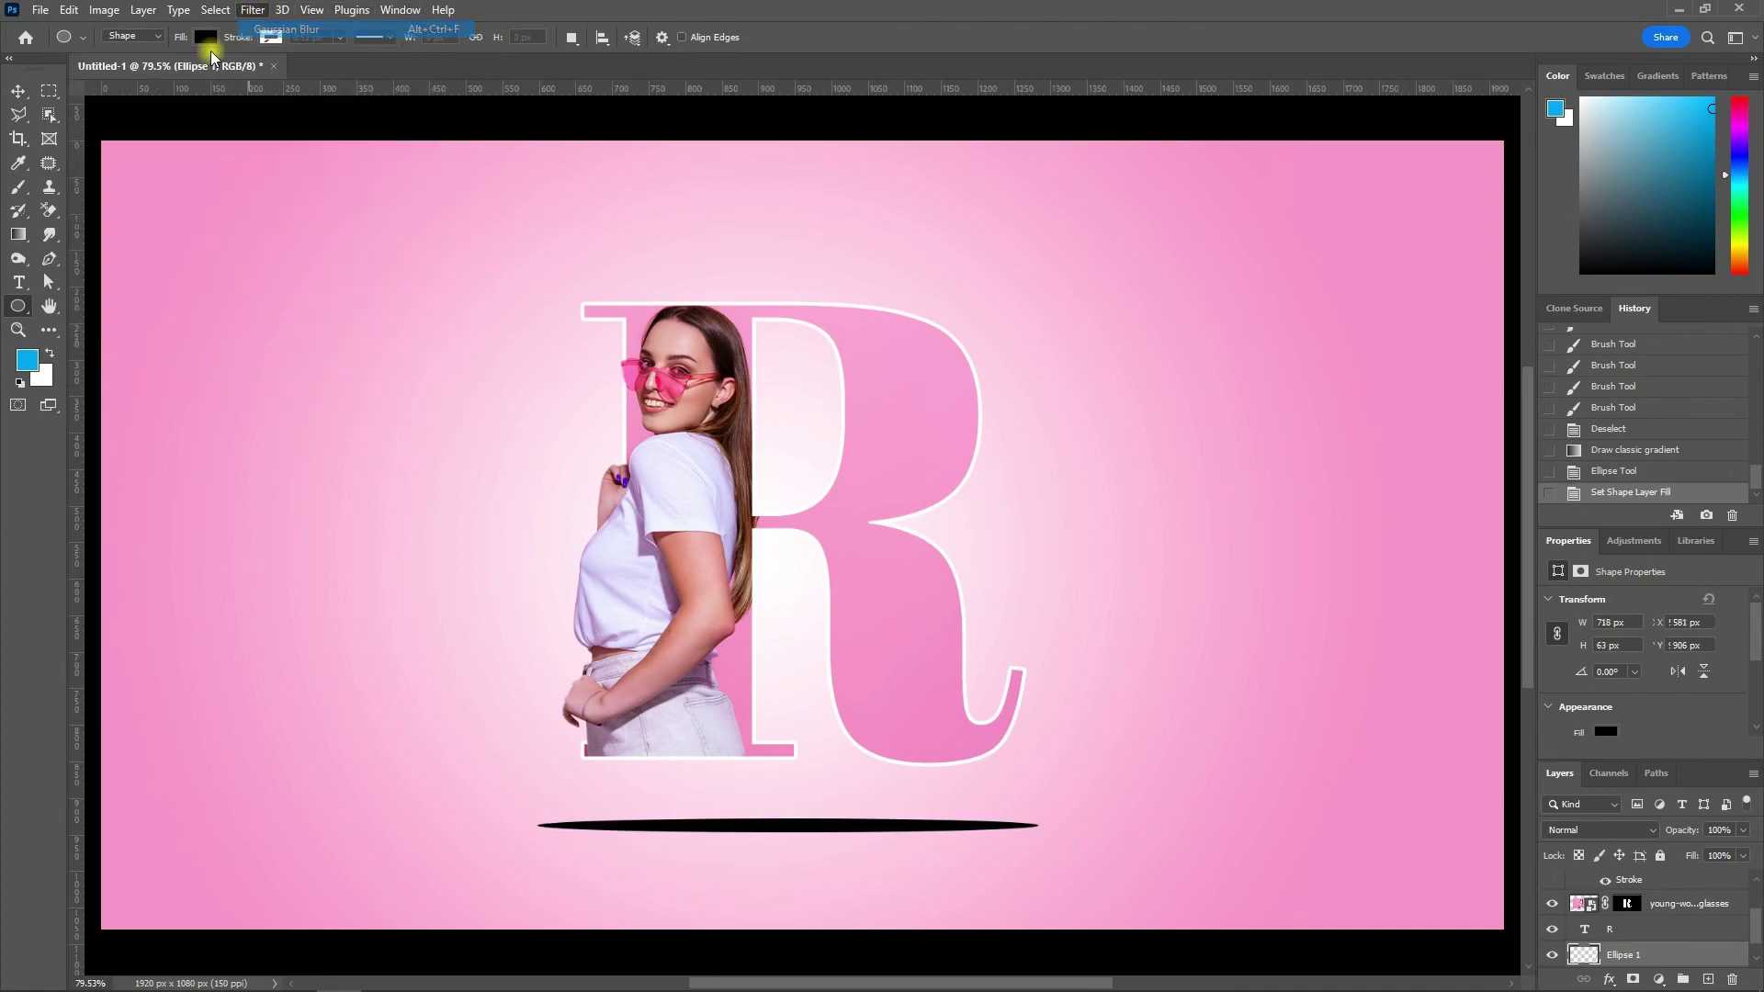
{"action": "left_click", "coordinate": [18, 91]}
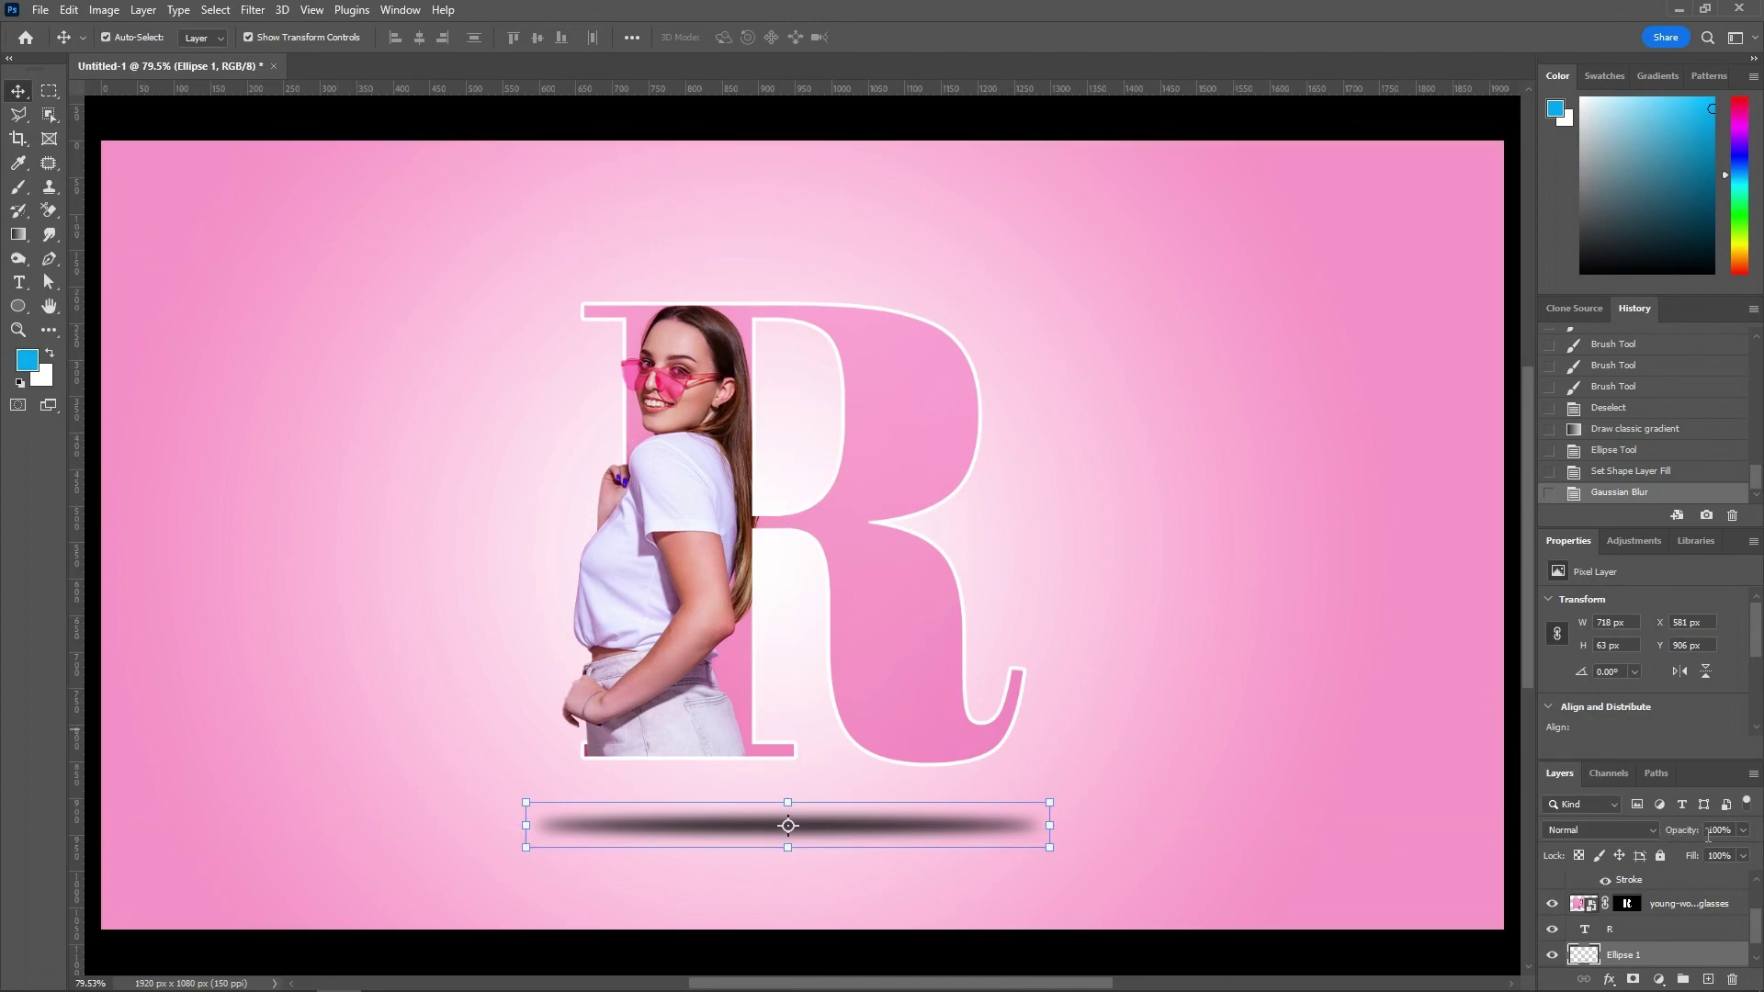
{"action": "type", "text": "40"}
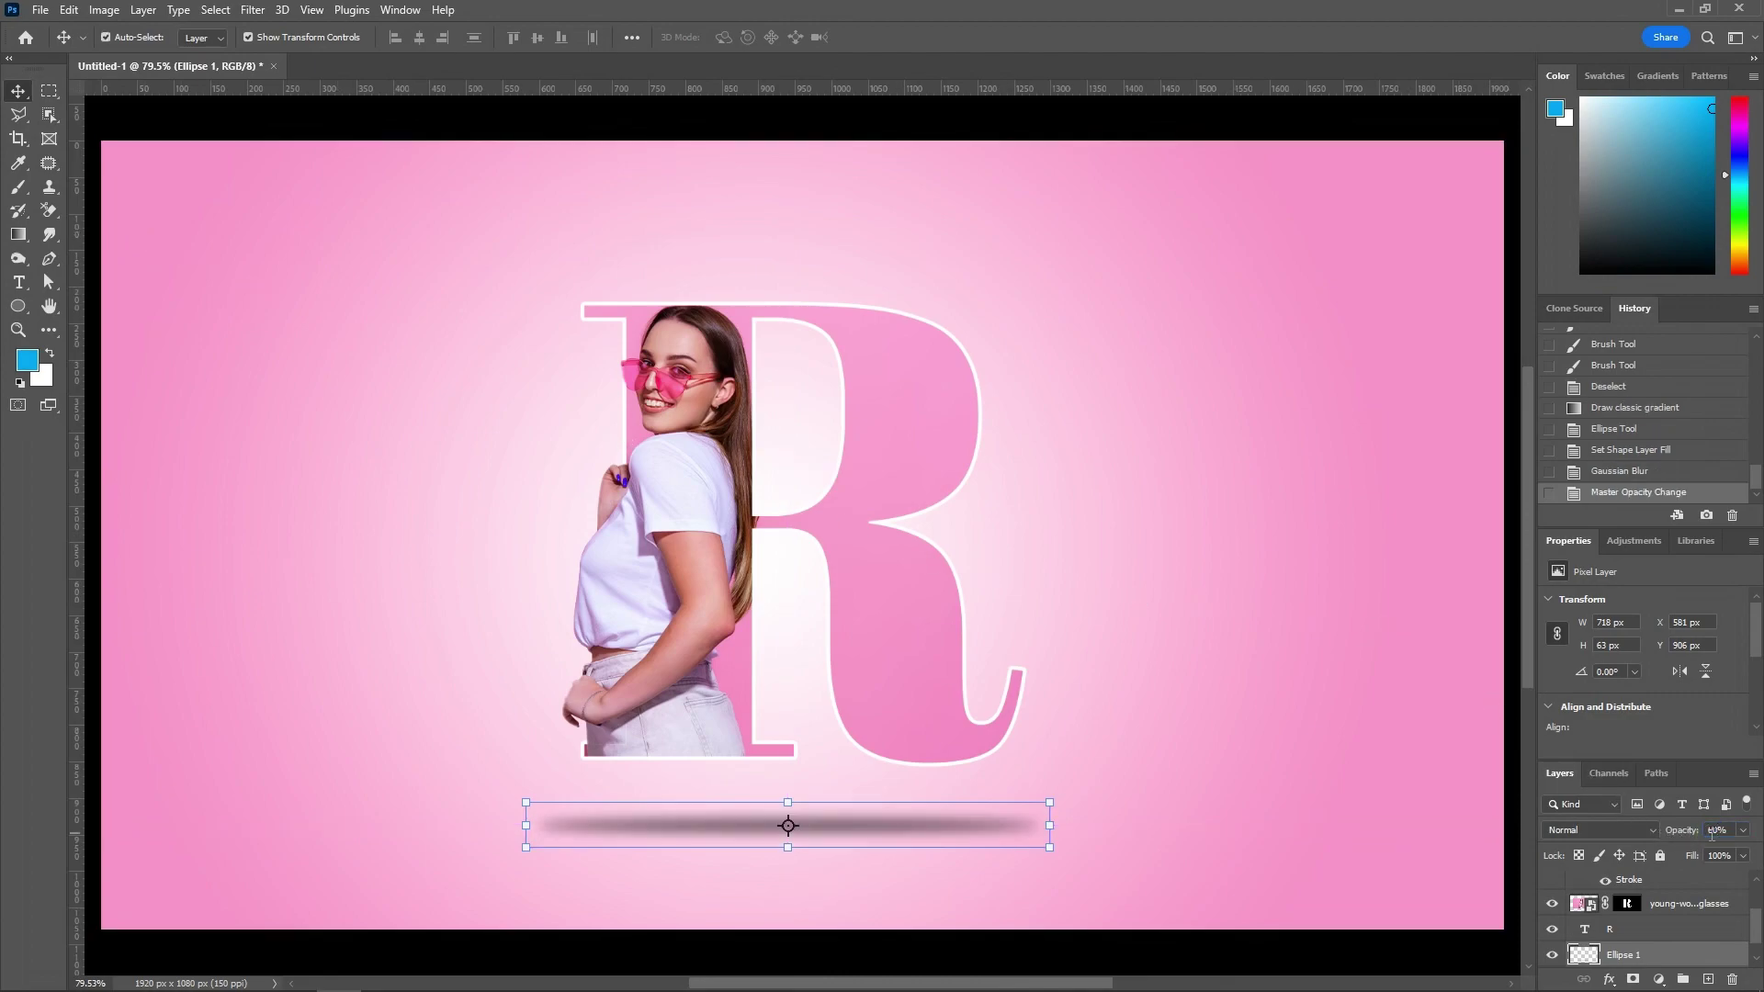
{"action": "left_click", "coordinate": [958, 254]}
{"action": "key", "text": "ctrl+0"}
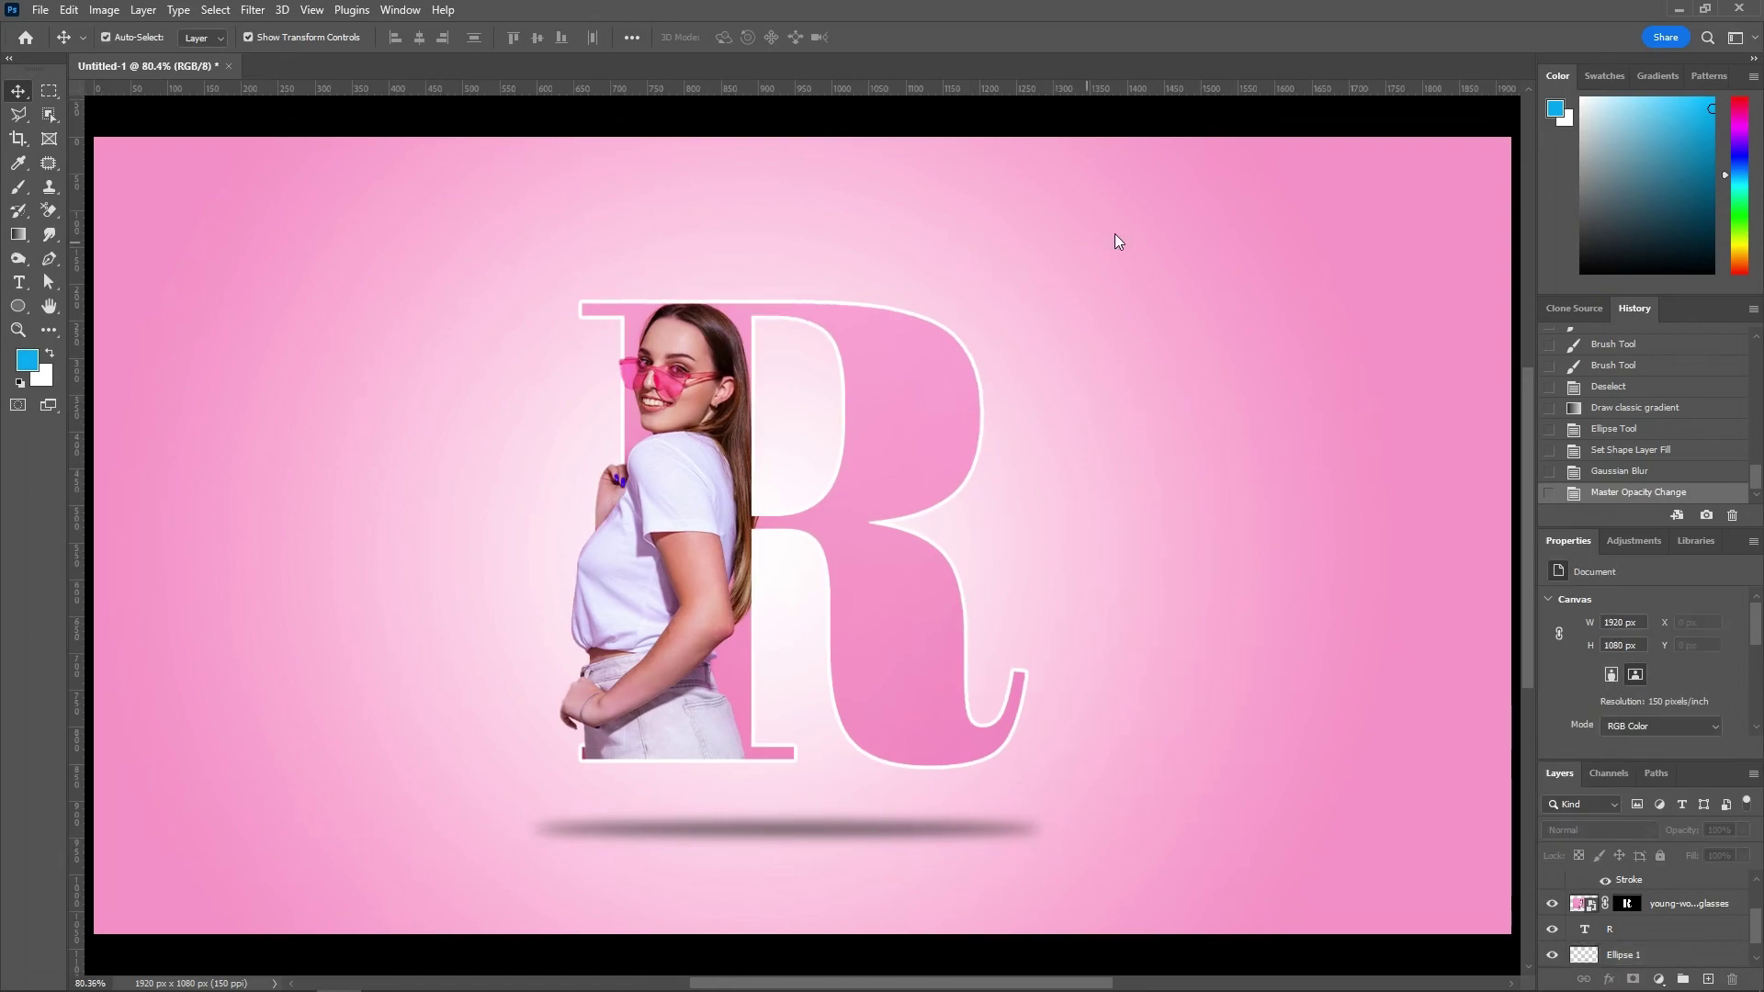